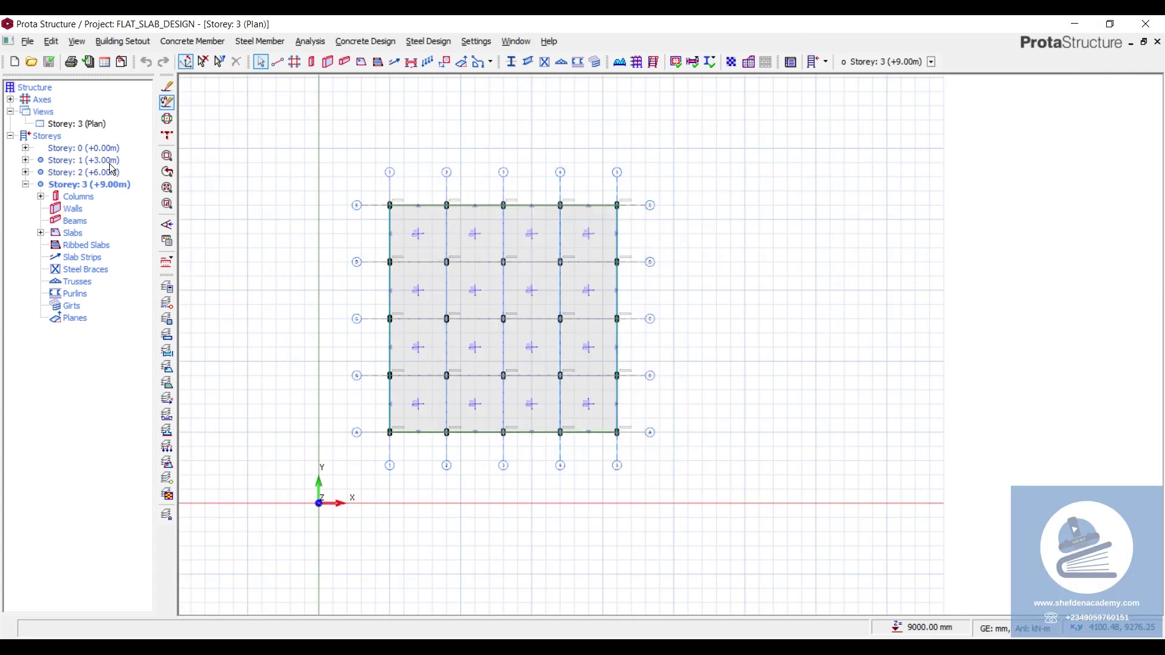
Step: Switch to the Storey 1 plan and update all steel bars on that storey
{"action": "left_click", "coordinate": [111, 162]}
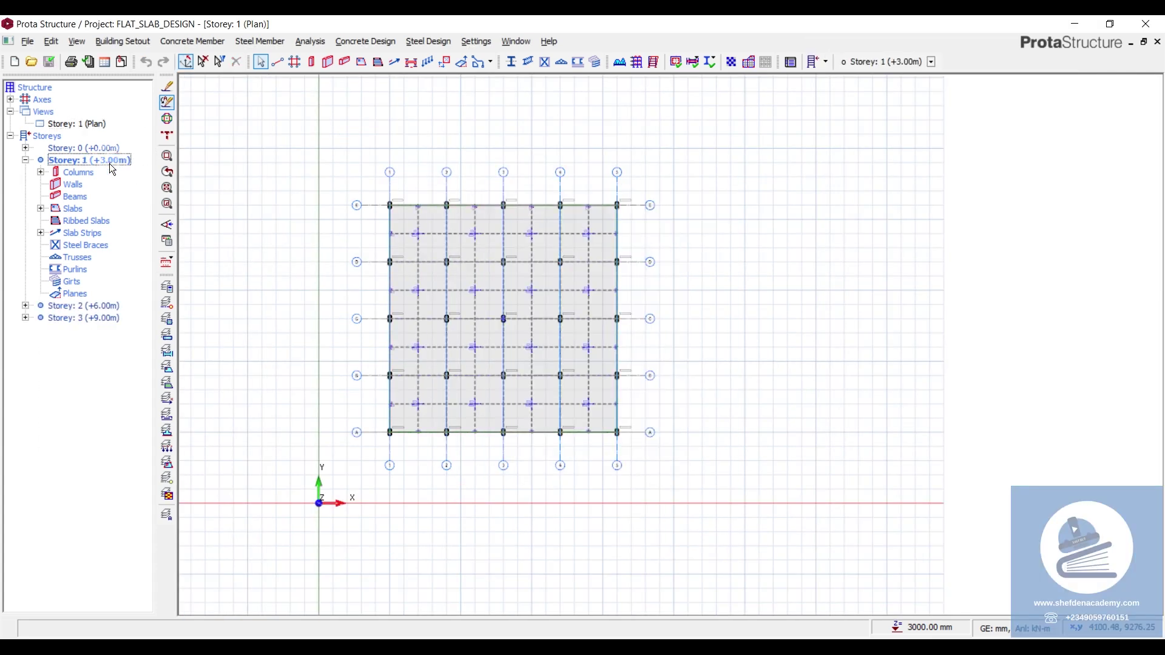
{"action": "scroll", "coordinate": [418, 248], "scroll_direction": "up", "scroll_amount": 5}
{"action": "scroll", "coordinate": [434, 254], "scroll_direction": "down", "scroll_amount": 4}
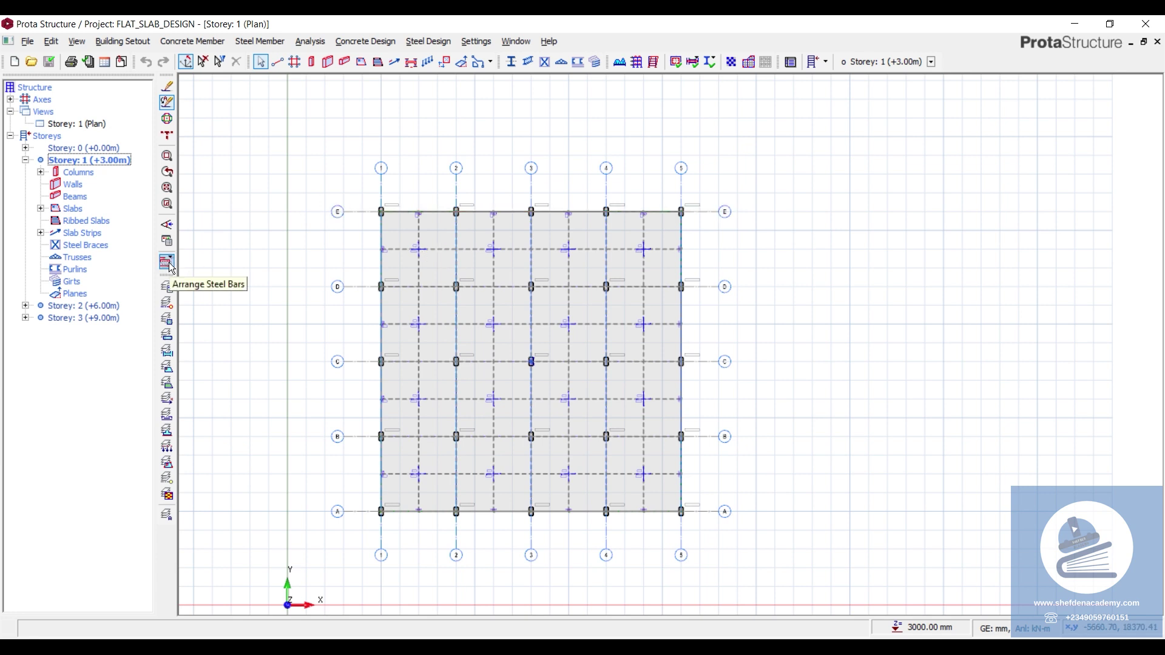
{"action": "right_click", "coordinate": [728, 293]}
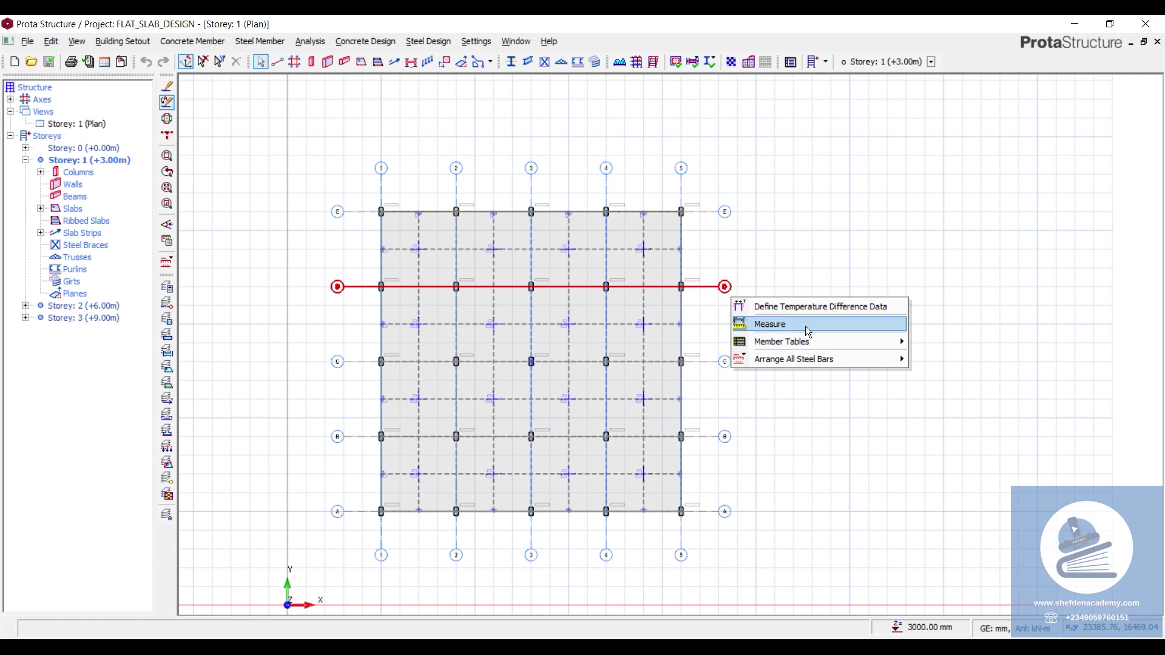
{"action": "mouse_move", "coordinate": [813, 359]}
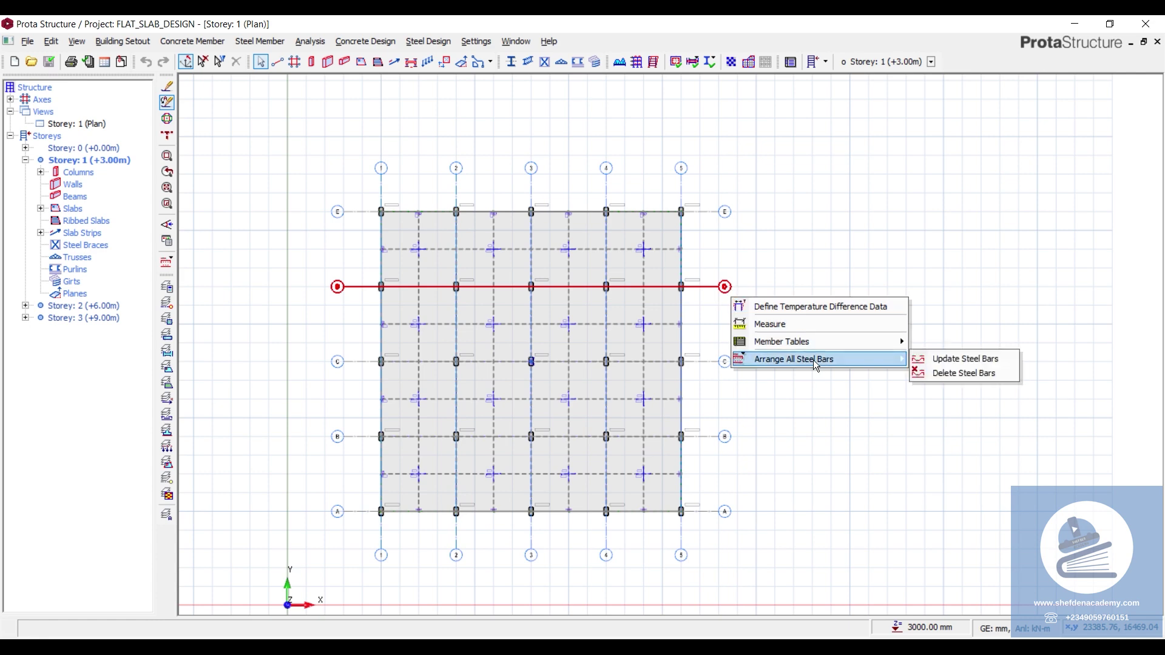
{"action": "left_click", "coordinate": [944, 361]}
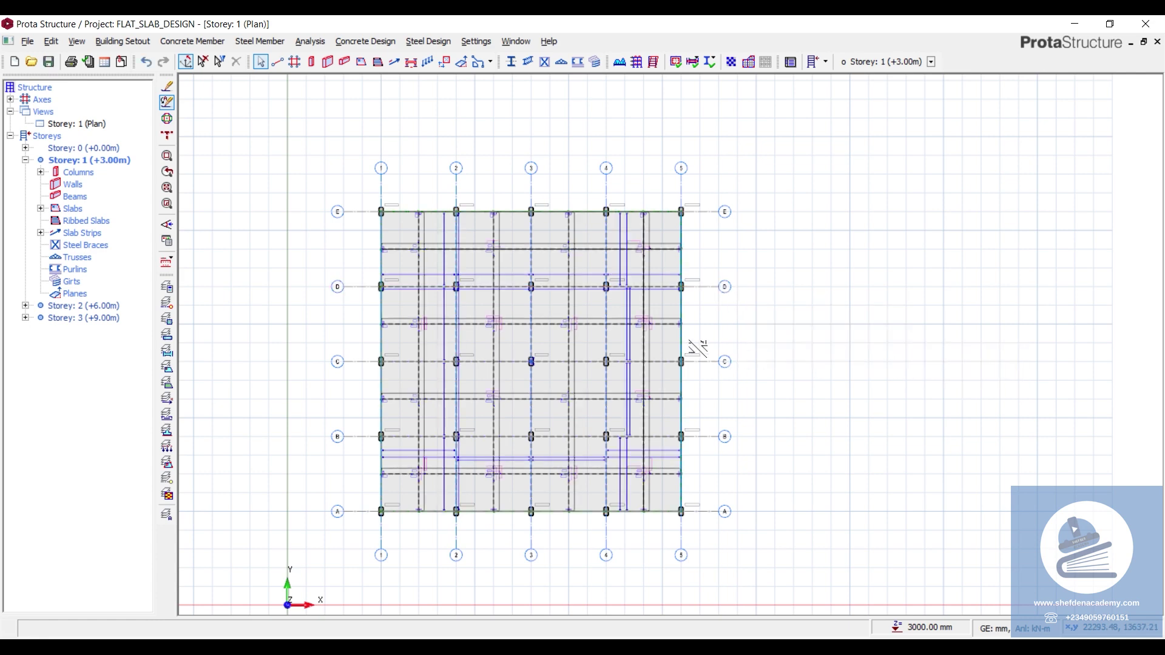
Step: Examine the top and bottom reinforcement labels of slab strip X4 between axes A and B, from axis 1 to axis 5
{"action": "scroll", "coordinate": [377, 499], "scroll_direction": "up", "scroll_amount": 3}
{"action": "scroll", "coordinate": [376, 499], "scroll_direction": "up", "scroll_amount": 3}
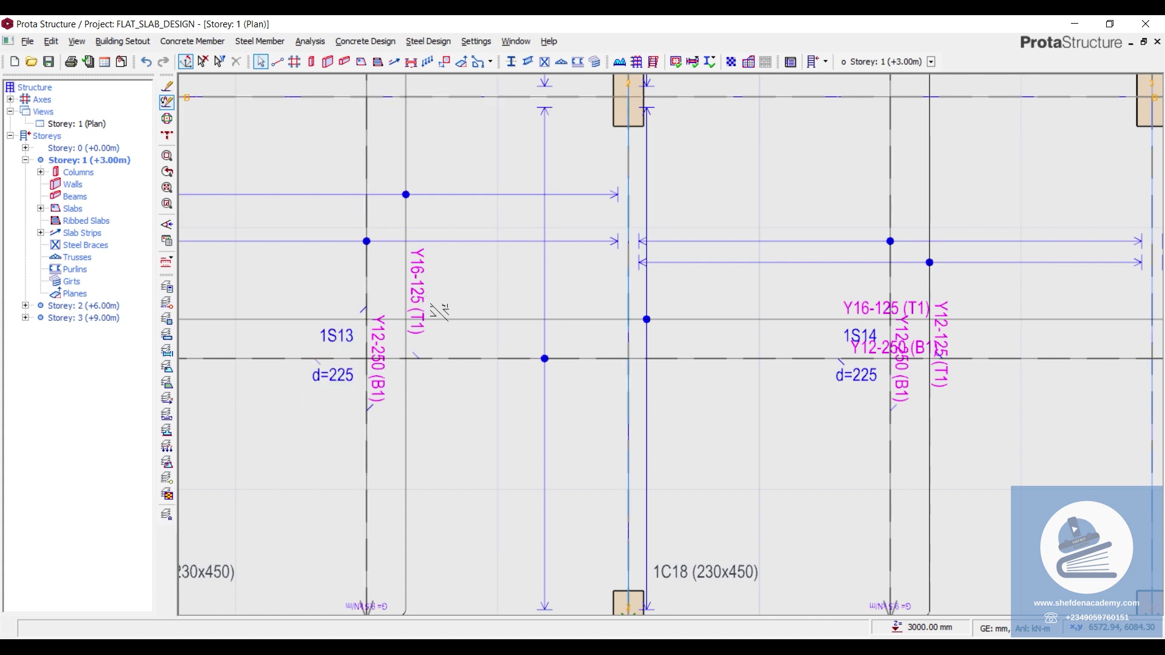
{"action": "scroll", "coordinate": [307, 416], "scroll_direction": "down", "scroll_amount": 3}
{"action": "scroll", "coordinate": [385, 364], "scroll_direction": "up", "scroll_amount": 3}
{"action": "scroll", "coordinate": [377, 356], "scroll_direction": "down", "scroll_amount": 3}
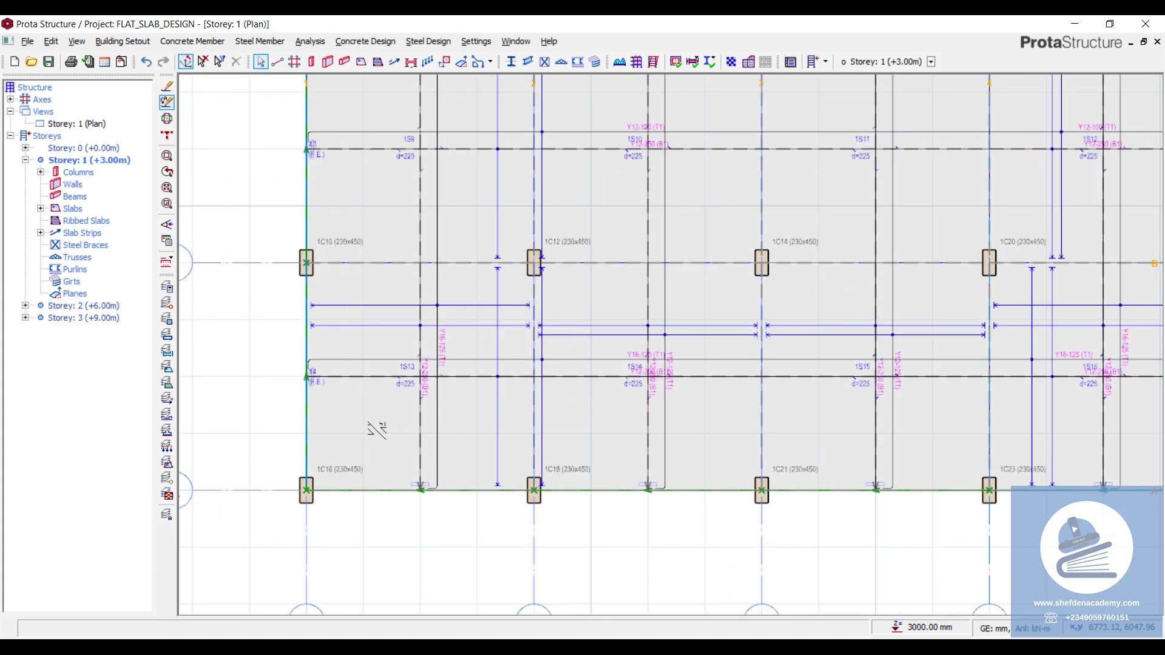
{"action": "scroll", "coordinate": [517, 348], "scroll_direction": "up", "scroll_amount": 4}
{"action": "scroll", "coordinate": [517, 349], "scroll_direction": "down", "scroll_amount": 2}
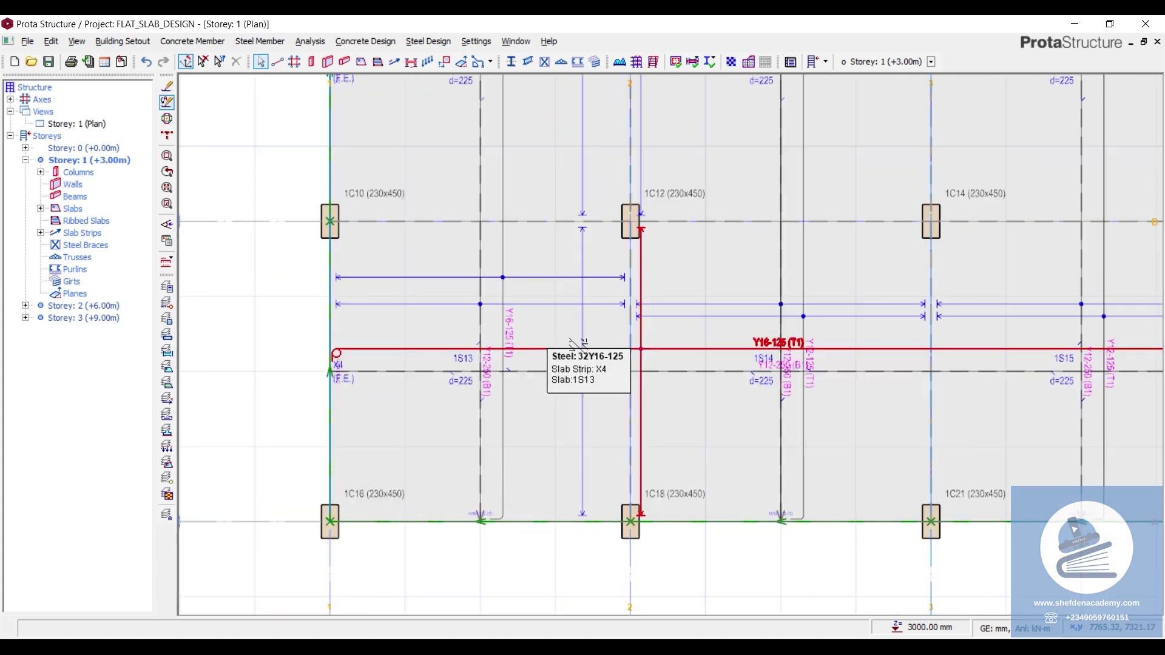
{"action": "scroll", "coordinate": [721, 358], "scroll_direction": "up", "scroll_amount": 3}
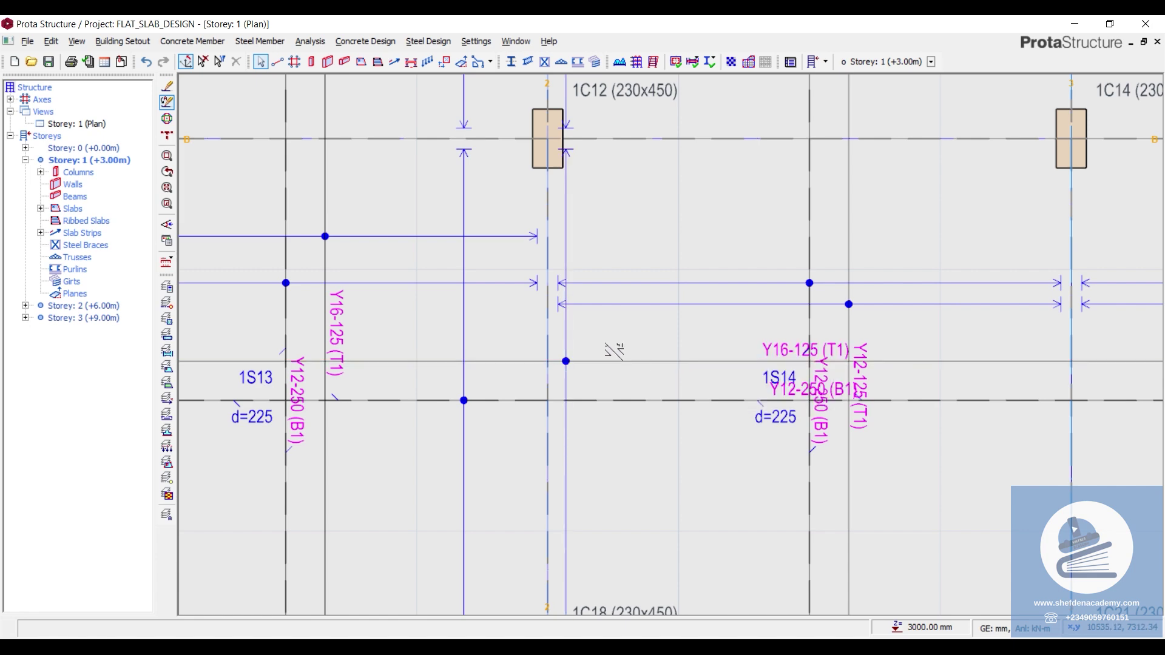
{"action": "scroll", "coordinate": [614, 350], "scroll_direction": "down", "scroll_amount": 2}
{"action": "scroll", "coordinate": [604, 351], "scroll_direction": "up", "scroll_amount": 2}
{"action": "scroll", "coordinate": [501, 402], "scroll_direction": "down", "scroll_amount": 1}
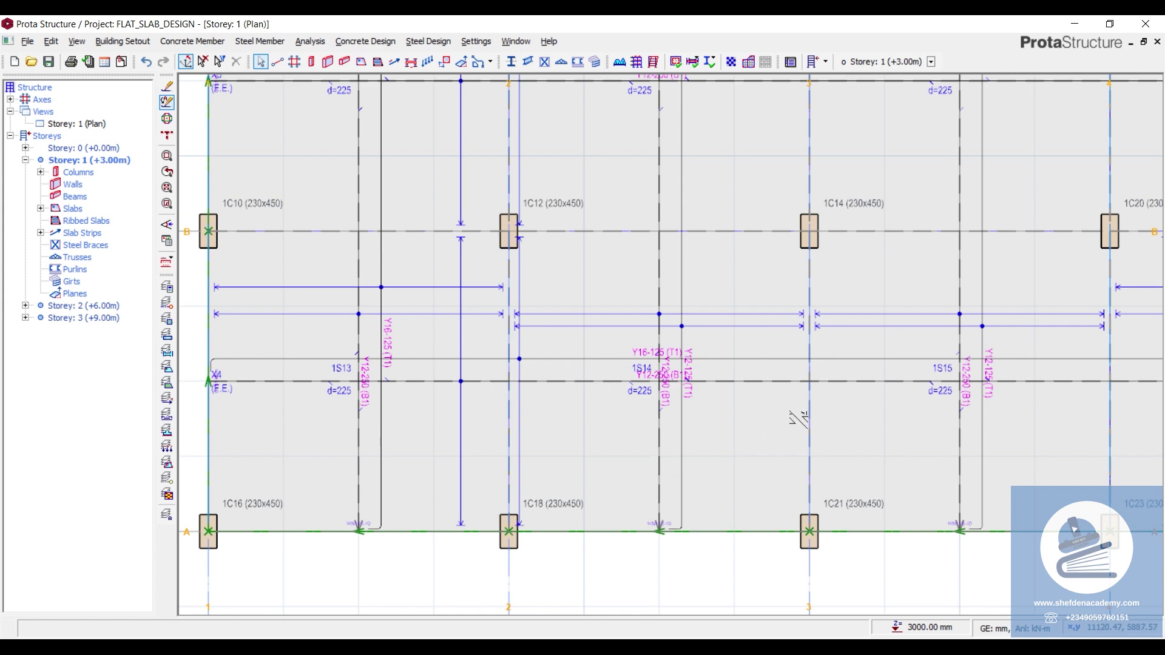
{"action": "scroll", "coordinate": [799, 419], "scroll_direction": "down", "scroll_amount": 2}
{"action": "scroll", "coordinate": [832, 344], "scroll_direction": "up", "scroll_amount": 3}
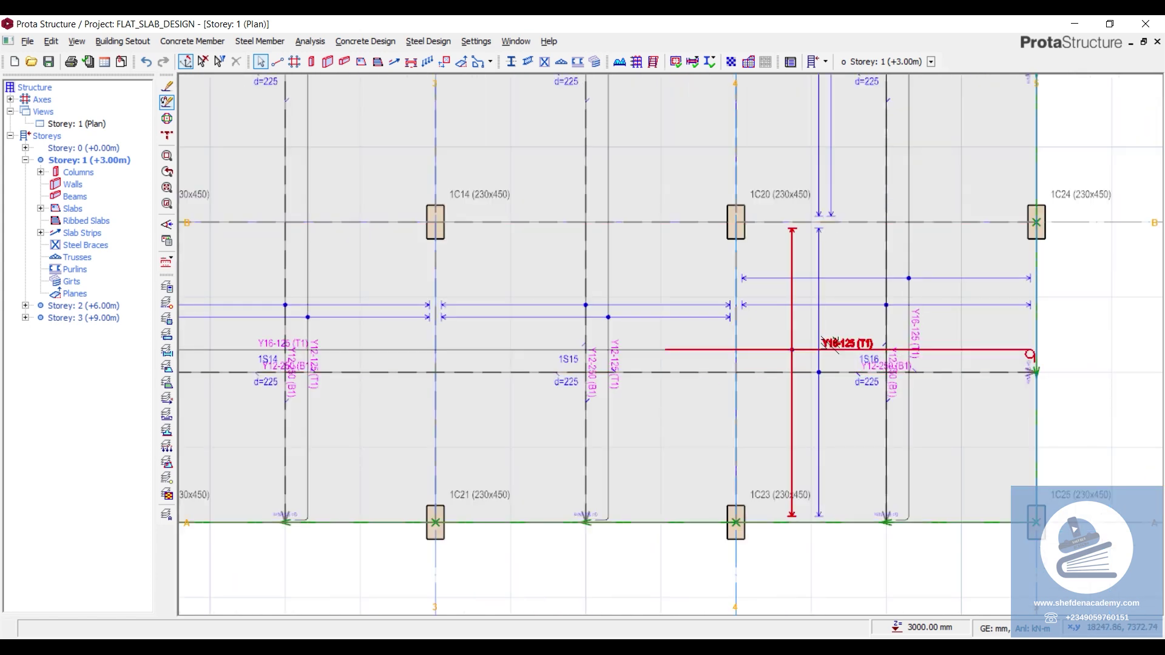
{"action": "mouse_move", "coordinate": [833, 345]}
{"action": "scroll", "coordinate": [833, 345], "scroll_direction": "down", "scroll_amount": 2}
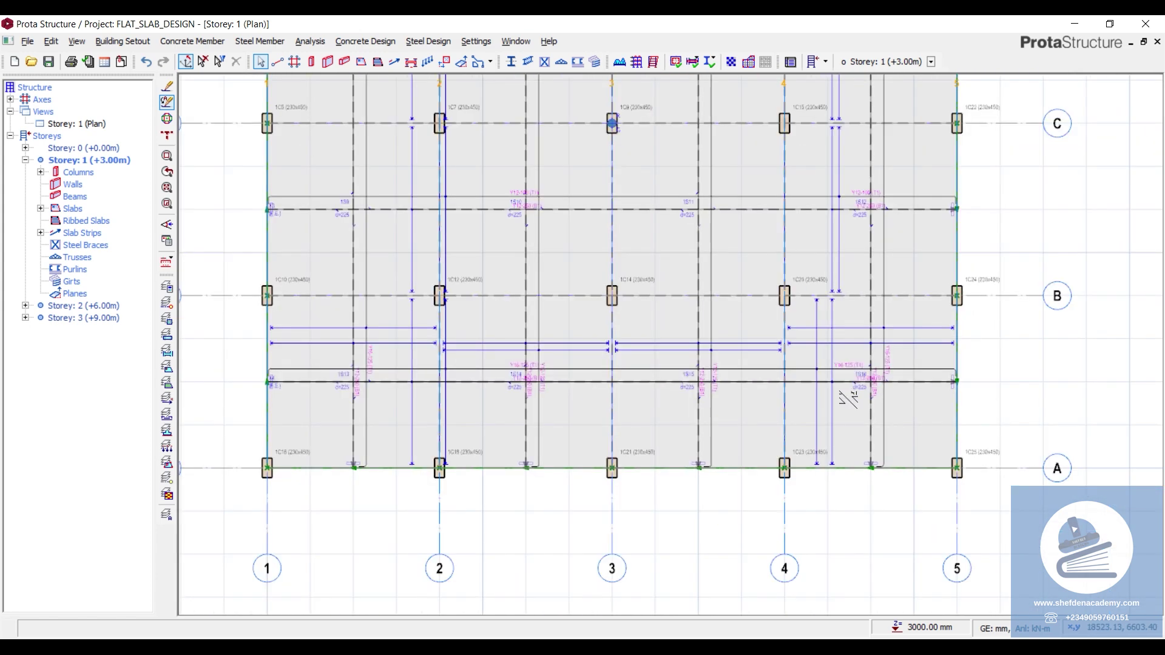
Step: Examine the bar size and spacing labels on slab strips X3 and X2 and compare them with the neighbouring slab panels
{"action": "scroll", "coordinate": [388, 364], "scroll_direction": "down", "scroll_amount": 2}
{"action": "scroll", "coordinate": [346, 249], "scroll_direction": "up", "scroll_amount": 5}
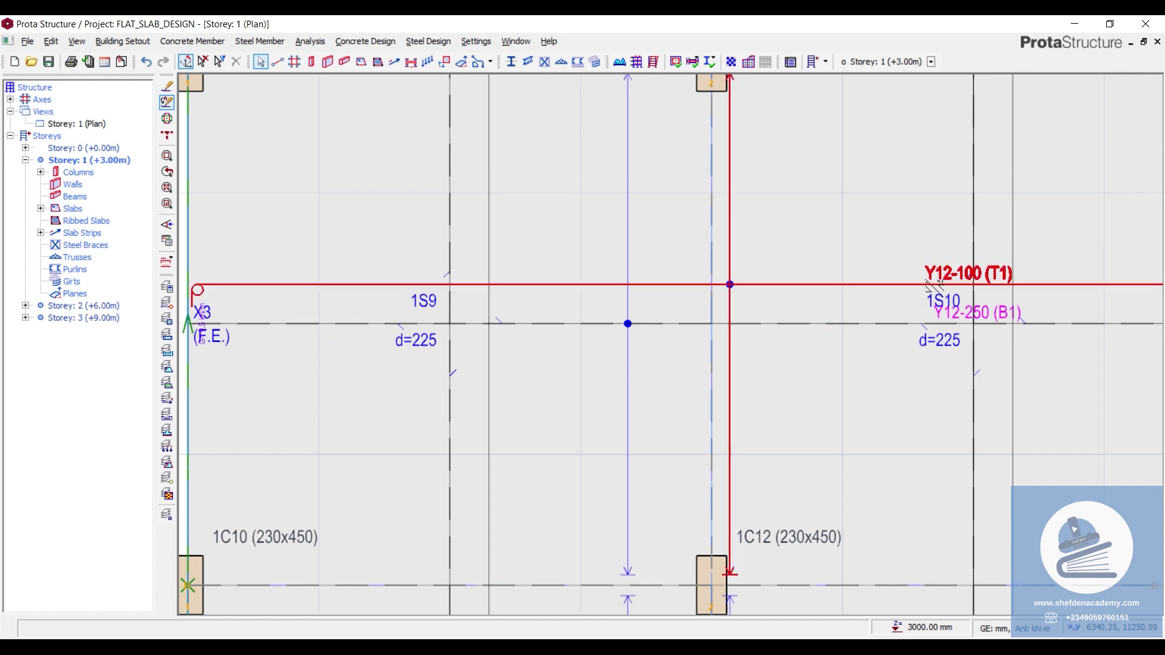
{"action": "scroll", "coordinate": [463, 299], "scroll_direction": "down", "scroll_amount": 2}
{"action": "scroll", "coordinate": [623, 298], "scroll_direction": "up", "scroll_amount": 2}
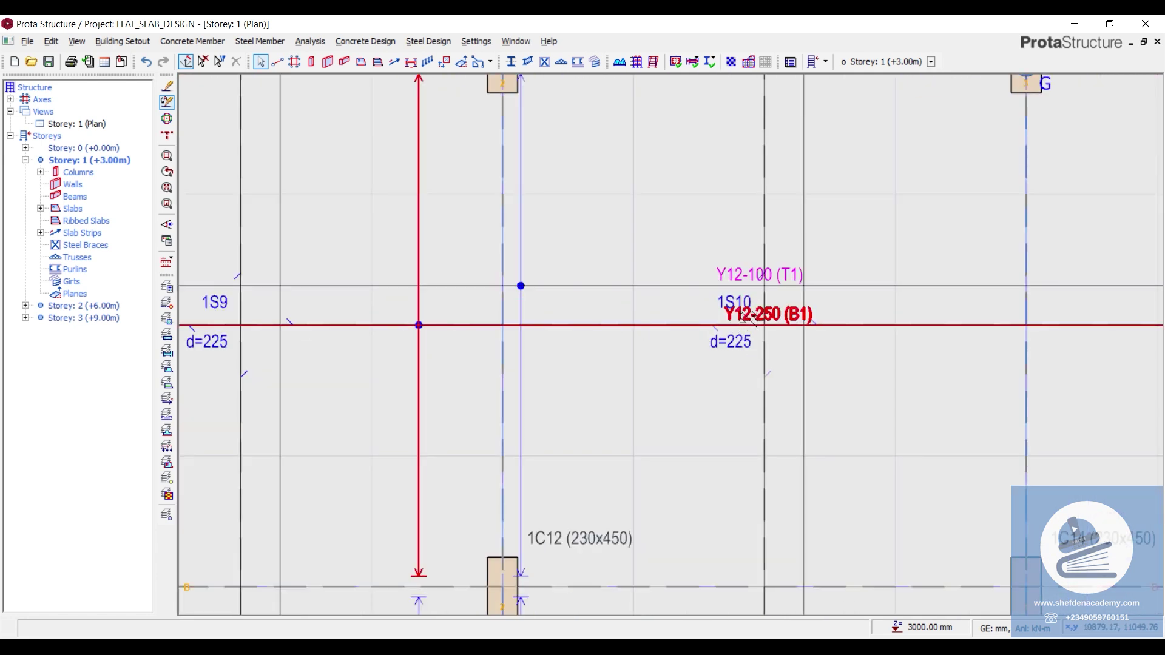
{"action": "scroll", "coordinate": [804, 322], "scroll_direction": "down", "scroll_amount": 5}
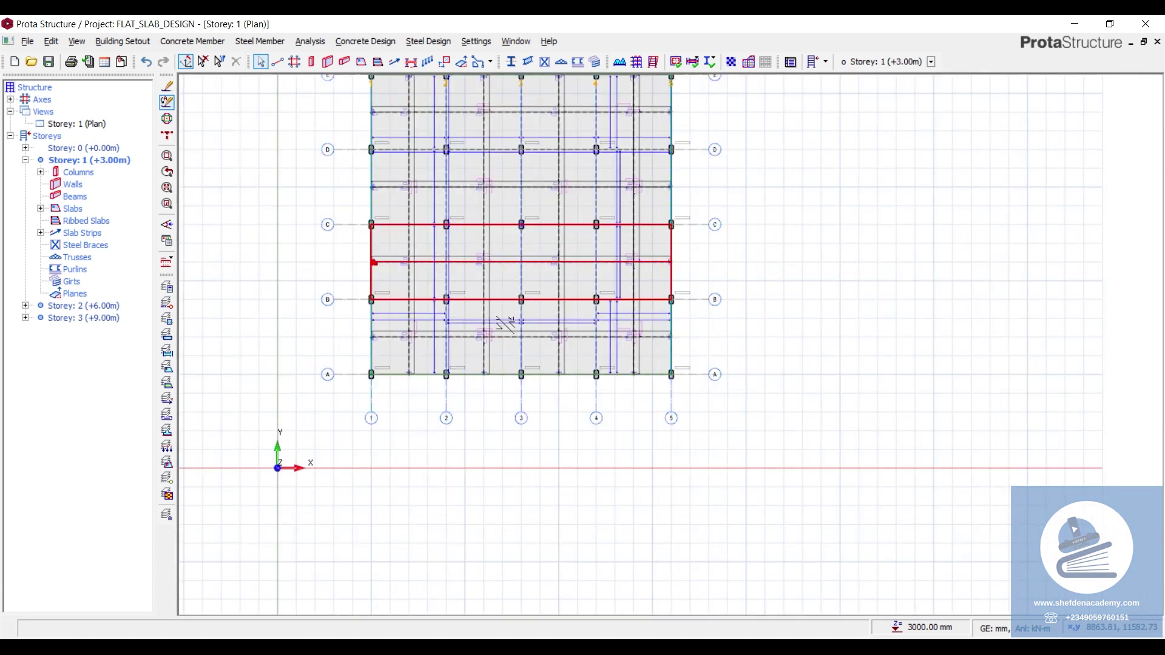
{"action": "scroll", "coordinate": [371, 327], "scroll_direction": "up", "scroll_amount": 5}
{"action": "scroll", "coordinate": [371, 328], "scroll_direction": "down", "scroll_amount": 5}
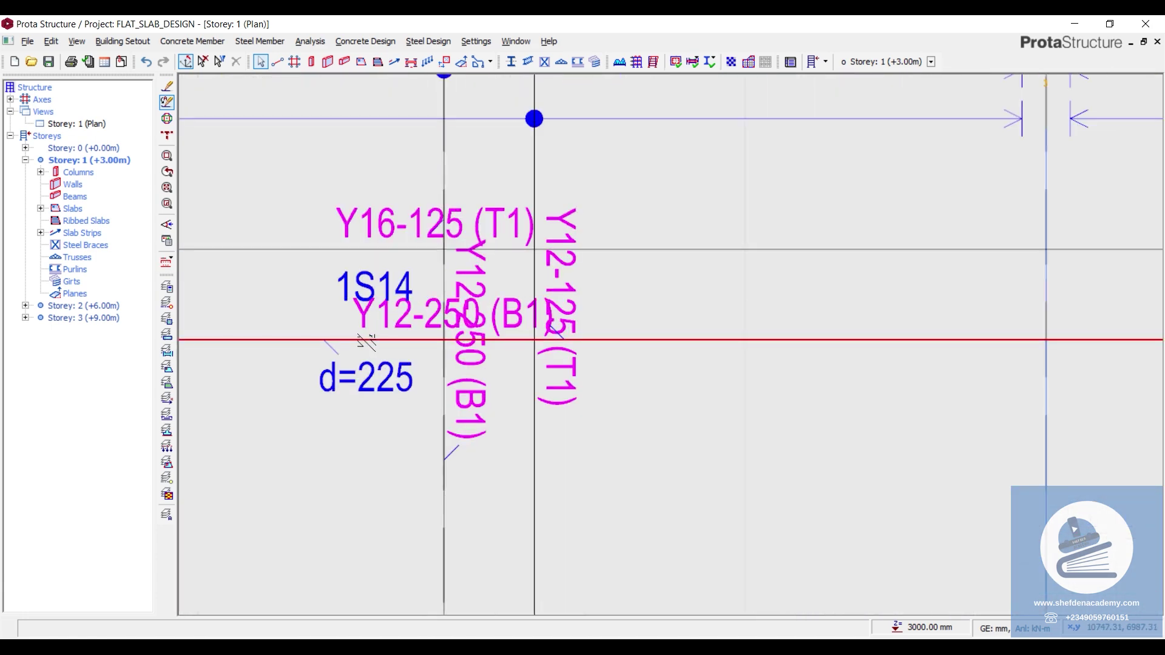
{"action": "scroll", "coordinate": [494, 152], "scroll_direction": "up", "scroll_amount": 5}
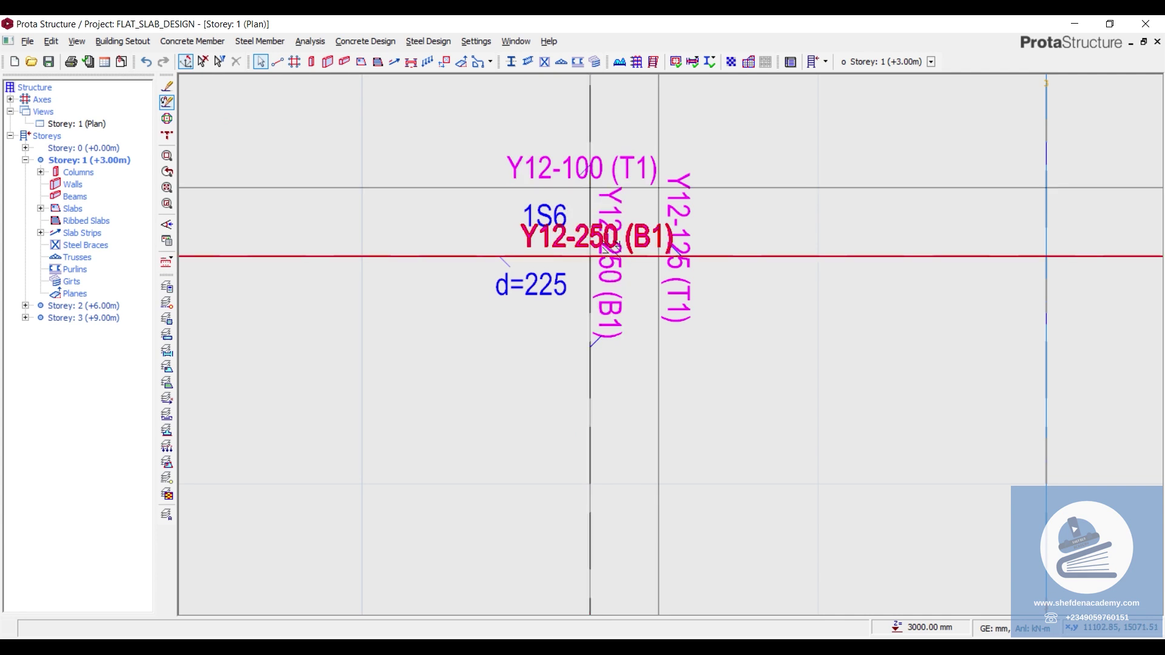
{"action": "scroll", "coordinate": [522, 255], "scroll_direction": "down", "scroll_amount": 5}
{"action": "mouse_move", "coordinate": [479, 354]}
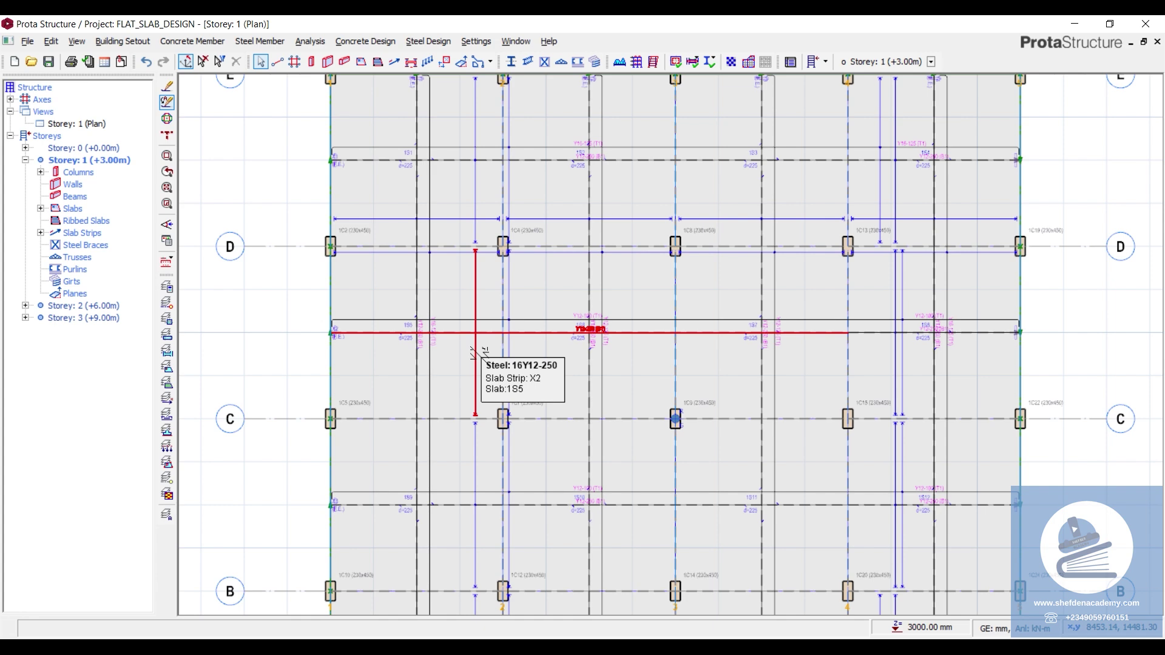
{"action": "scroll", "coordinate": [533, 321], "scroll_direction": "up", "scroll_amount": 6}
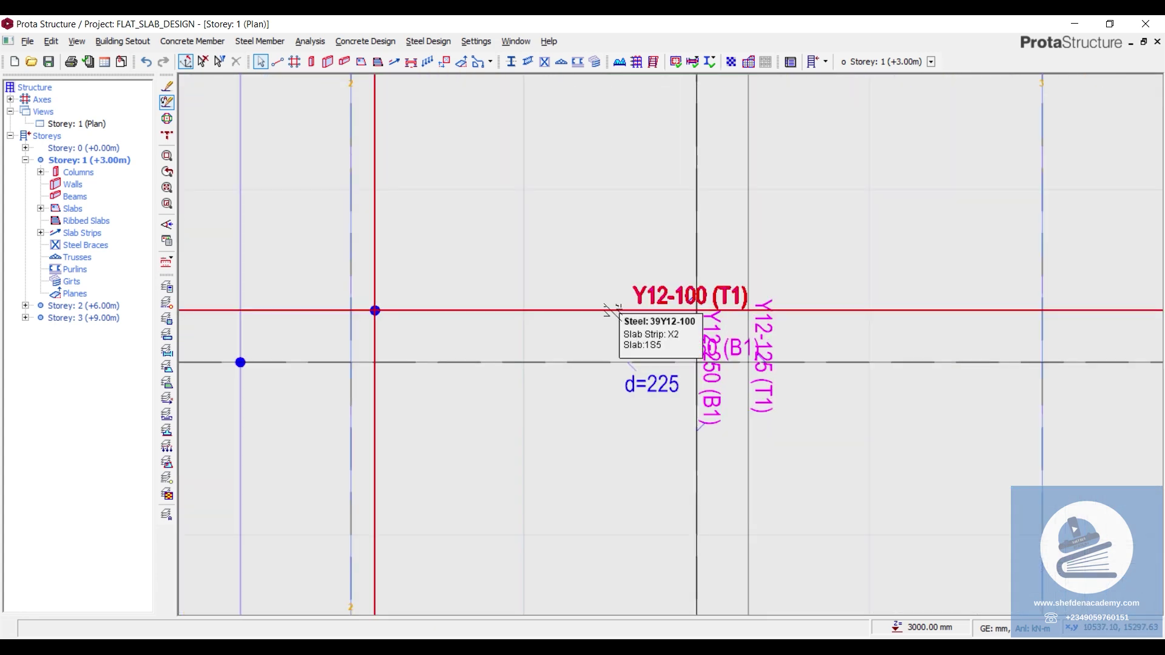
{"action": "scroll", "coordinate": [606, 310], "scroll_direction": "down", "scroll_amount": 6}
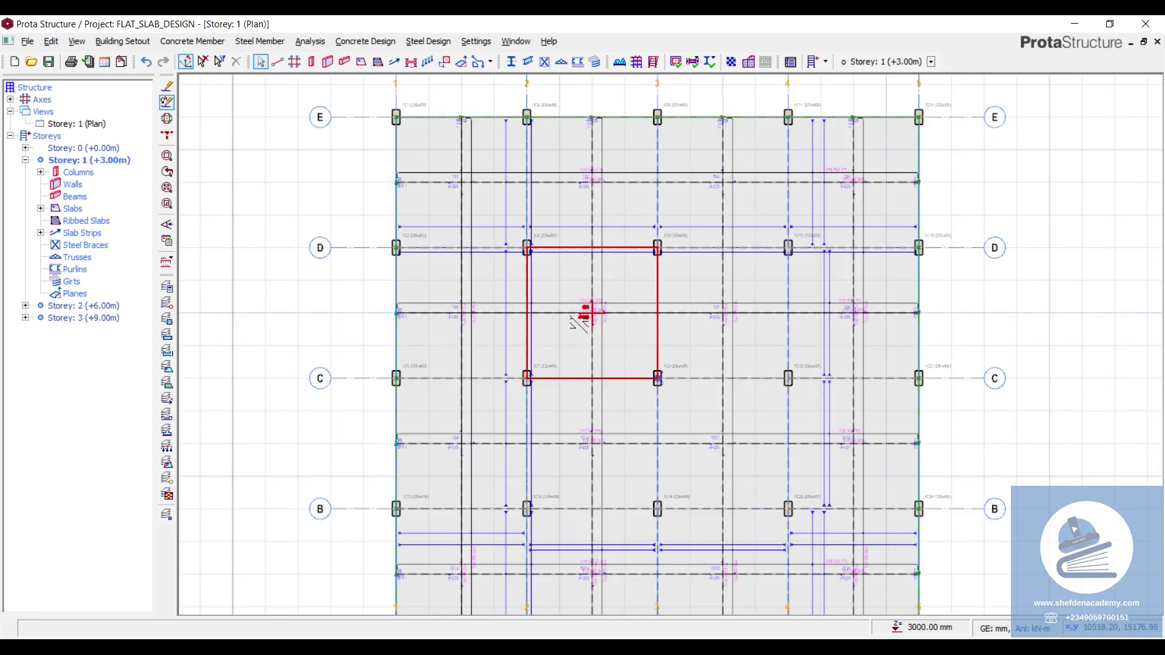
{"action": "scroll", "coordinate": [583, 322], "scroll_direction": "down", "scroll_amount": 3}
{"action": "scroll", "coordinate": [588, 322], "scroll_direction": "up", "scroll_amount": 6}
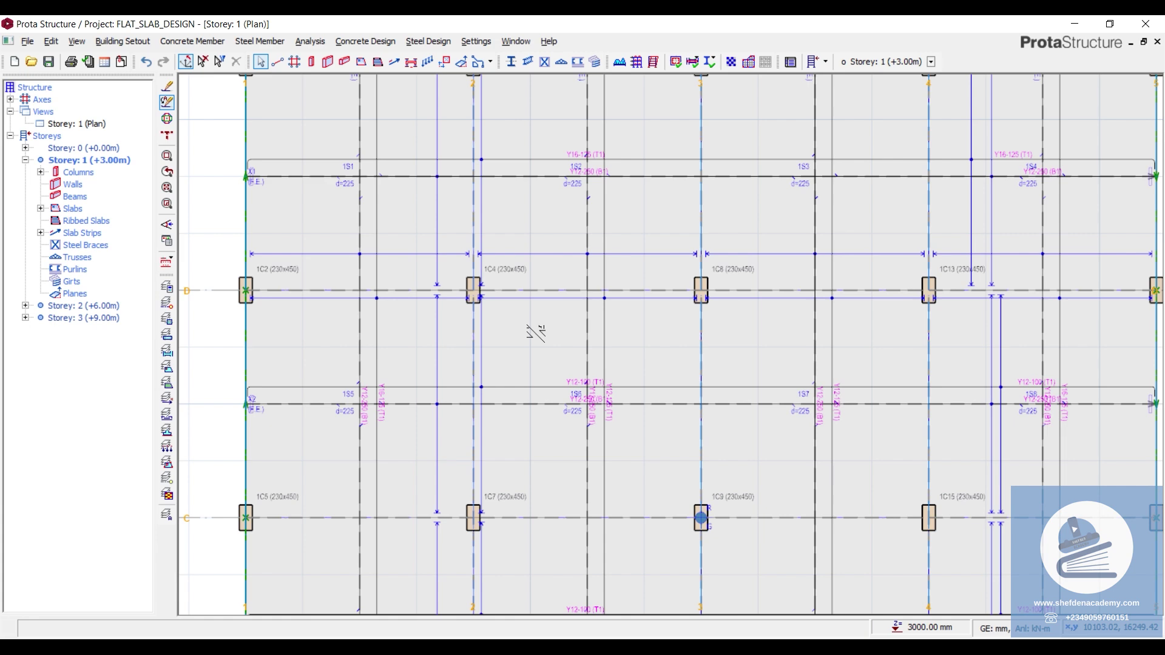
{"action": "scroll", "coordinate": [509, 309], "scroll_direction": "down", "scroll_amount": 5}
{"action": "scroll", "coordinate": [507, 342], "scroll_direction": "up", "scroll_amount": 4}
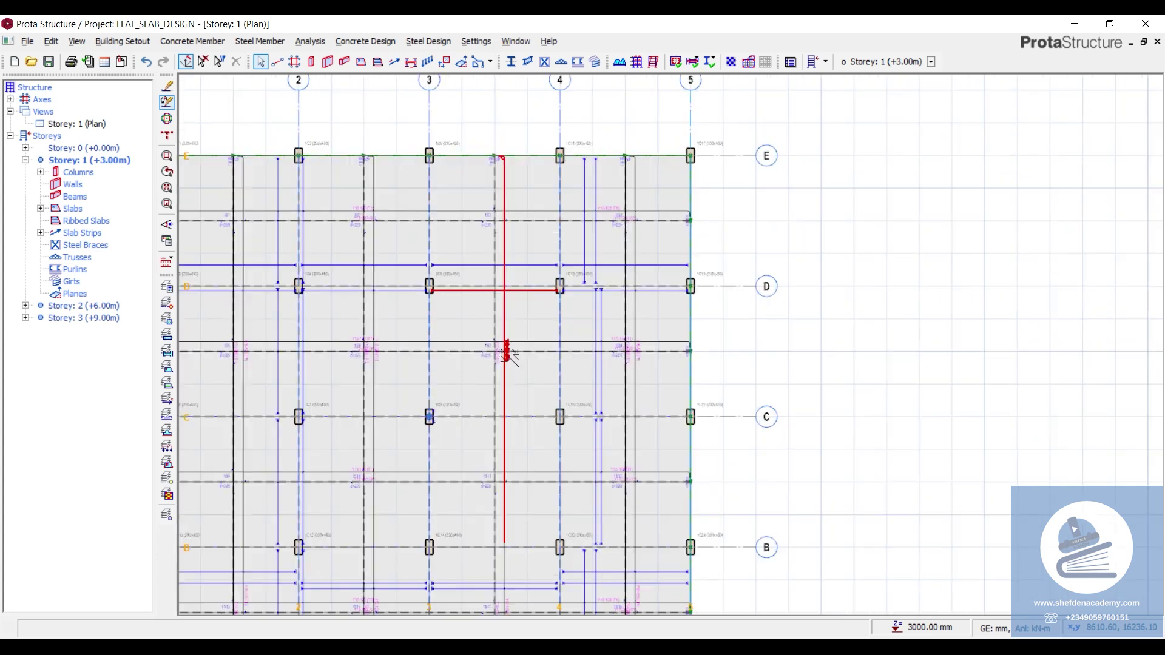
{"action": "scroll", "coordinate": [444, 367], "scroll_direction": "down", "scroll_amount": 2}
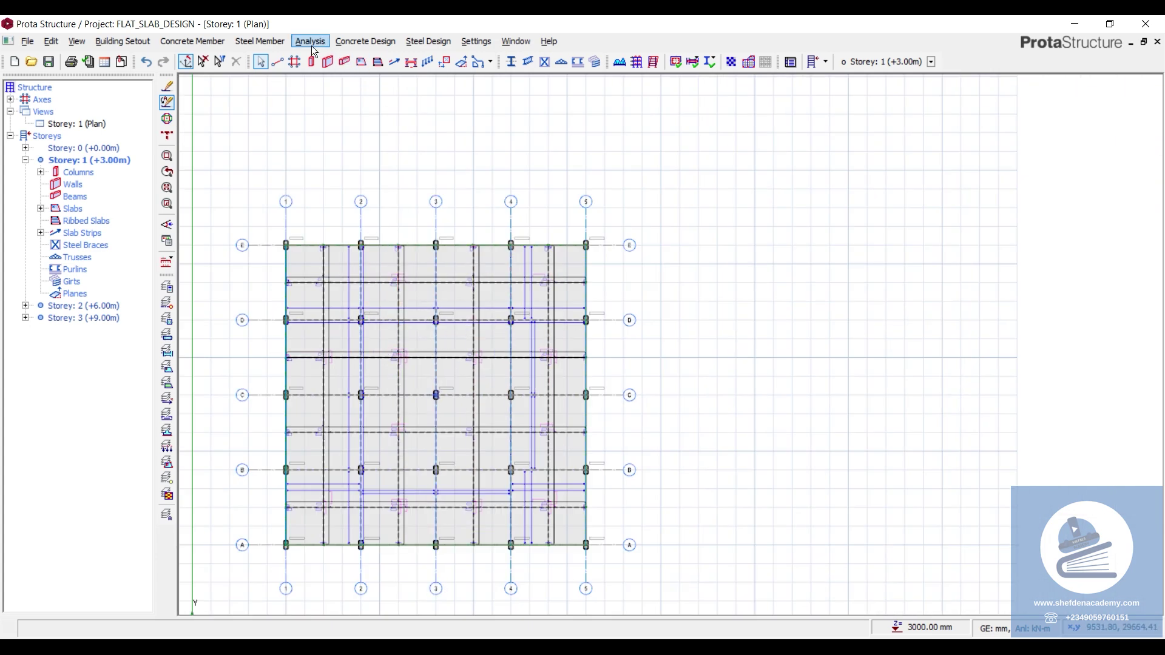
Step: Run Slab Analysis and Design for Storey 1 with the Check Design (Do Not Modify Existing Steel) option
{"action": "left_click", "coordinate": [358, 42]}
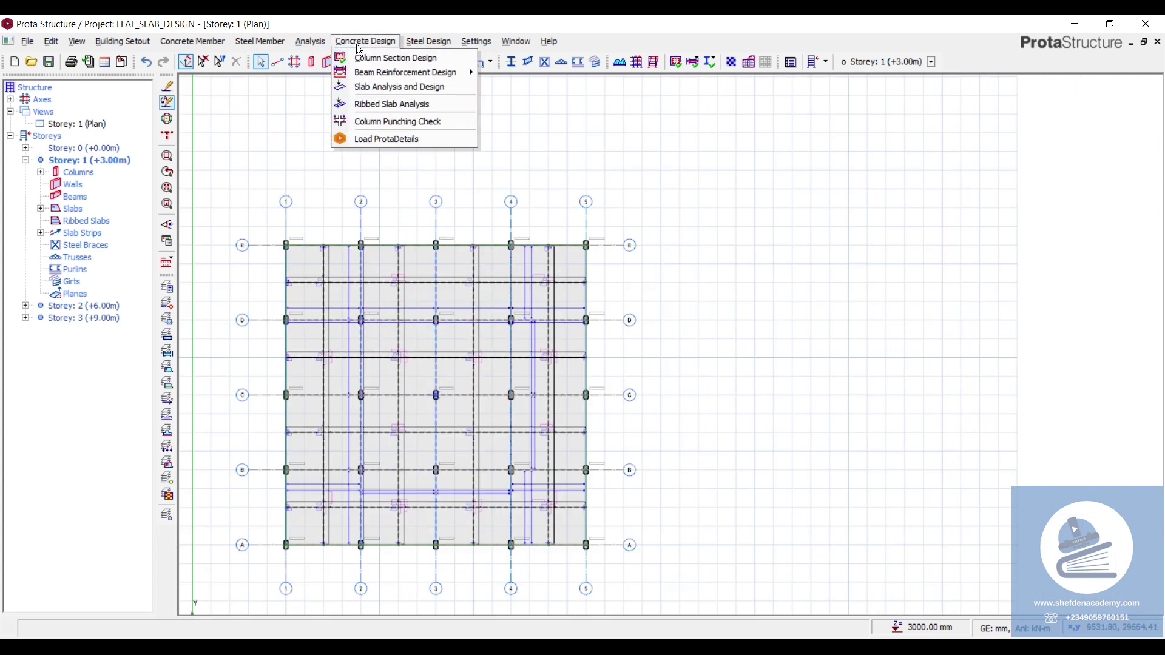
{"action": "left_click", "coordinate": [375, 89]}
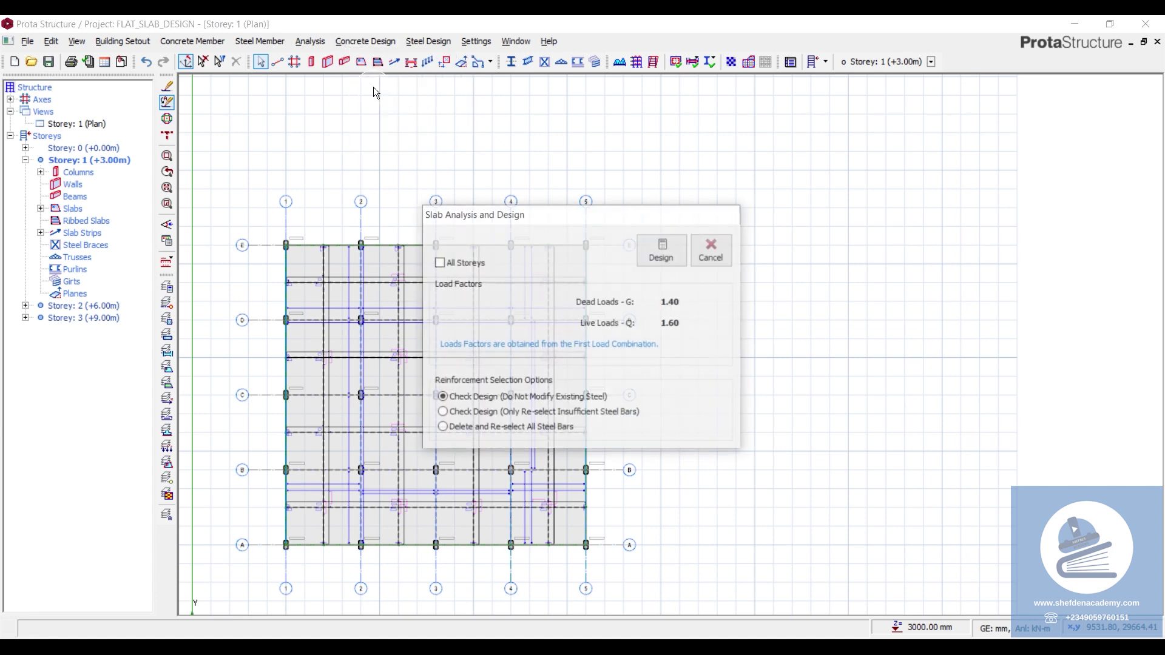
{"action": "left_click", "coordinate": [670, 267]}
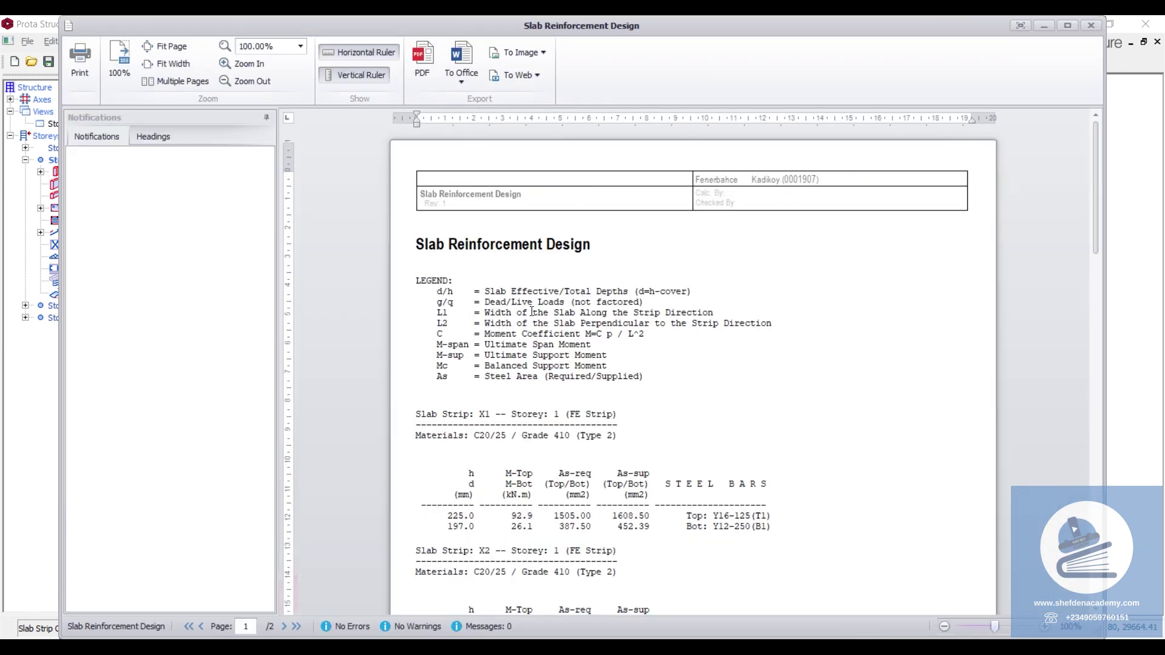
Step: Review the required and supplied steel areas for the slab strips in the Slab Reinforcement Design report, then close it and the design dialog
{"action": "scroll", "coordinate": [519, 292], "scroll_direction": "down", "scroll_amount": 15}
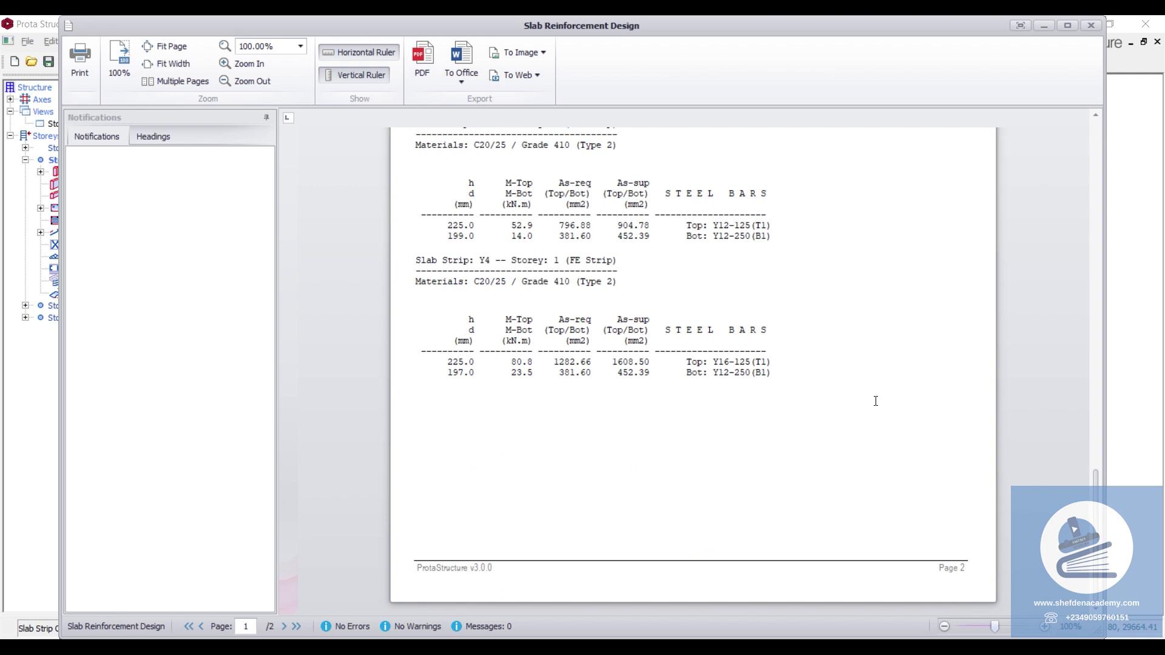
{"action": "left_click_drag", "start_coordinate": [416, 385], "coordinate": [457, 328]}
{"action": "left_click", "coordinate": [468, 328]}
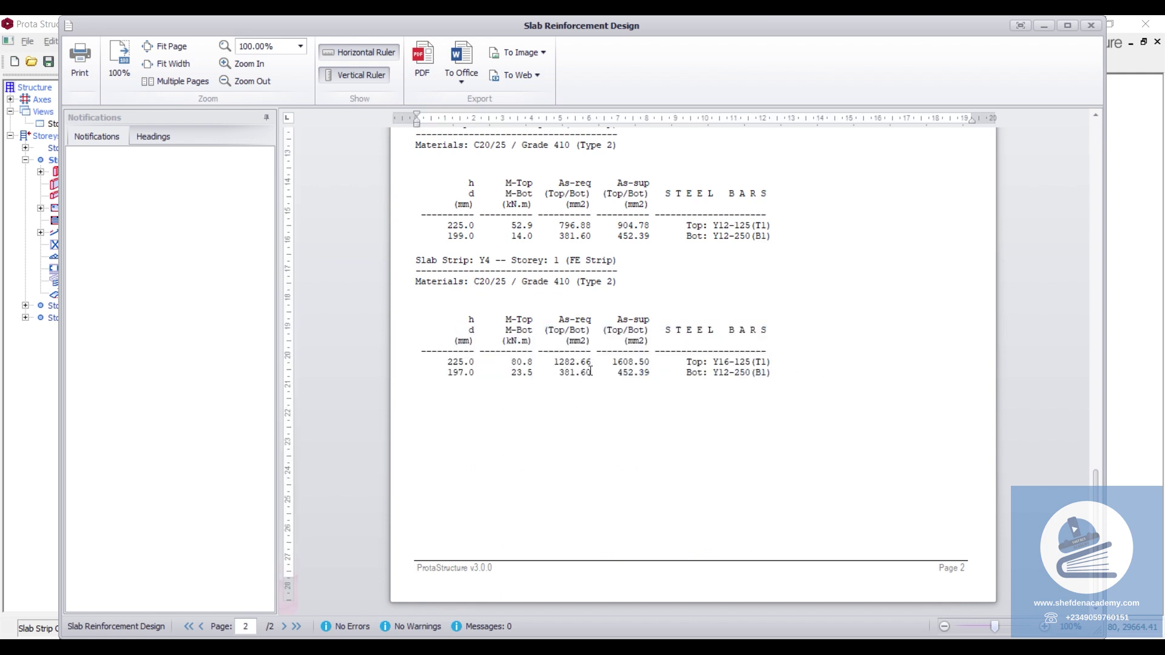
{"action": "scroll", "coordinate": [590, 371], "scroll_direction": "up", "scroll_amount": 15}
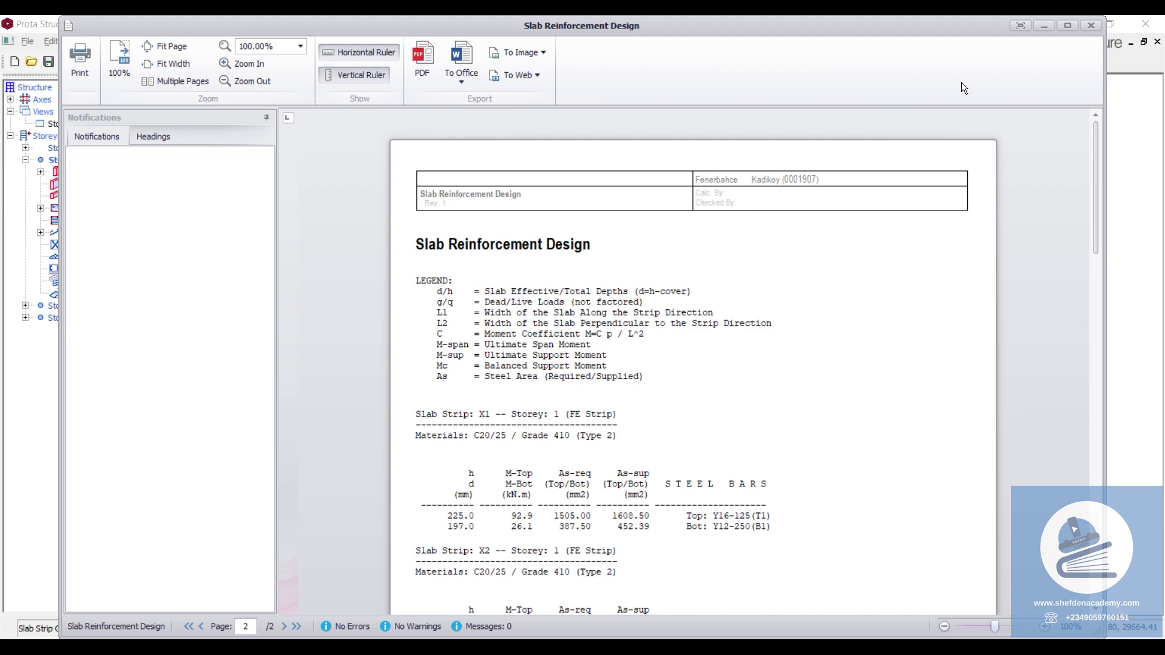
{"action": "left_click", "coordinate": [1090, 27]}
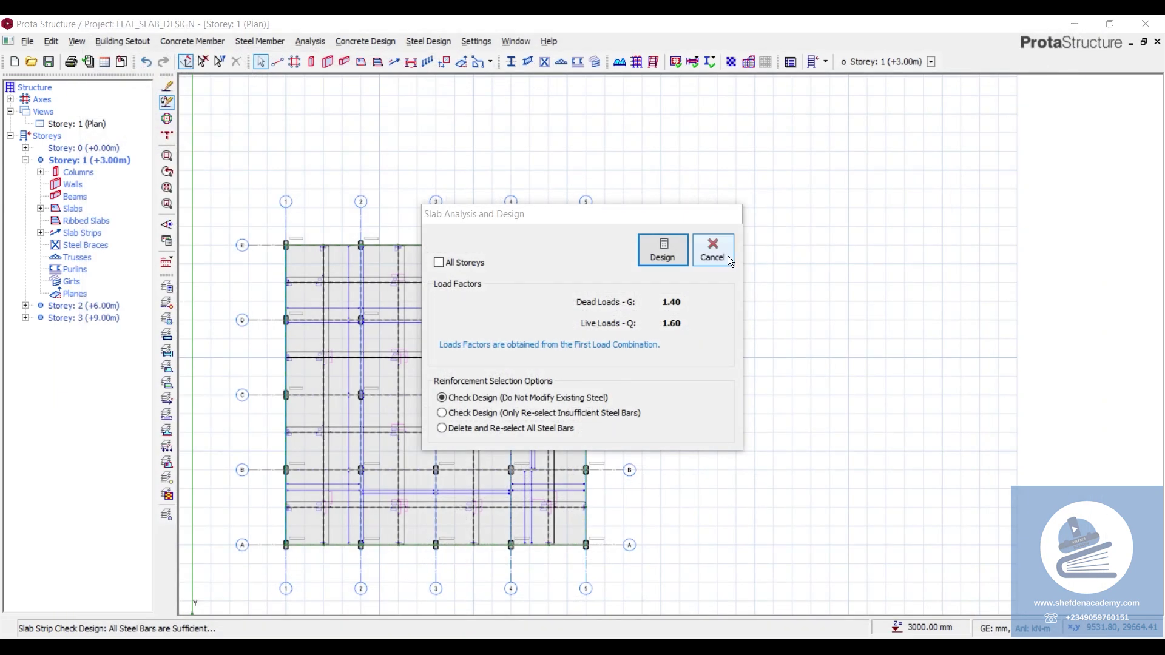
{"action": "left_click", "coordinate": [727, 256]}
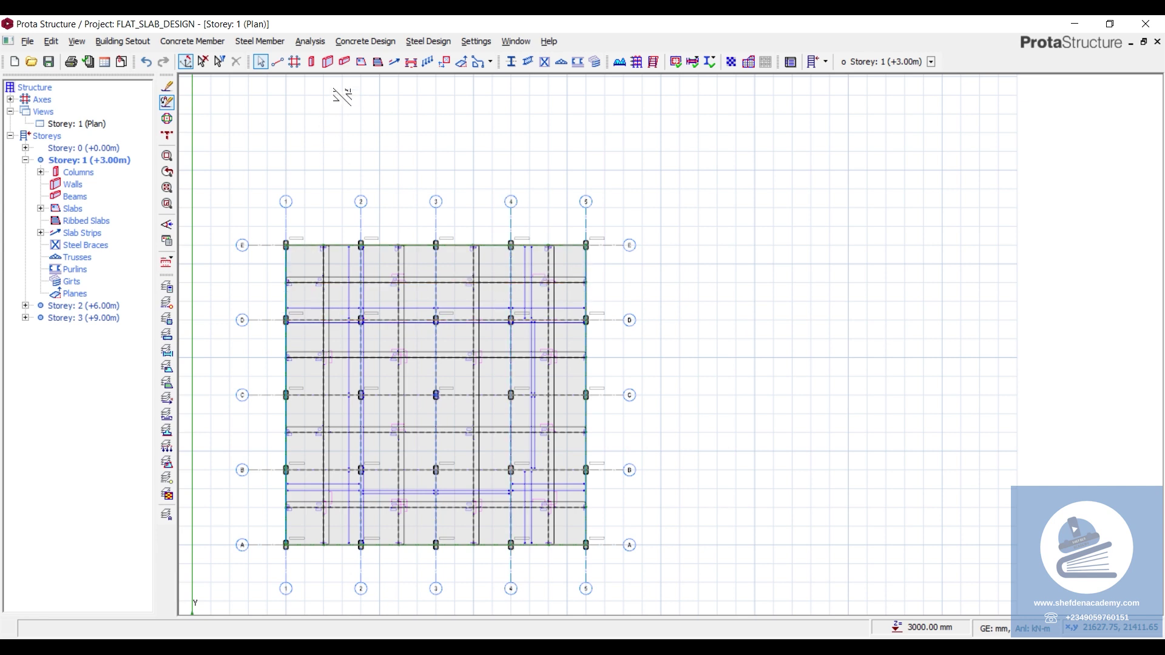
Step: View the column list and perimeter options in the Column Punching Check for Storey 1, then close it
{"action": "left_click", "coordinate": [355, 44]}
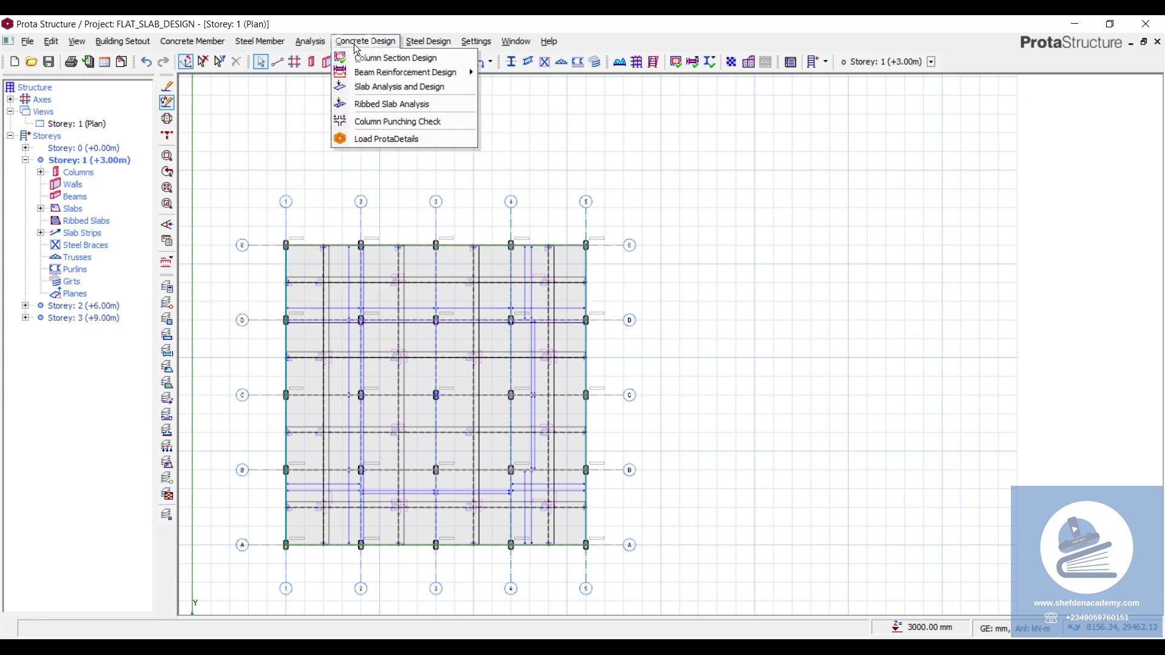
{"action": "left_click", "coordinate": [376, 124]}
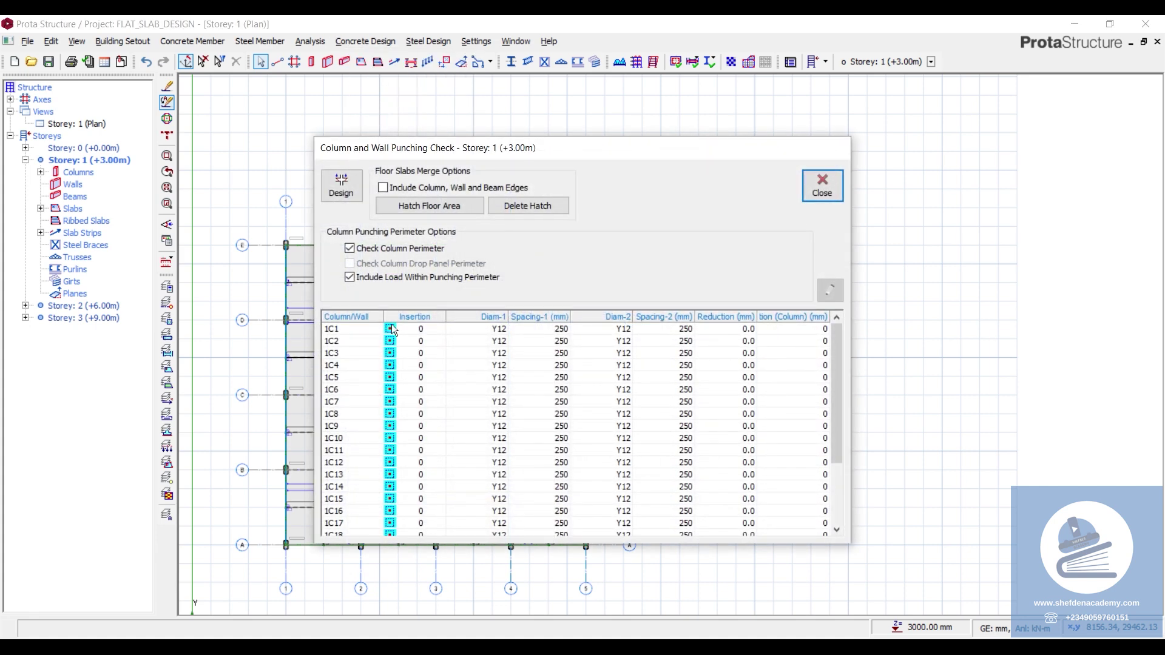
{"action": "scroll", "coordinate": [381, 349], "scroll_direction": "down", "scroll_amount": 3}
{"action": "scroll", "coordinate": [412, 427], "scroll_direction": "up", "scroll_amount": 3}
{"action": "left_click", "coordinate": [813, 190]}
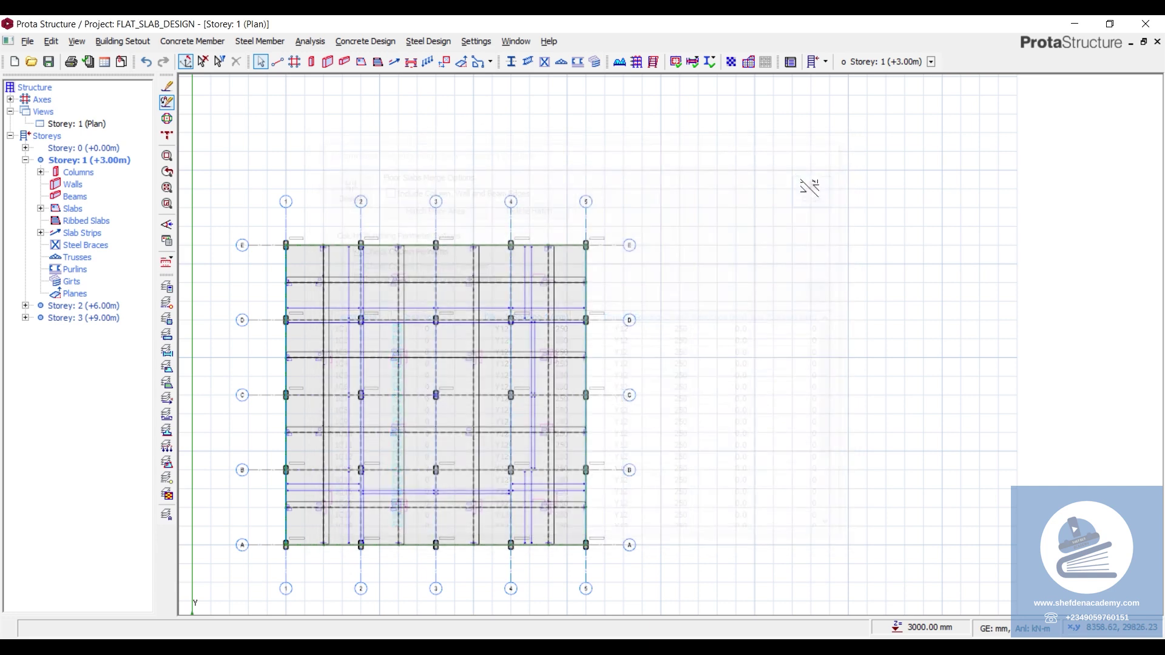
{"action": "scroll", "coordinate": [282, 276], "scroll_direction": "up", "scroll_amount": 3}
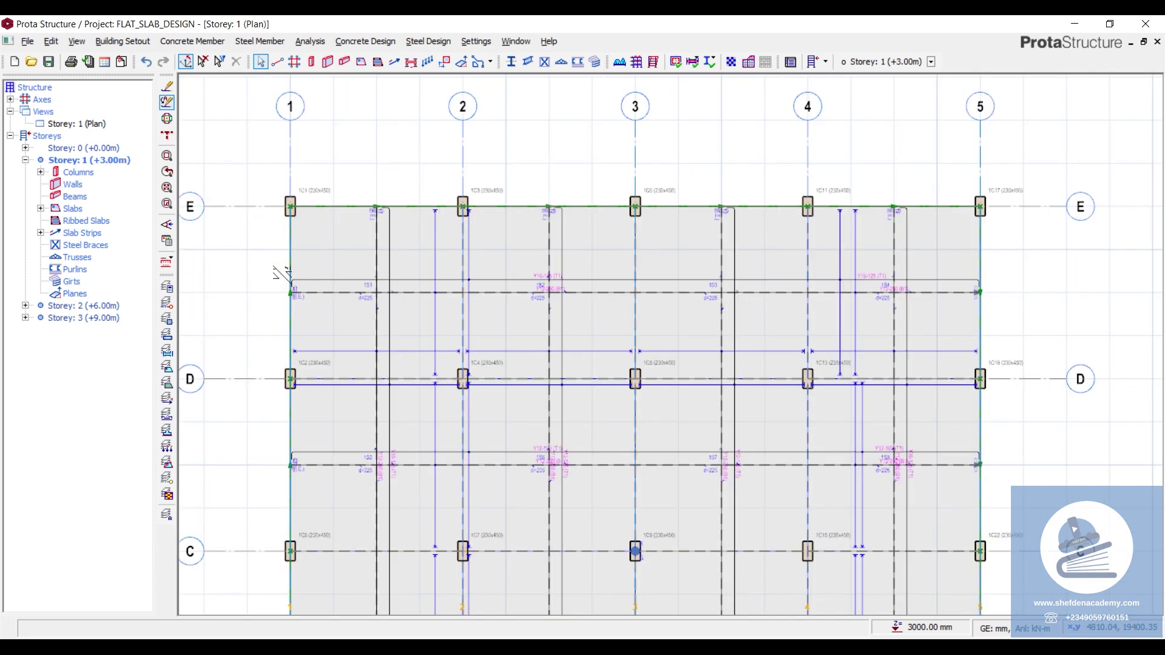
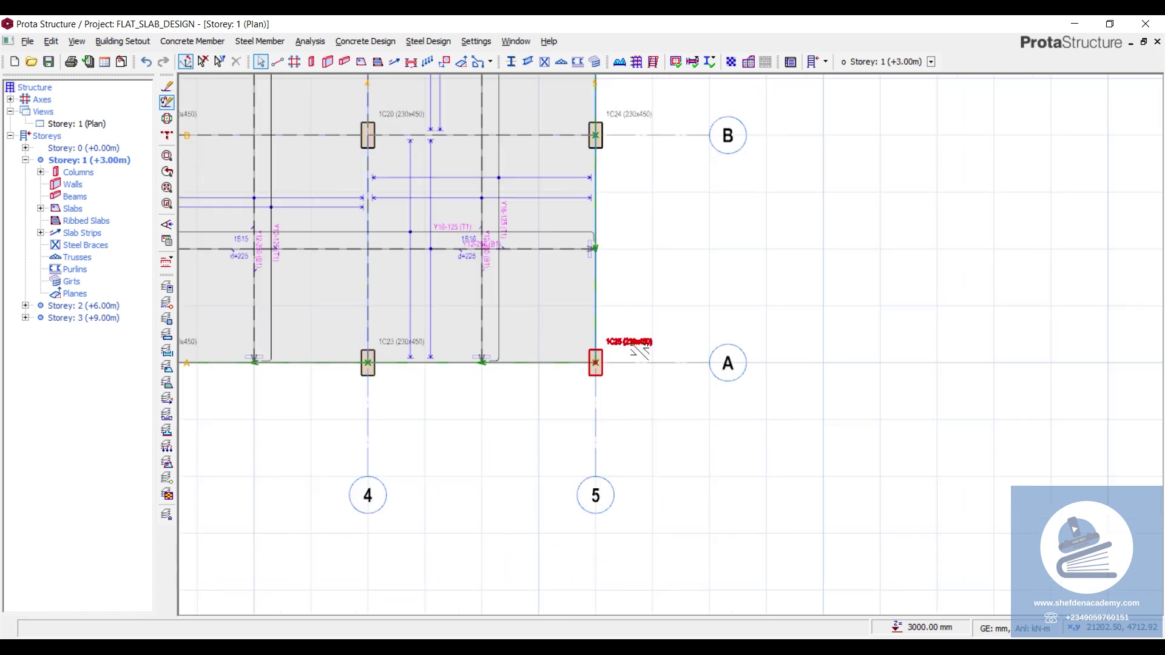
Step: View the insertion type options for column 1C1 in the Column Punching Check for Storey 1, then close the check
{"action": "scroll", "coordinate": [330, 291], "scroll_direction": "up", "scroll_amount": 4}
{"action": "scroll", "coordinate": [291, 332], "scroll_direction": "up", "scroll_amount": 3}
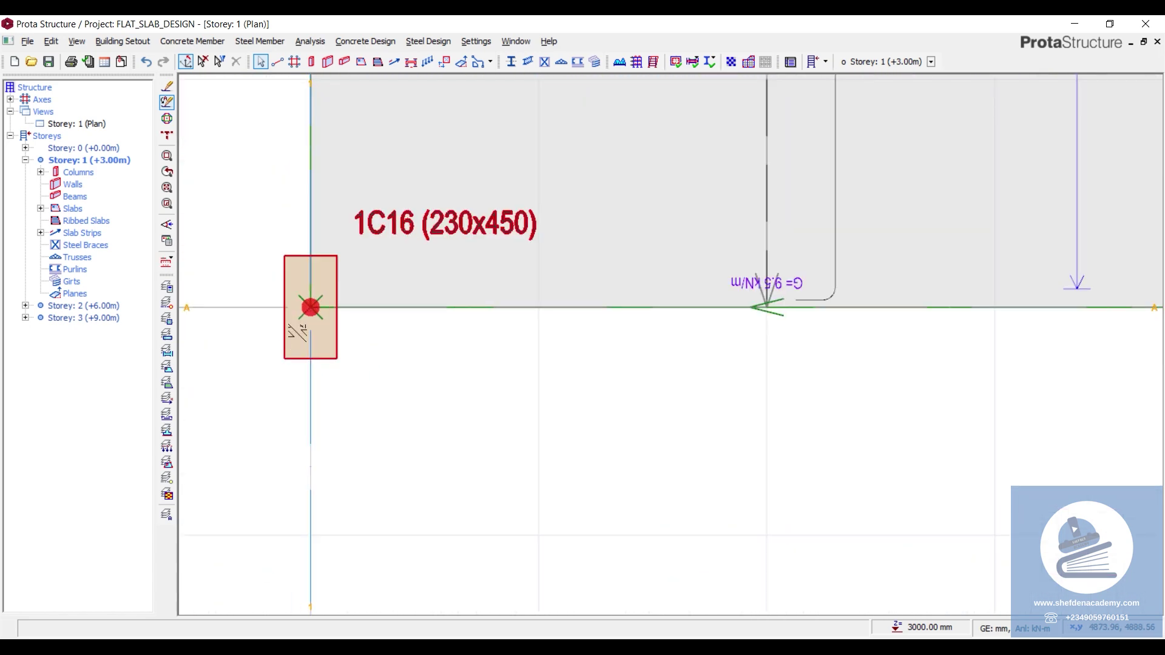
{"action": "scroll", "coordinate": [340, 412], "scroll_direction": "down", "scroll_amount": 5}
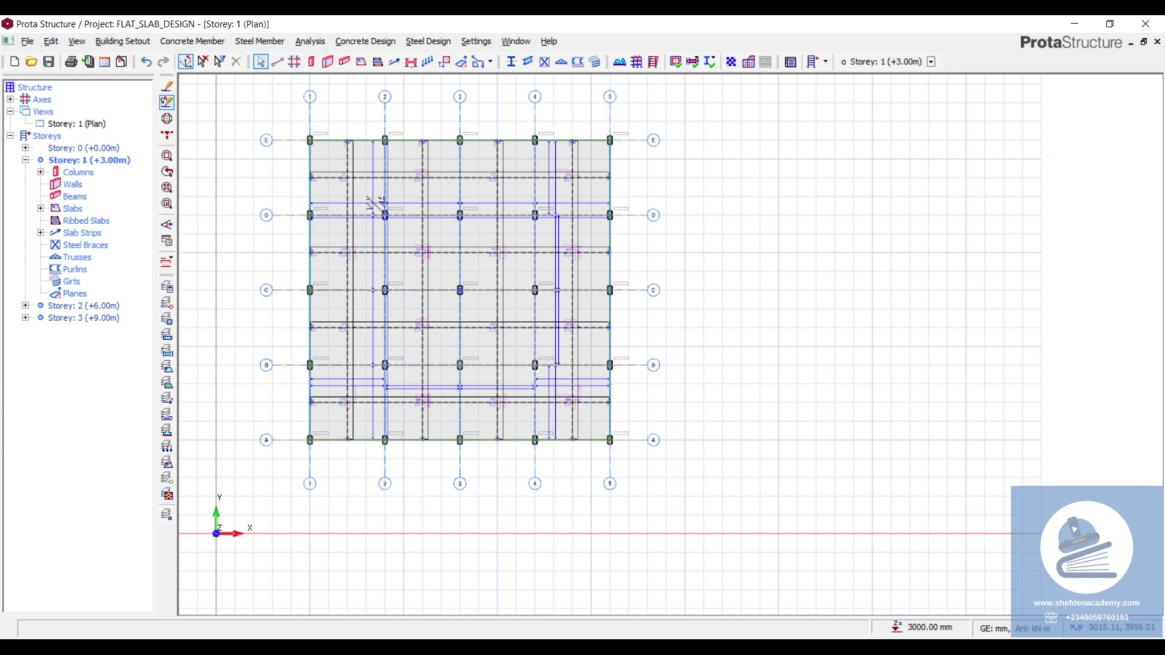
{"action": "left_click", "coordinate": [368, 45]}
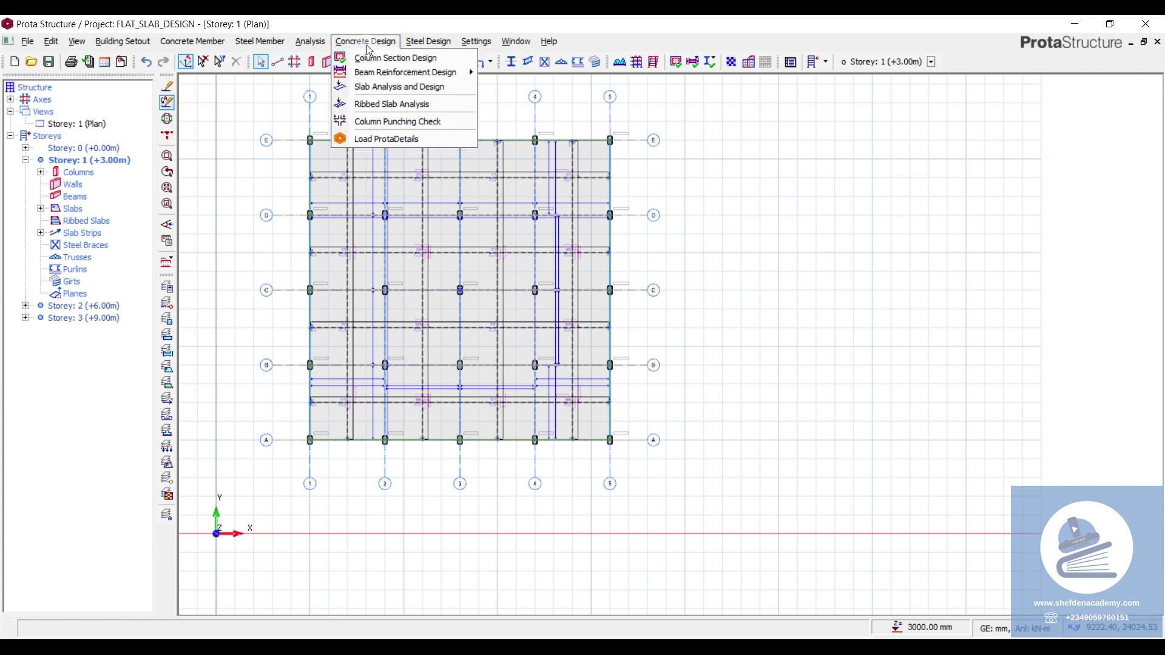
{"action": "left_click", "coordinate": [373, 125]}
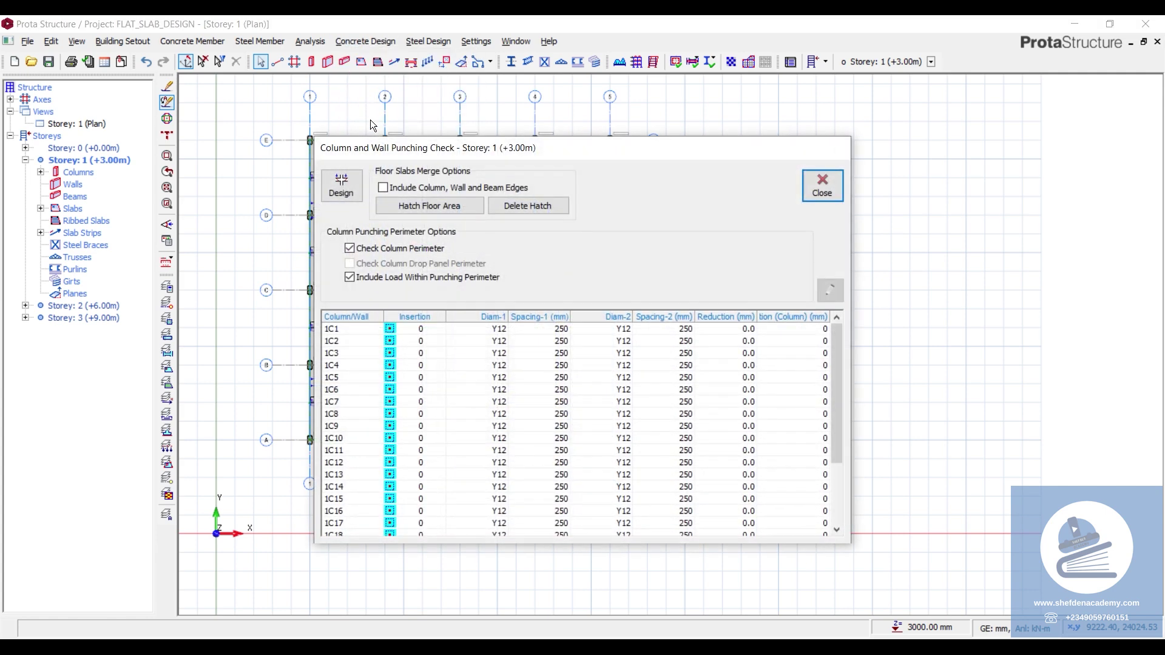
{"action": "left_click", "coordinate": [419, 329]}
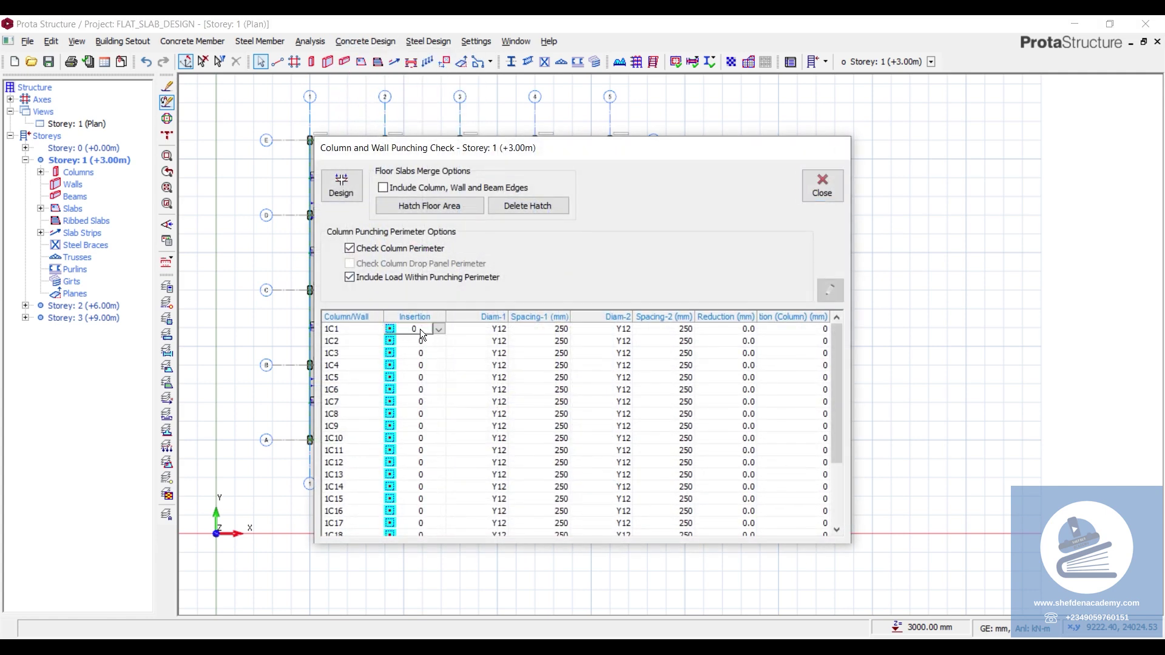
{"action": "left_click", "coordinate": [437, 330]}
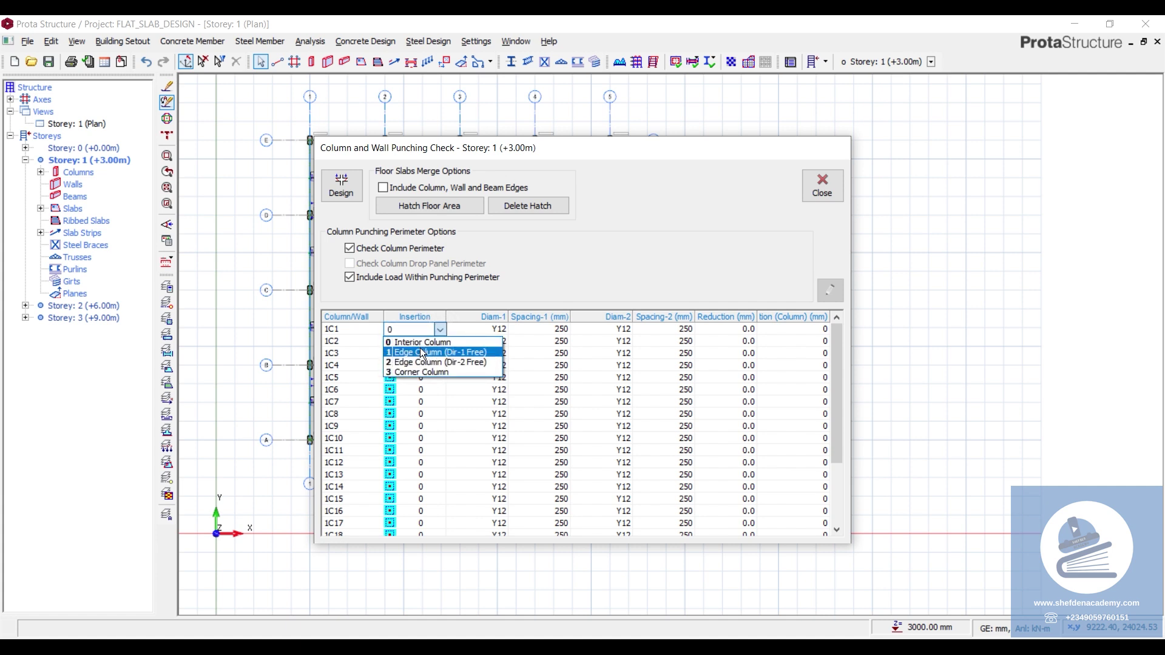
{"action": "left_click", "coordinate": [451, 293]}
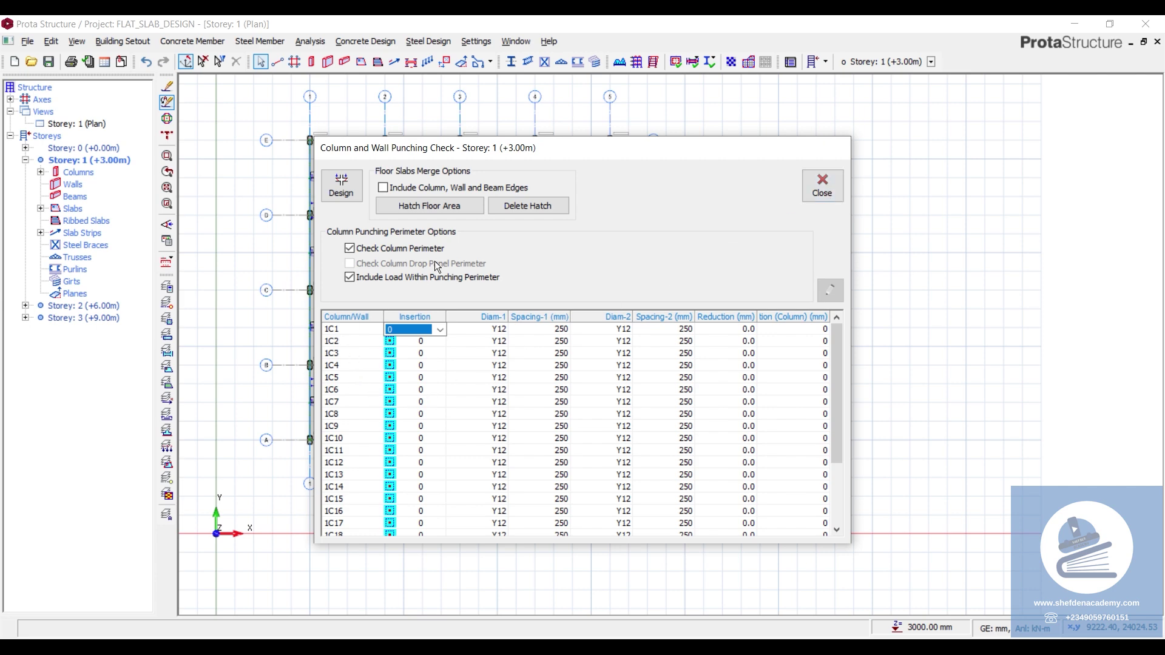
{"action": "left_click_drag", "start_coordinate": [562, 157], "coordinate": [803, 87]}
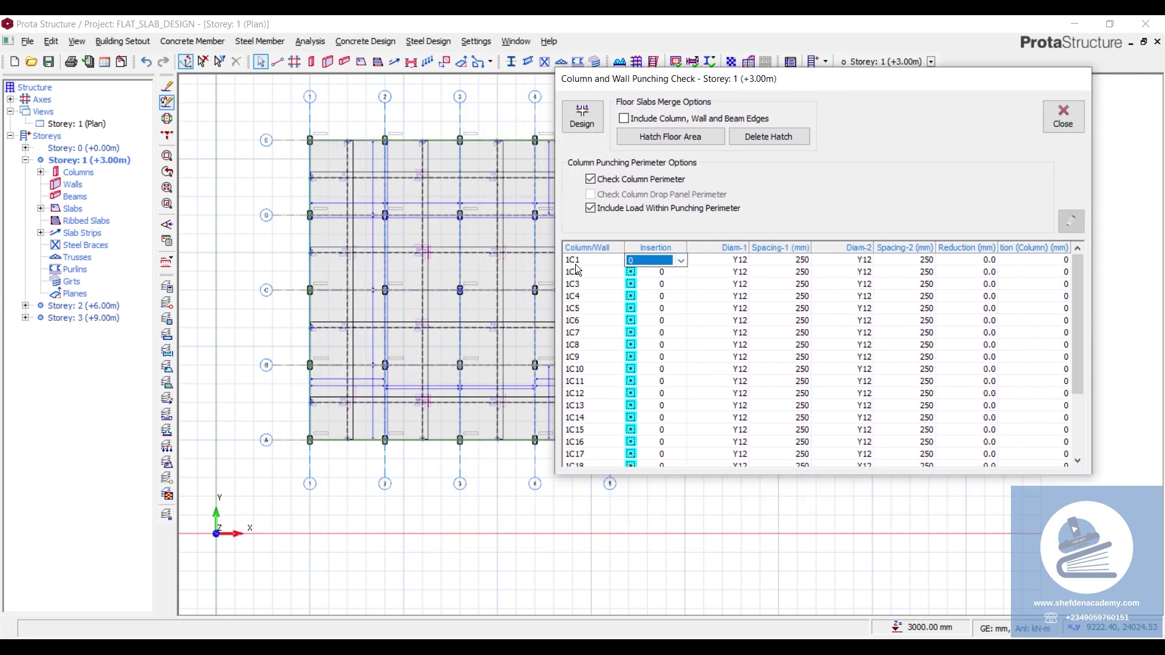
{"action": "left_click", "coordinate": [1055, 121]}
{"action": "scroll", "coordinate": [391, 124], "scroll_direction": "up", "scroll_amount": 3}
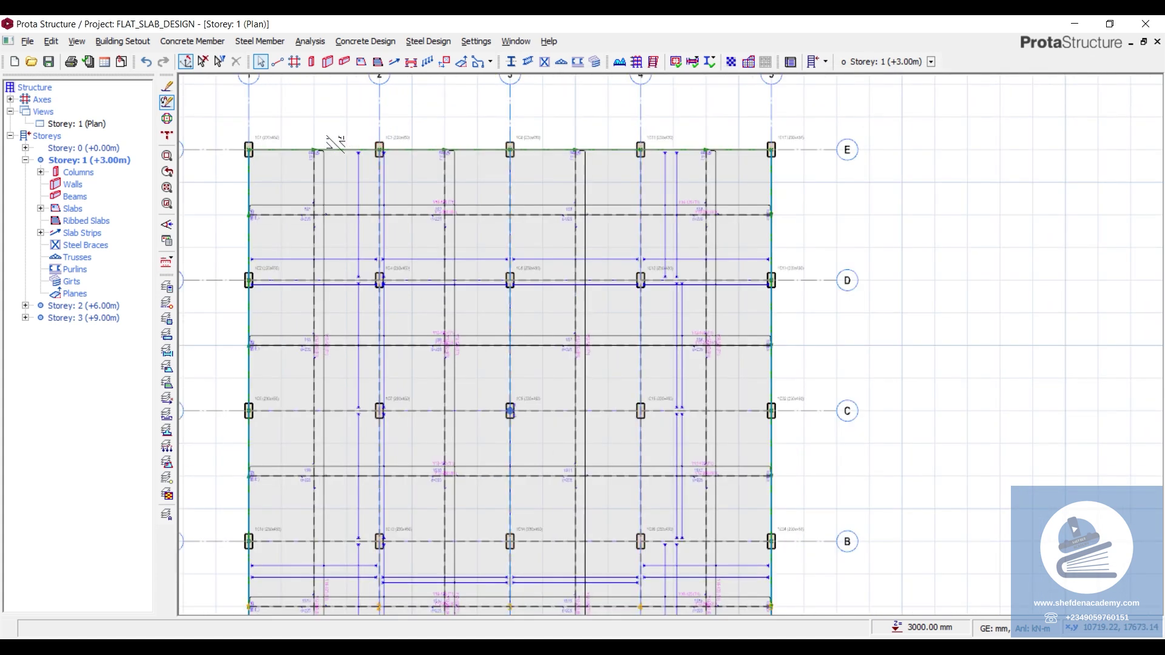
{"action": "left_click", "coordinate": [243, 136]}
{"action": "mouse_move", "coordinate": [241, 133]}
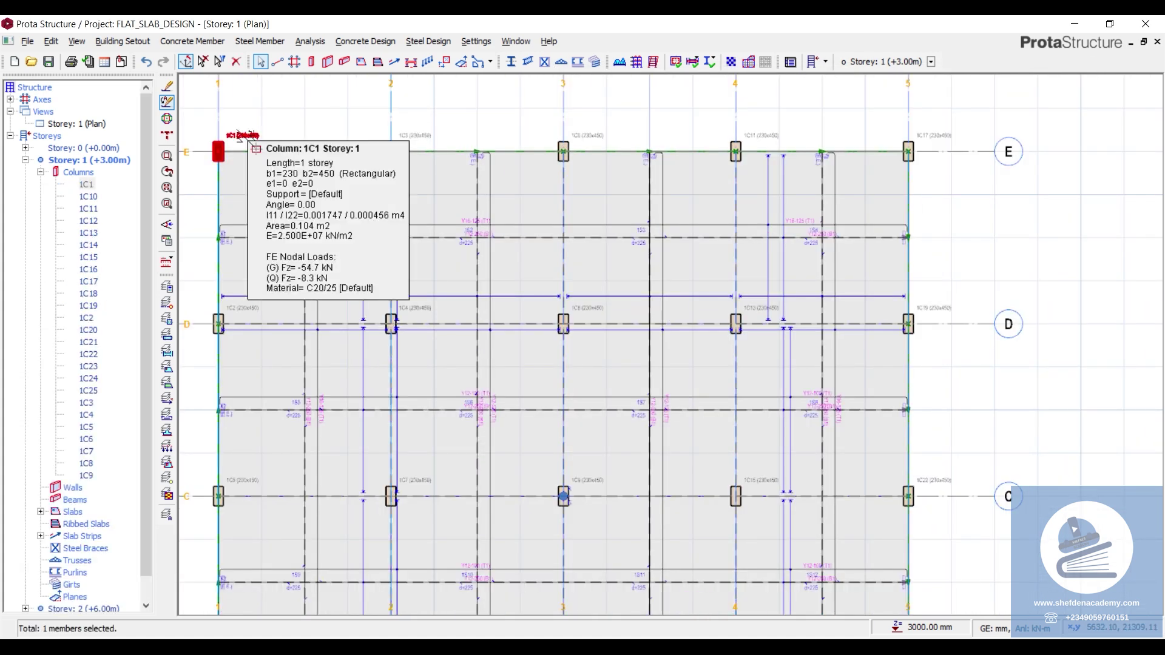
{"action": "scroll", "coordinate": [243, 134], "scroll_direction": "down", "scroll_amount": 3}
{"action": "scroll", "coordinate": [546, 148], "scroll_direction": "up", "scroll_amount": 3}
{"action": "left_click", "coordinate": [522, 159]}
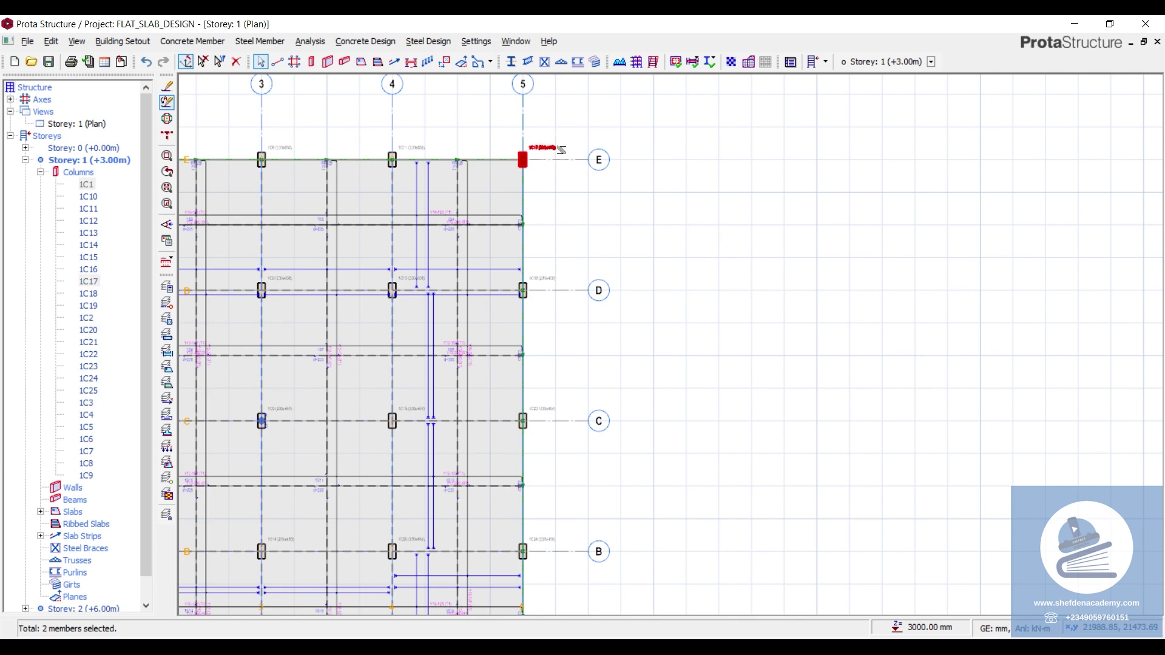
{"action": "scroll", "coordinate": [561, 149], "scroll_direction": "down", "scroll_amount": 3}
{"action": "scroll", "coordinate": [554, 340], "scroll_direction": "up", "scroll_amount": 3}
{"action": "left_click", "coordinate": [552, 370]}
{"action": "scroll", "coordinate": [569, 343], "scroll_direction": "down", "scroll_amount": 3}
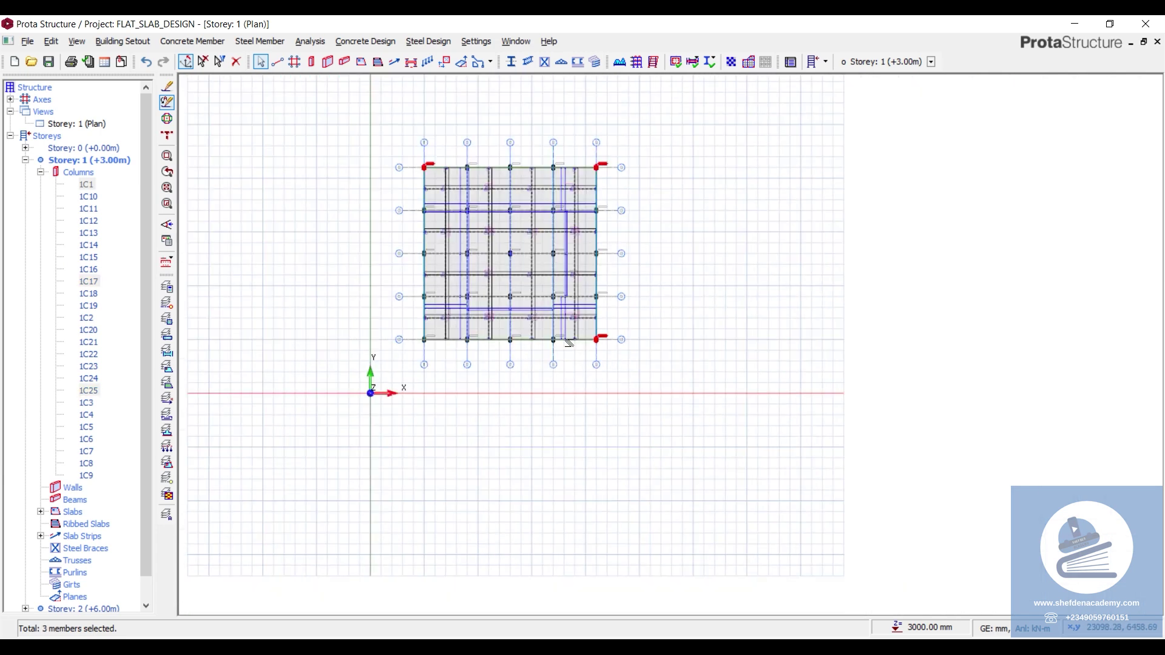
{"action": "scroll", "coordinate": [407, 349], "scroll_direction": "up", "scroll_amount": 4}
{"action": "left_click", "coordinate": [490, 298]}
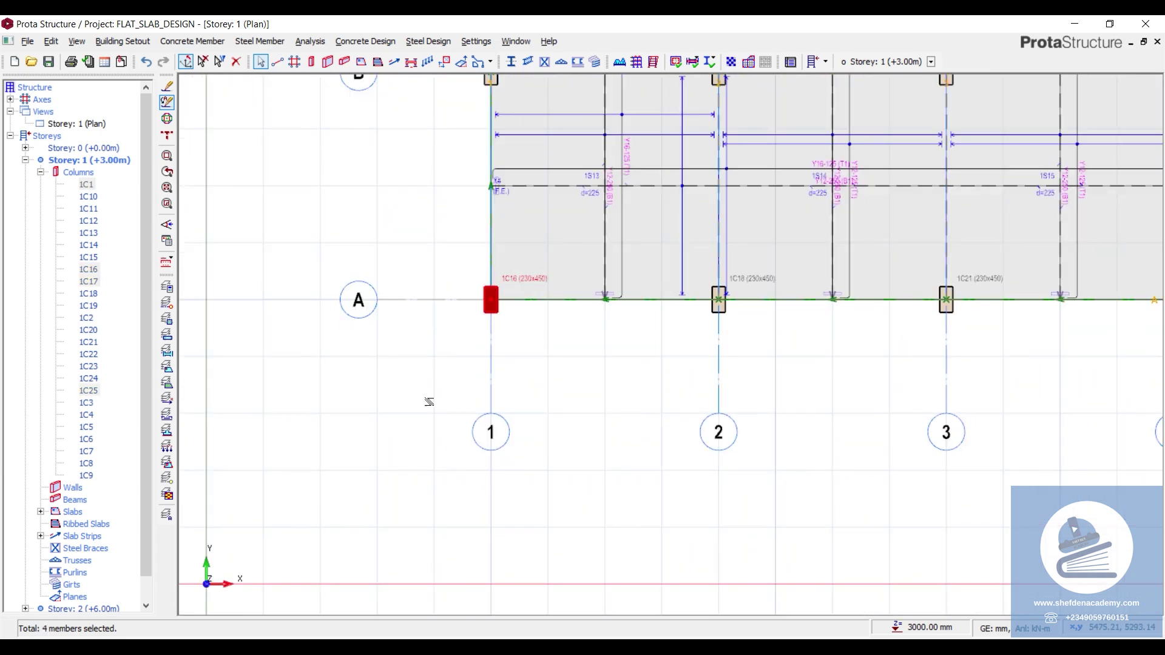
{"action": "scroll", "coordinate": [428, 402], "scroll_direction": "down", "scroll_amount": 4}
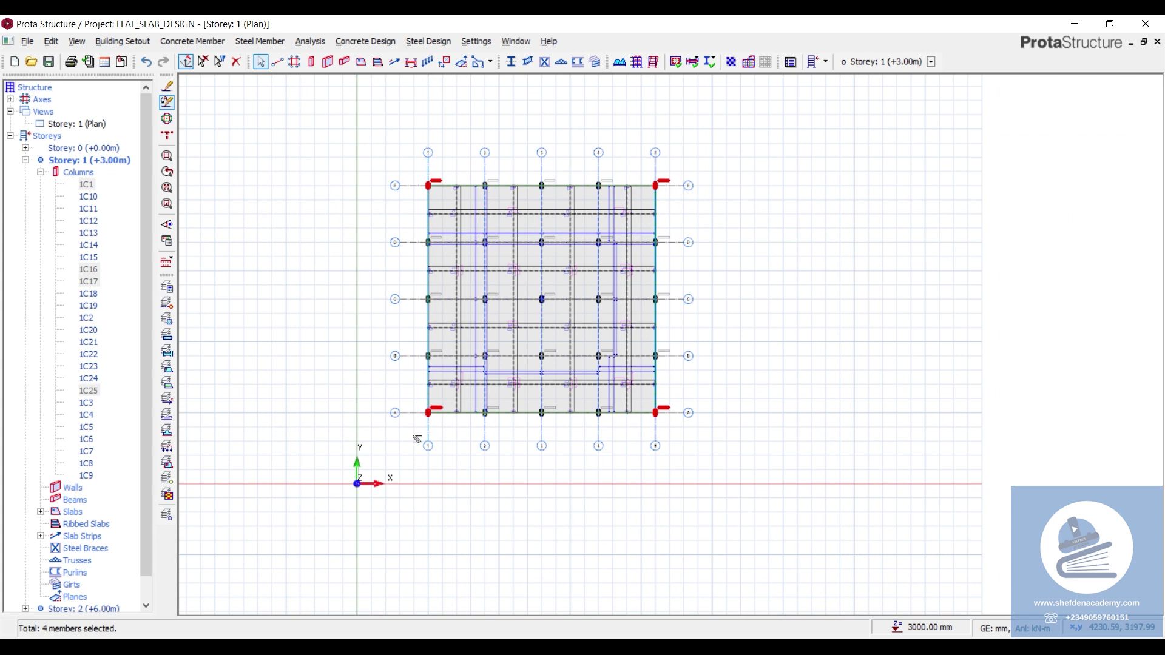
{"action": "key", "text": "Escape"}
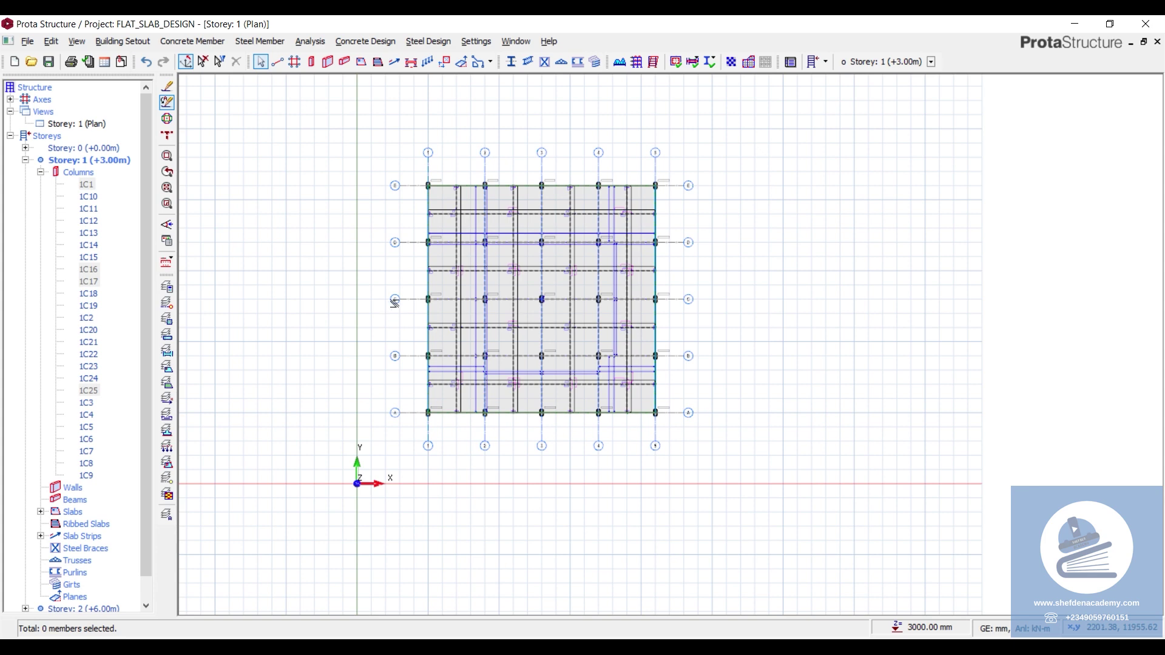
Step: Examine the edge columns between the corners along grid lines 1, 5 and E to identify their free slab edges
{"action": "scroll", "coordinate": [447, 316], "scroll_direction": "up", "scroll_amount": 2}
{"action": "scroll", "coordinate": [435, 164], "scroll_direction": "up", "scroll_amount": 3}
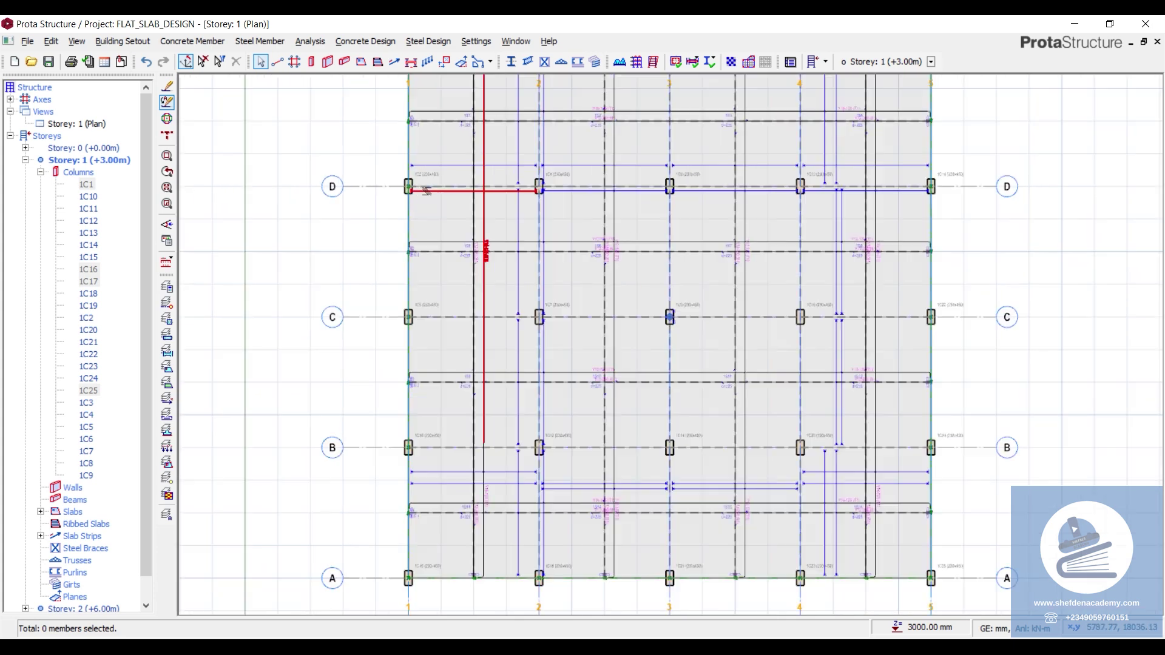
{"action": "scroll", "coordinate": [379, 179], "scroll_direction": "down", "scroll_amount": 2}
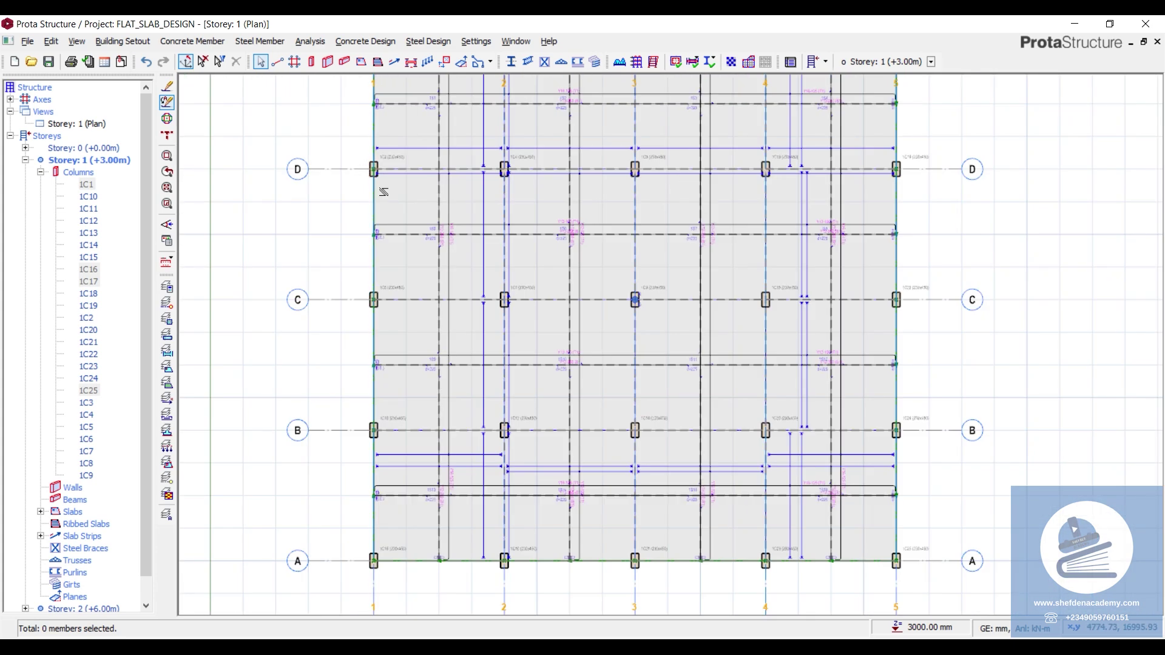
{"action": "scroll", "coordinate": [351, 346], "scroll_direction": "down", "scroll_amount": 1}
{"action": "scroll", "coordinate": [371, 211], "scroll_direction": "up", "scroll_amount": 3}
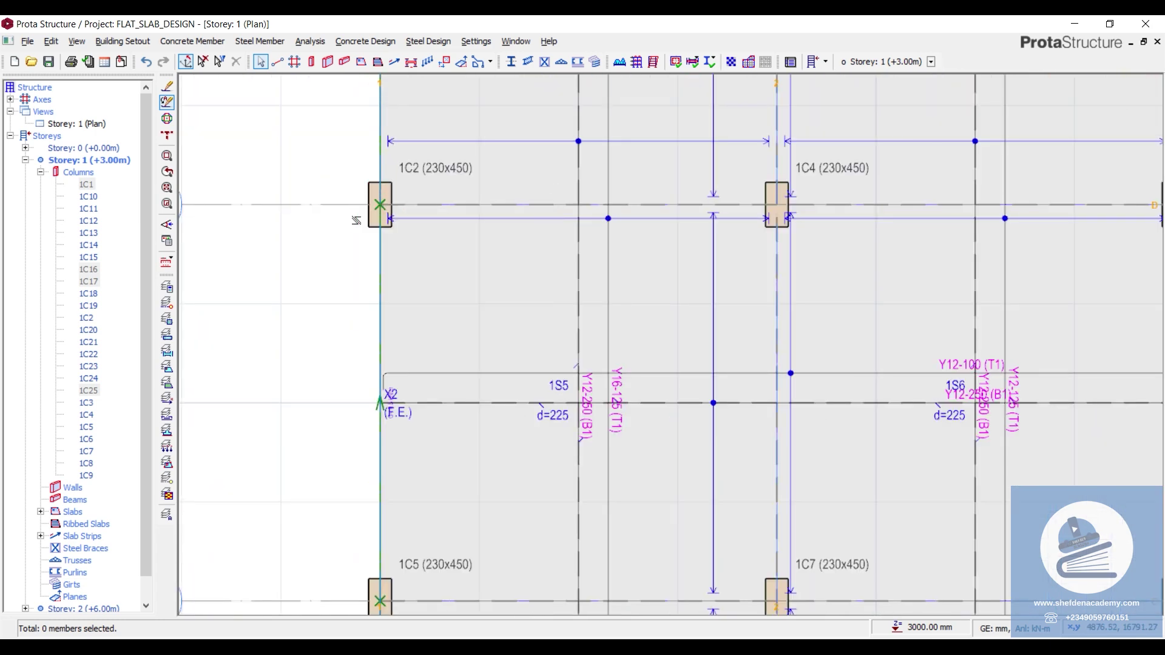
{"action": "scroll", "coordinate": [358, 219], "scroll_direction": "down", "scroll_amount": 2}
{"action": "scroll", "coordinate": [652, 214], "scroll_direction": "up", "scroll_amount": 3}
{"action": "scroll", "coordinate": [652, 214], "scroll_direction": "up", "scroll_amount": 2}
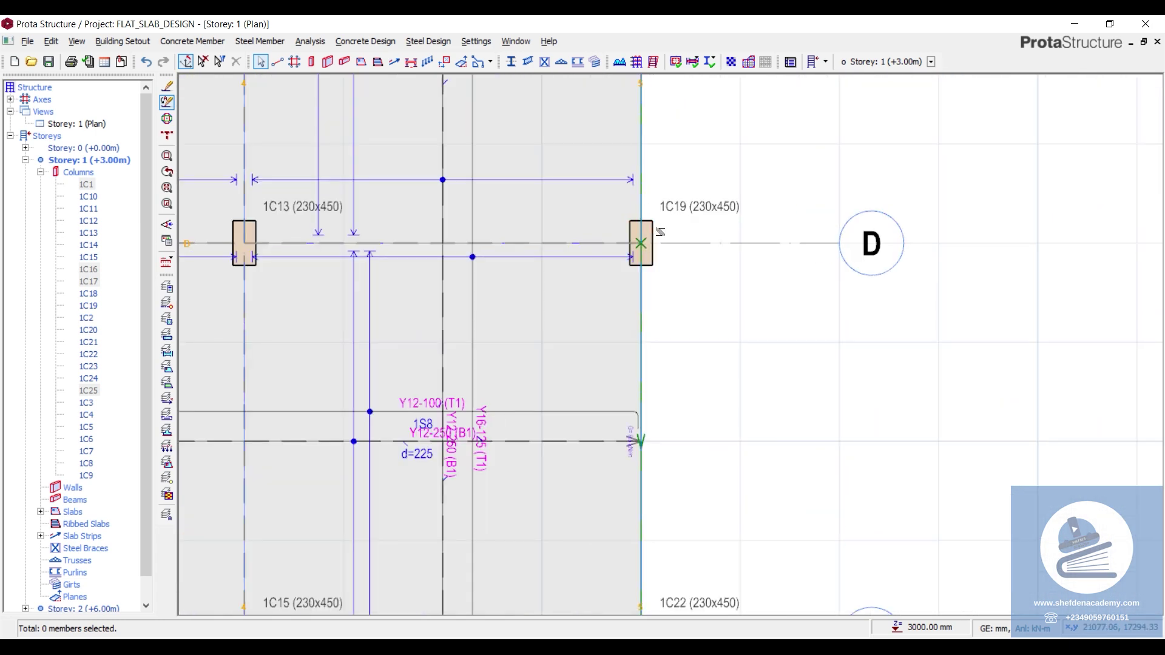
{"action": "scroll", "coordinate": [637, 239], "scroll_direction": "down", "scroll_amount": 5}
{"action": "scroll", "coordinate": [354, 189], "scroll_direction": "up", "scroll_amount": 1}
{"action": "scroll", "coordinate": [354, 189], "scroll_direction": "up", "scroll_amount": 2}
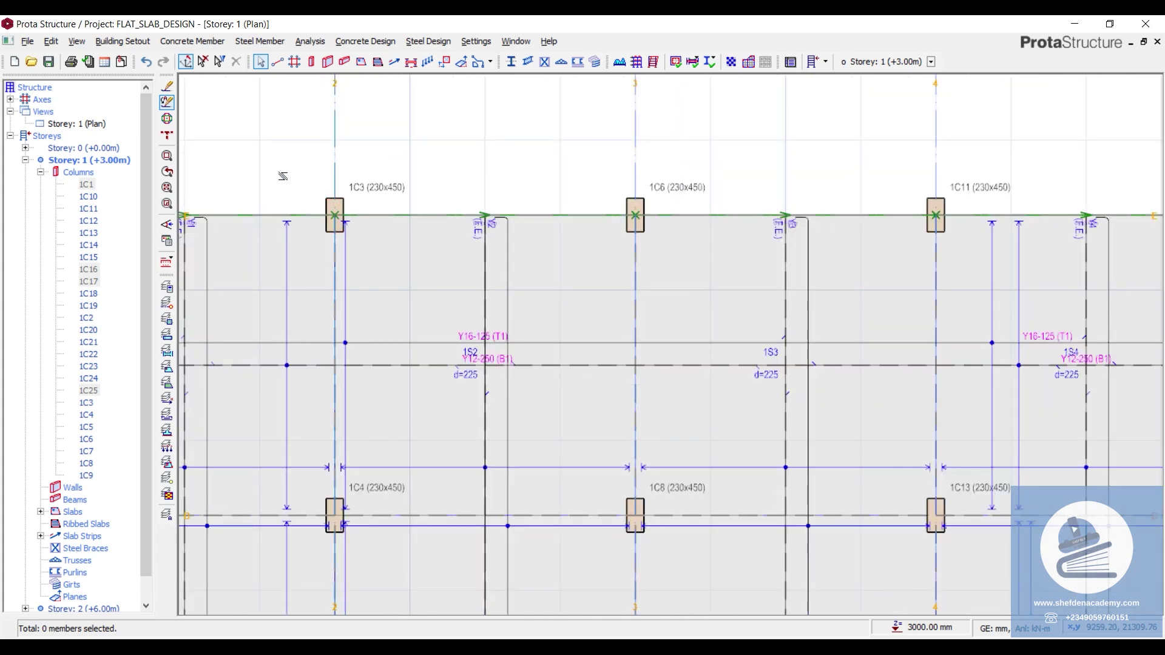
{"action": "scroll", "coordinate": [281, 176], "scroll_direction": "down", "scroll_amount": 2}
{"action": "left_click_drag", "start_coordinate": [272, 162], "coordinate": [483, 157]}
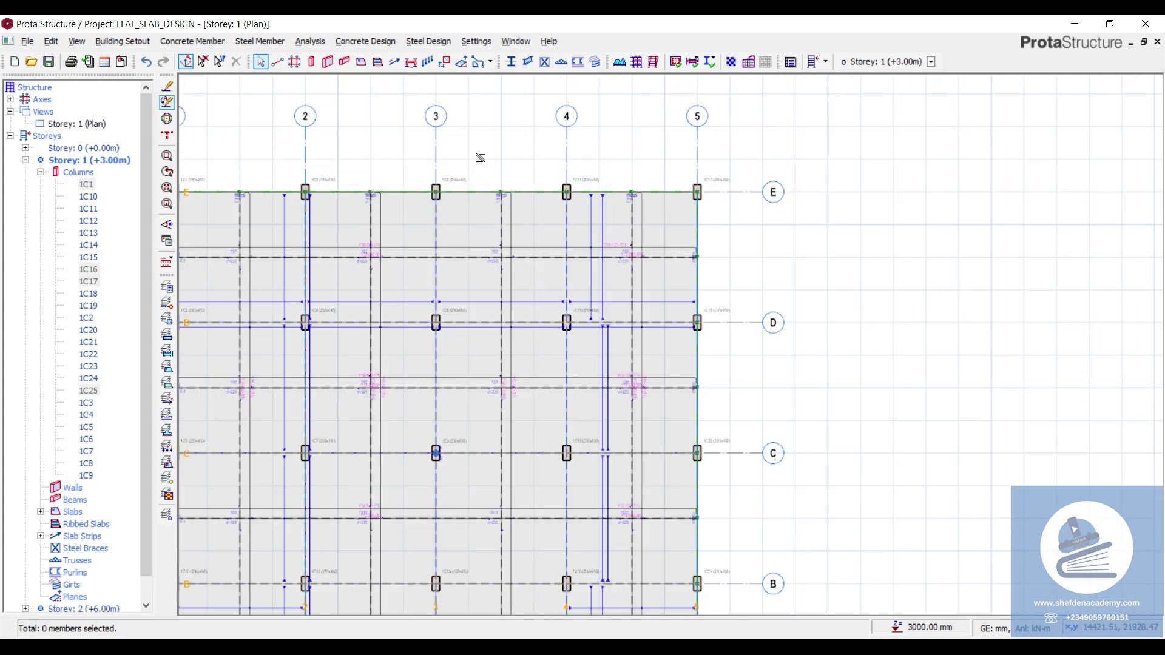
{"action": "scroll", "coordinate": [479, 158], "scroll_direction": "down", "scroll_amount": 2}
{"action": "scroll", "coordinate": [328, 258], "scroll_direction": "down", "scroll_amount": 1}
{"action": "left_click_drag", "start_coordinate": [327, 258], "coordinate": [325, 339]}
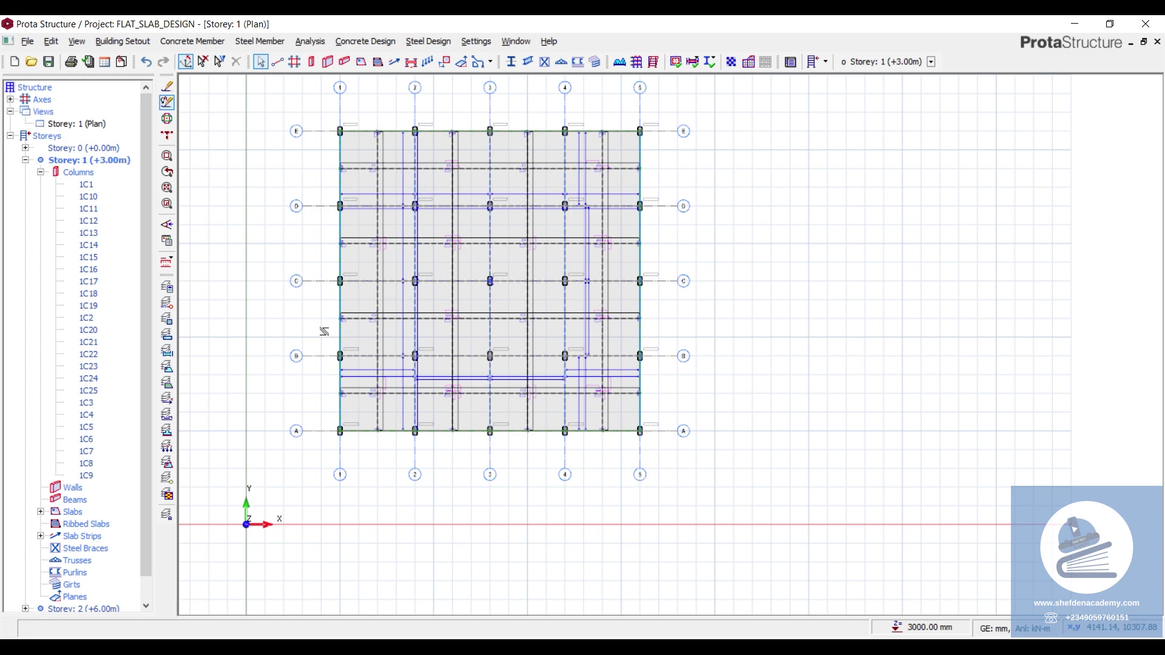
Step: Examine the slab edges meeting at corner column 1C1 where grid lines 1 and E cross
{"action": "scroll", "coordinate": [332, 156], "scroll_direction": "up", "scroll_amount": 2}
{"action": "scroll", "coordinate": [332, 158], "scroll_direction": "up", "scroll_amount": 2}
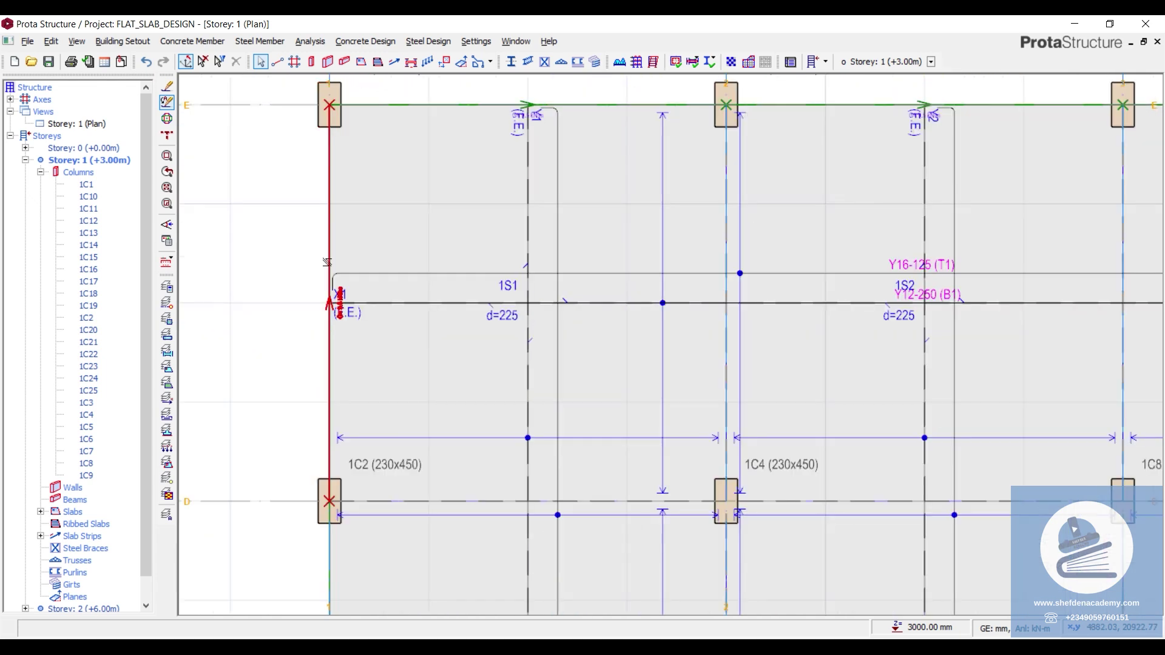
{"action": "scroll", "coordinate": [348, 185], "scroll_direction": "down", "scroll_amount": 2}
{"action": "scroll", "coordinate": [348, 185], "scroll_direction": "up", "scroll_amount": 3}
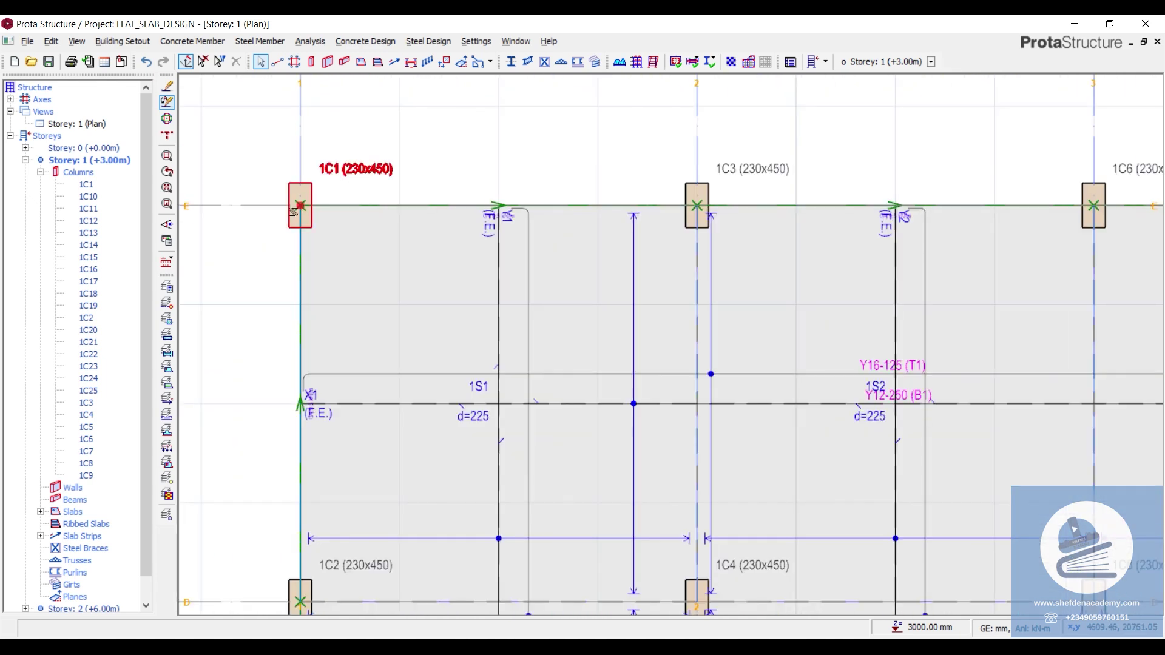
{"action": "scroll", "coordinate": [325, 232], "scroll_direction": "up", "scroll_amount": 3}
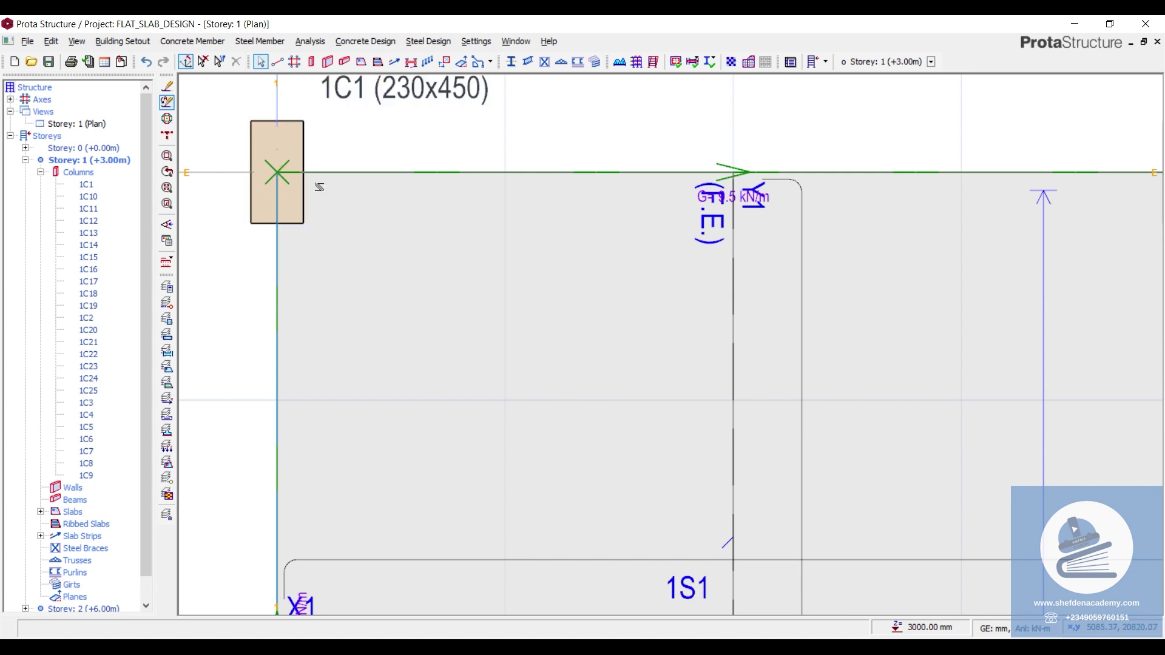
{"action": "scroll", "coordinate": [305, 201], "scroll_direction": "down", "scroll_amount": 3}
{"action": "scroll", "coordinate": [292, 156], "scroll_direction": "up", "scroll_amount": 3}
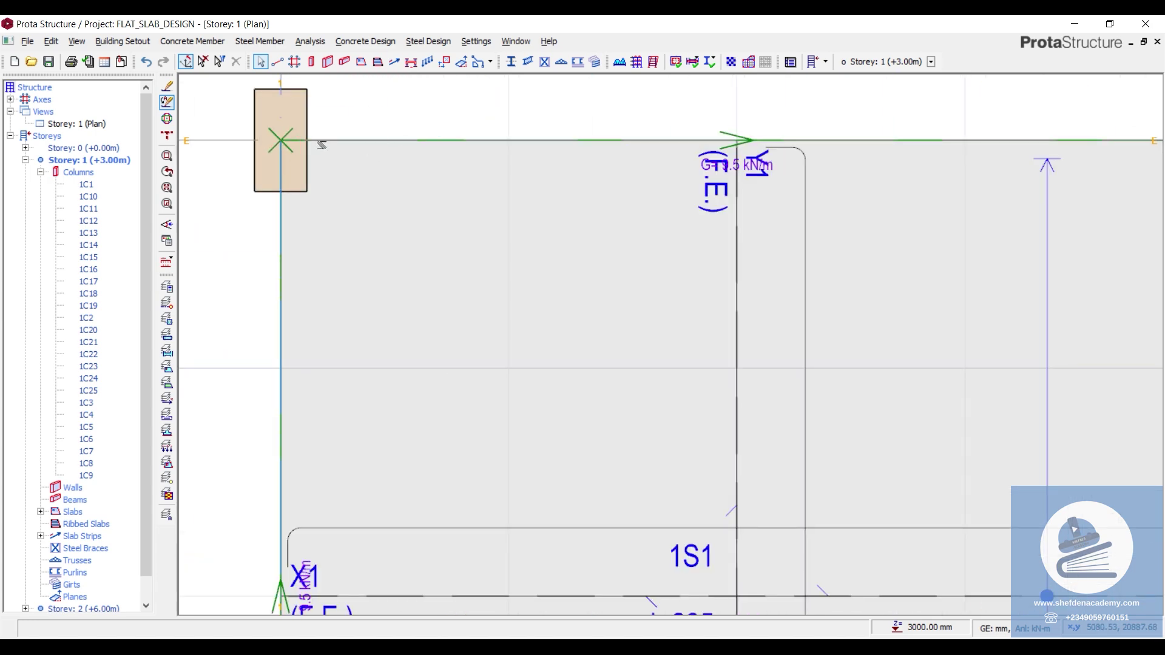
{"action": "scroll", "coordinate": [331, 115], "scroll_direction": "down", "scroll_amount": 4}
{"action": "left_click_drag", "start_coordinate": [304, 175], "coordinate": [351, 455]}
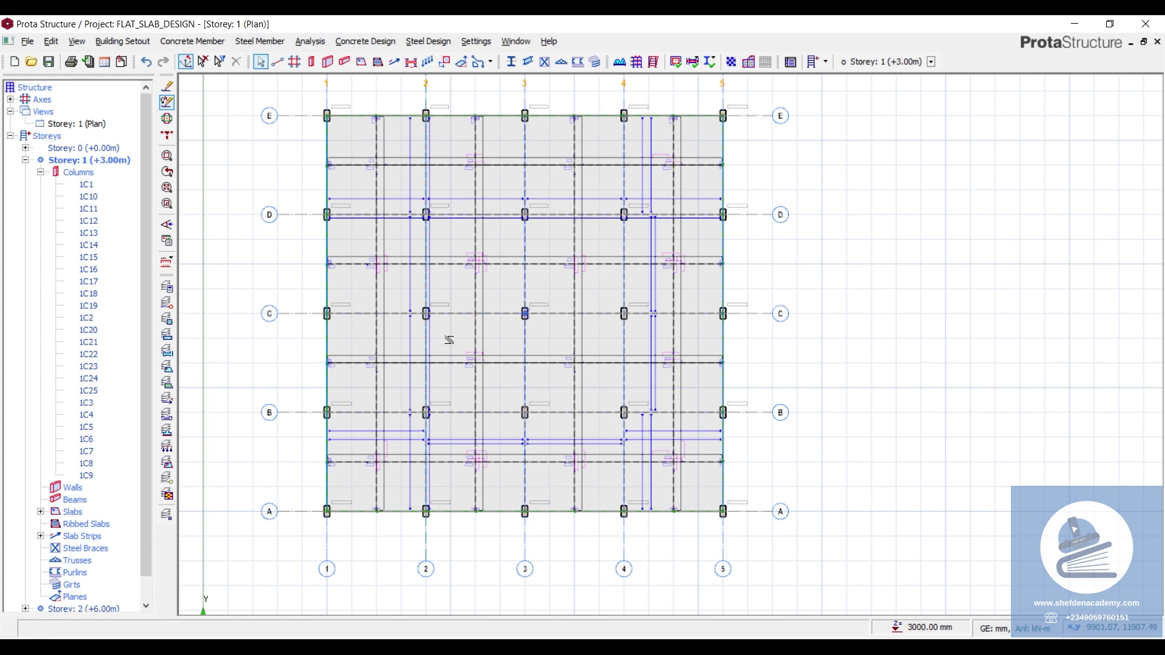
Step: Select the four corner columns 1C16, 1C25, 1C17 and 1C1 and open the Column Punching Check for them
{"action": "scroll", "coordinate": [327, 516], "scroll_direction": "up", "scroll_amount": 3}
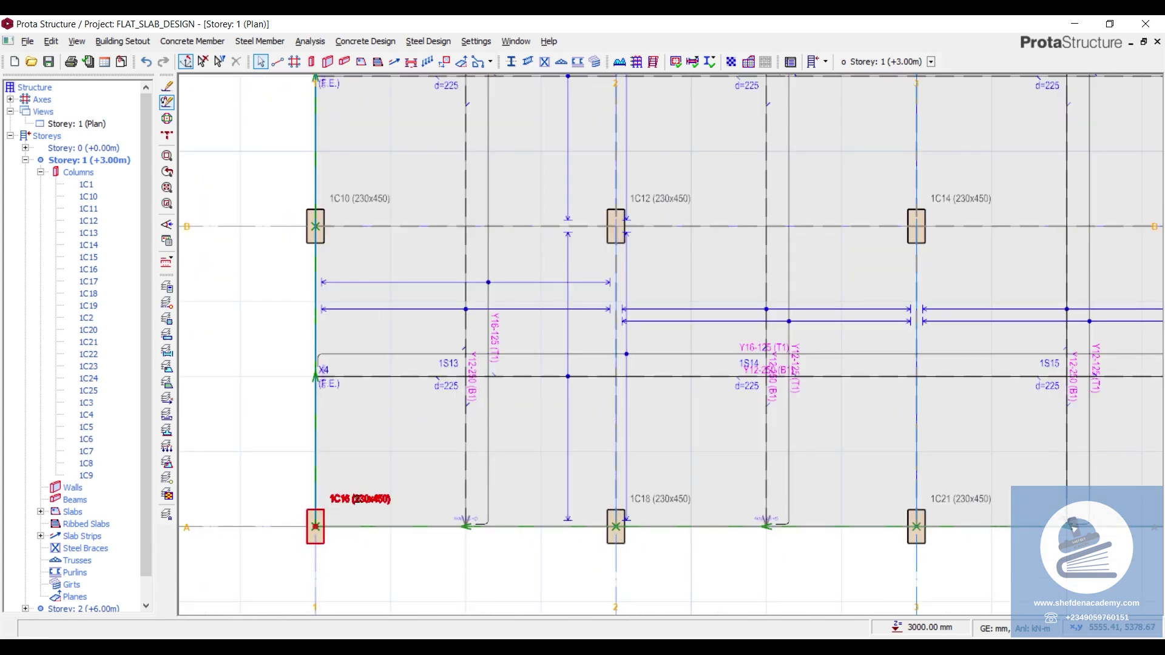
{"action": "mouse_move", "coordinate": [359, 498]}
{"action": "left_click", "coordinate": [316, 526]}
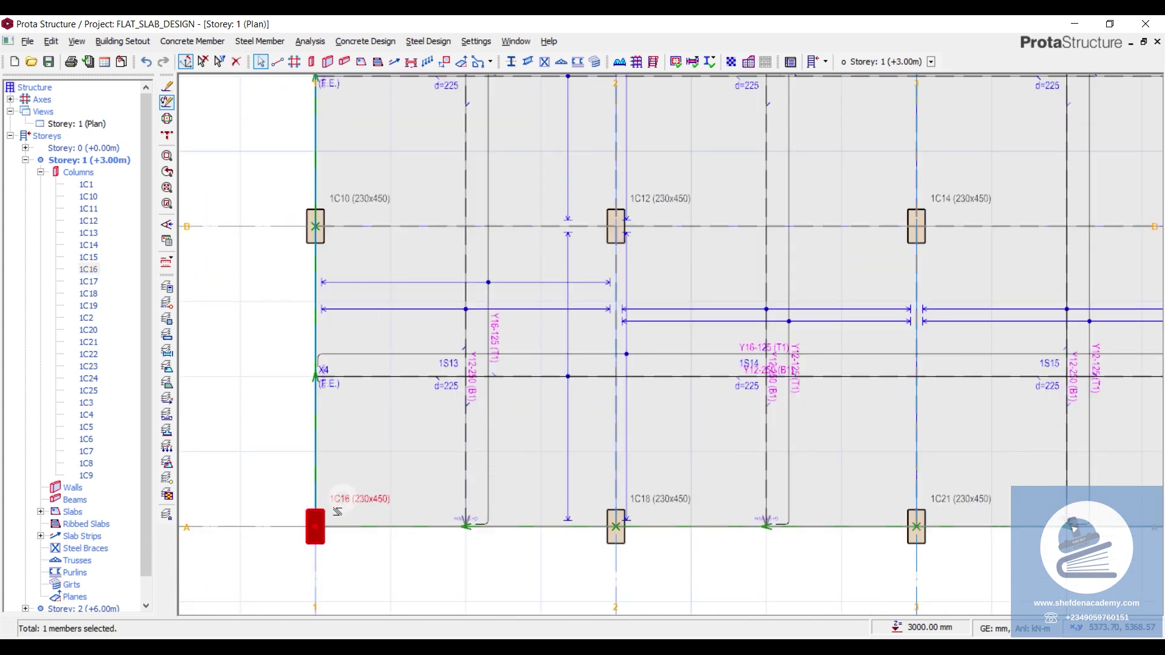
{"action": "scroll", "coordinate": [318, 526], "scroll_direction": "down", "scroll_amount": 3}
{"action": "scroll", "coordinate": [728, 543], "scroll_direction": "up", "scroll_amount": 3}
{"action": "scroll", "coordinate": [712, 502], "scroll_direction": "down", "scroll_amount": 3}
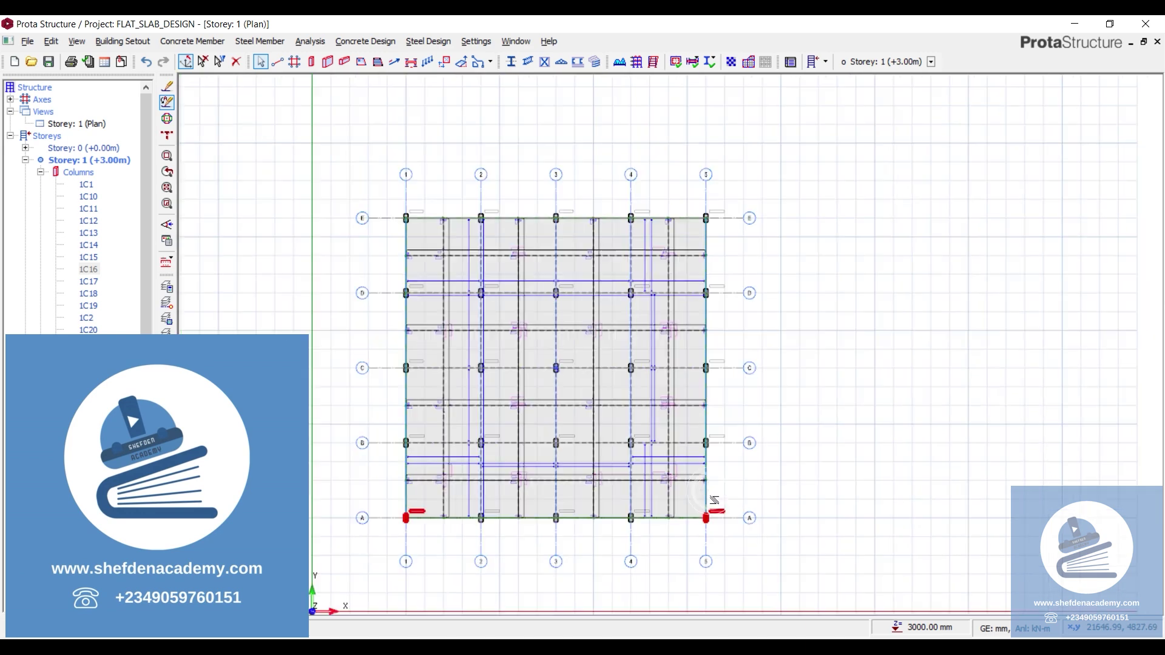
{"action": "scroll", "coordinate": [710, 208], "scroll_direction": "up", "scroll_amount": 3}
{"action": "scroll", "coordinate": [709, 216], "scroll_direction": "up", "scroll_amount": 2}
{"action": "scroll", "coordinate": [728, 234], "scroll_direction": "down", "scroll_amount": 4}
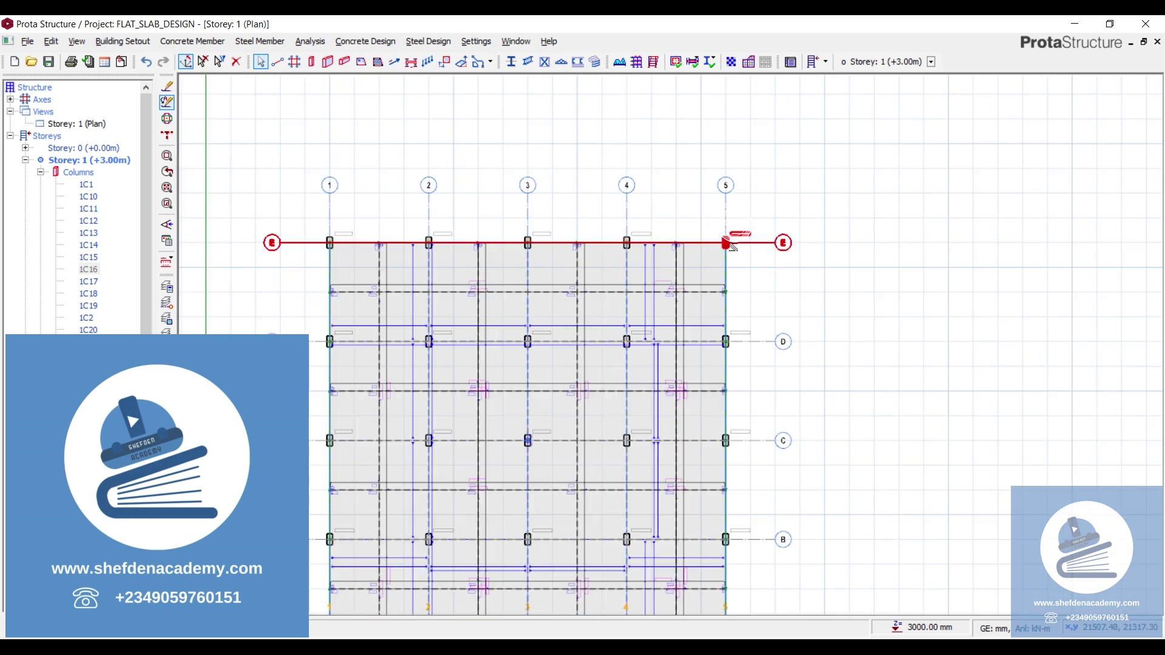
{"action": "scroll", "coordinate": [333, 230], "scroll_direction": "up", "scroll_amount": 4}
{"action": "left_click", "coordinate": [328, 223]}
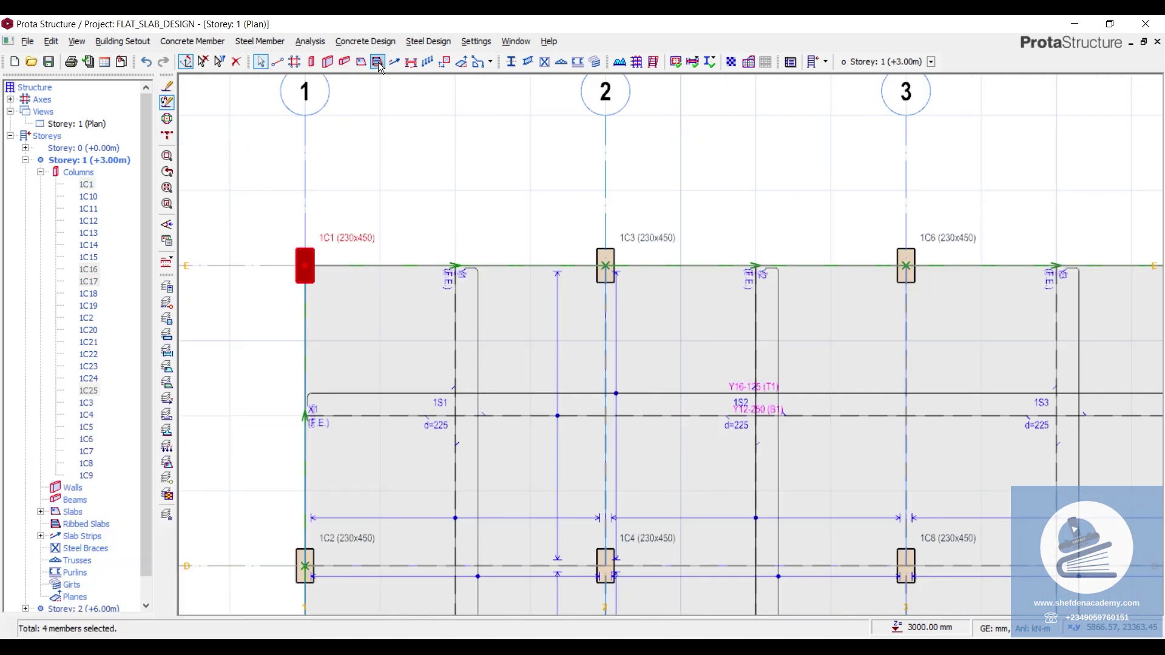
{"action": "left_click", "coordinate": [382, 44]}
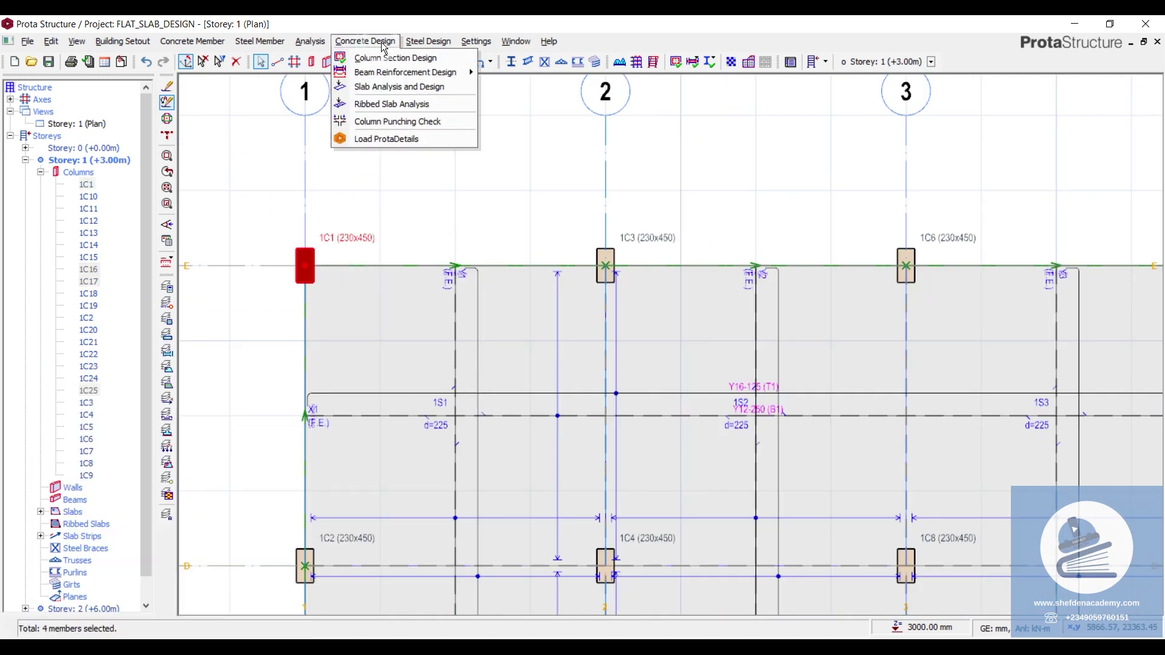
{"action": "left_click", "coordinate": [377, 124]}
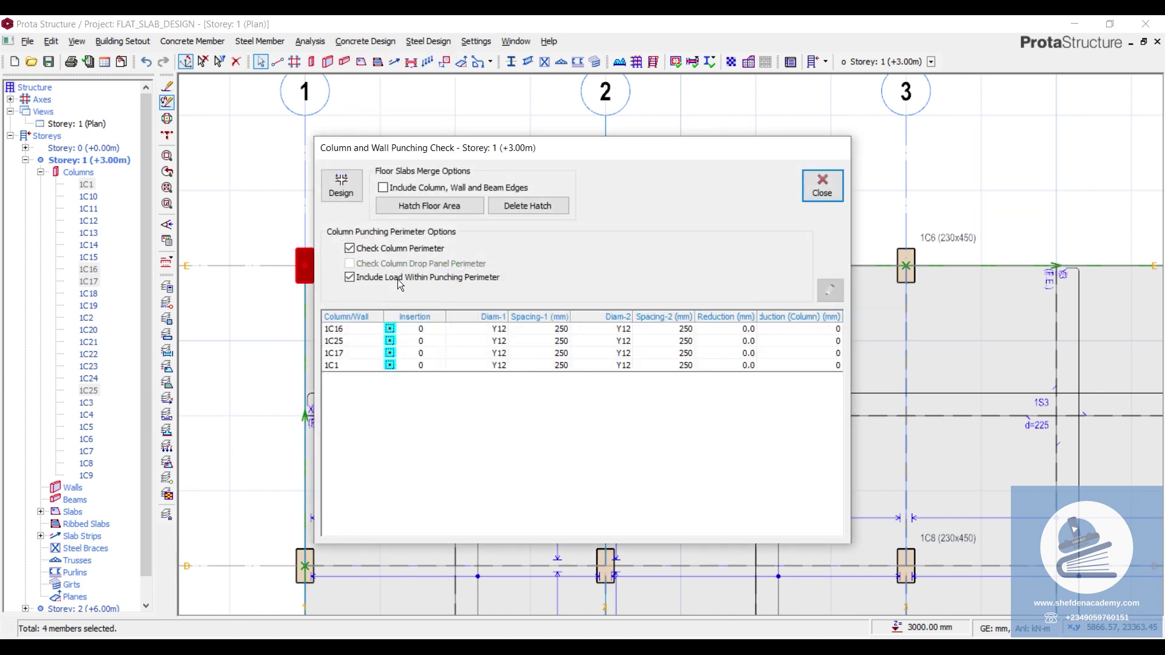
Step: Set the insertion type of columns 1C16, 1C25, 1C17 and 1C1 to 3 Corner Column in the punching check
{"action": "left_click", "coordinate": [421, 325]}
{"action": "left_click", "coordinate": [439, 329]}
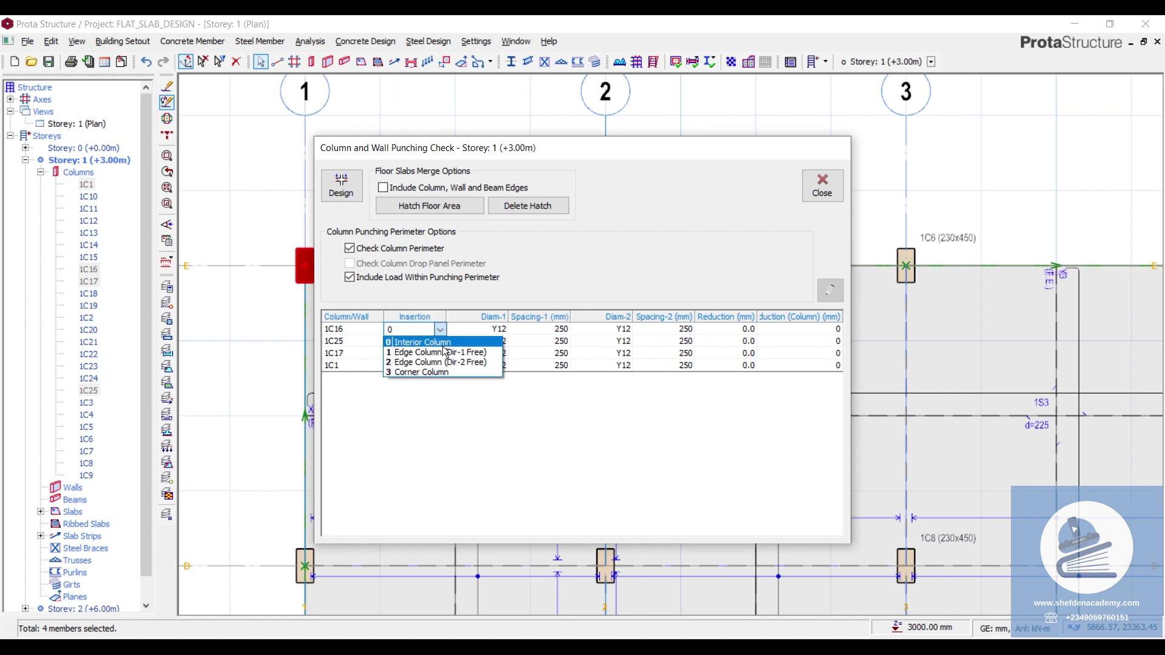
{"action": "left_click", "coordinate": [432, 372]}
{"action": "left_click", "coordinate": [442, 343]}
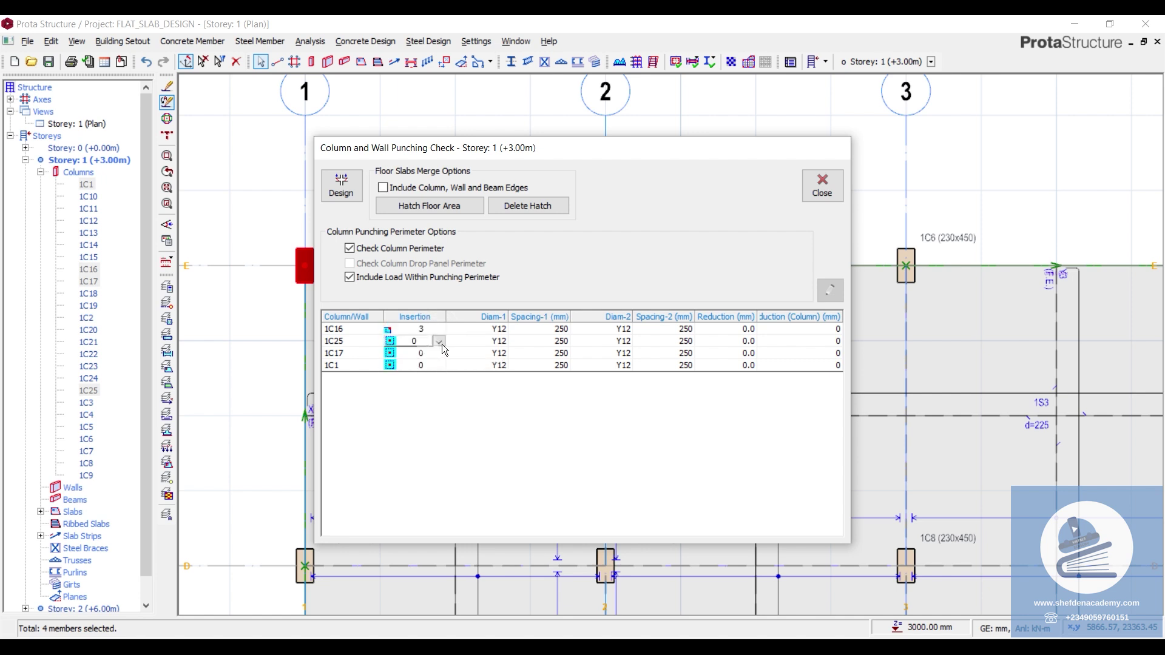
{"action": "left_click", "coordinate": [439, 341]}
{"action": "left_click", "coordinate": [430, 384]}
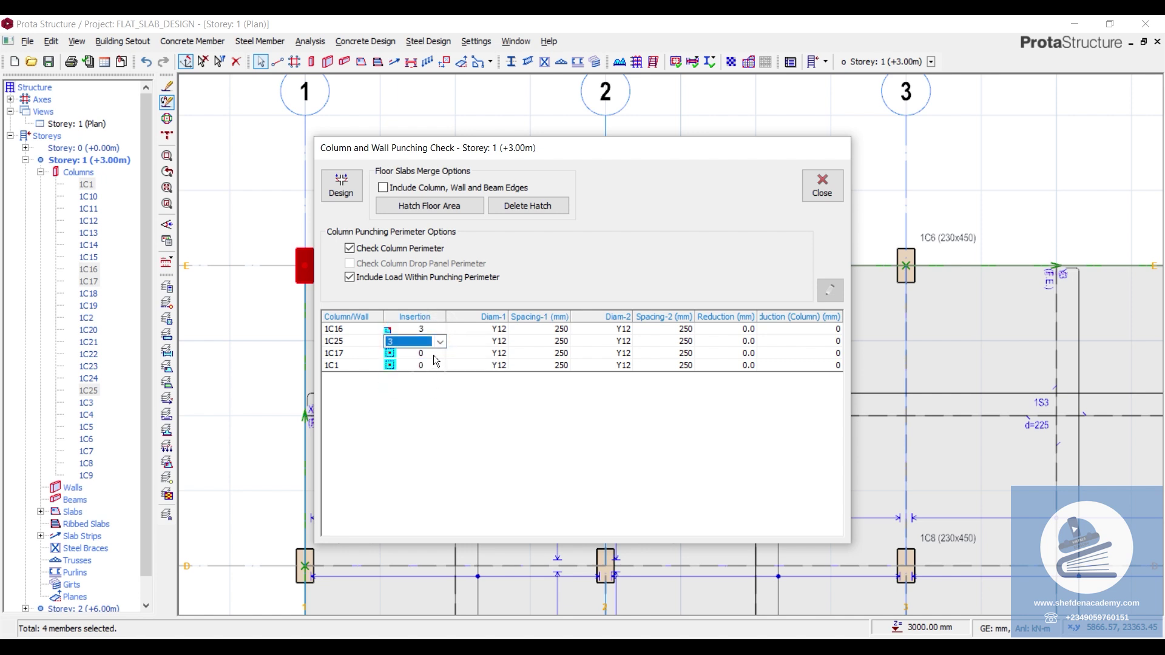
{"action": "left_click", "coordinate": [437, 355]}
{"action": "left_click", "coordinate": [441, 353]}
{"action": "left_click", "coordinate": [421, 393]}
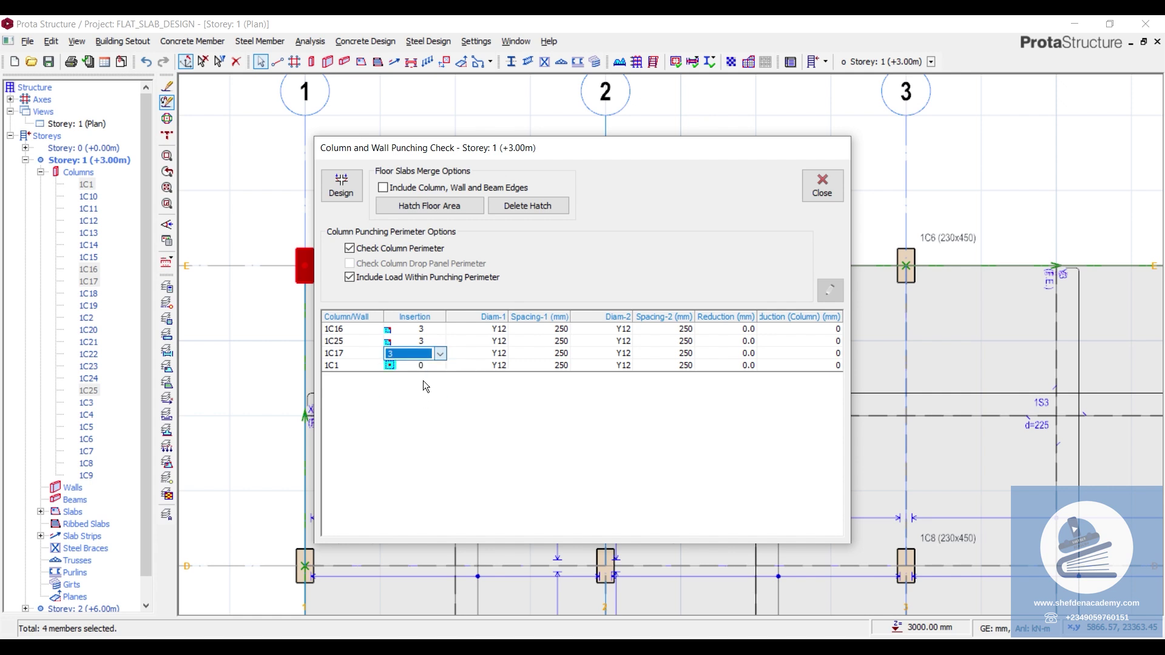
{"action": "left_click", "coordinate": [430, 363]}
{"action": "left_click", "coordinate": [440, 366]}
{"action": "left_click", "coordinate": [414, 409]}
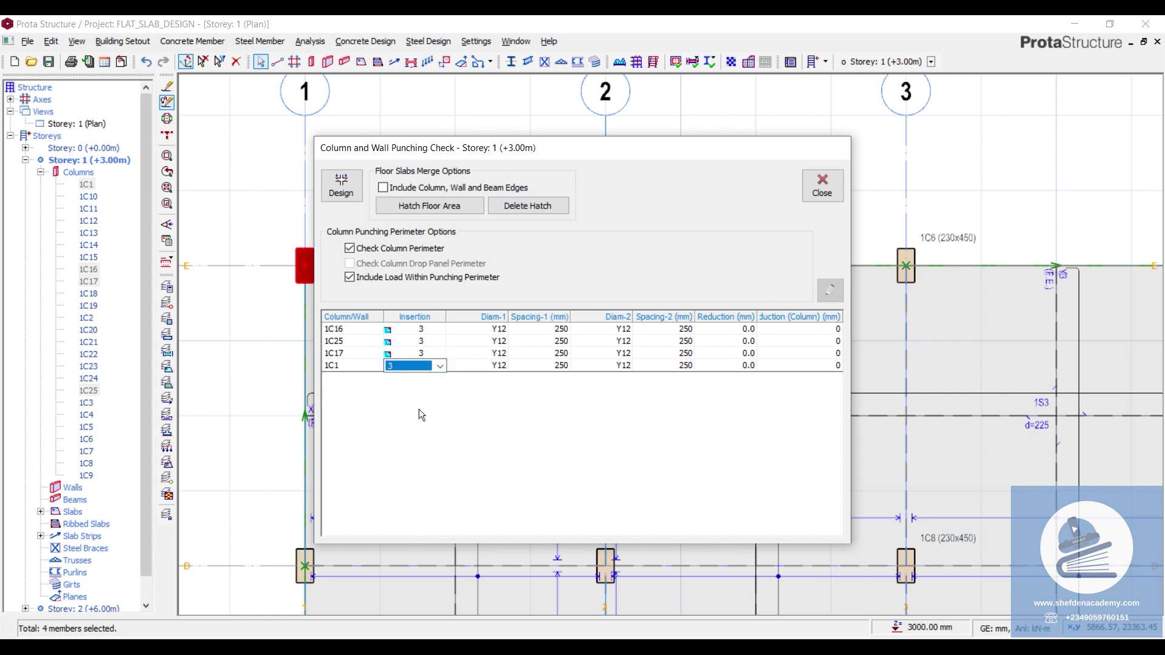
Step: Include column, wall and beam edges in the floor slab merge and hatch the floor area, keeping the plan in view
{"action": "left_click", "coordinate": [382, 187]}
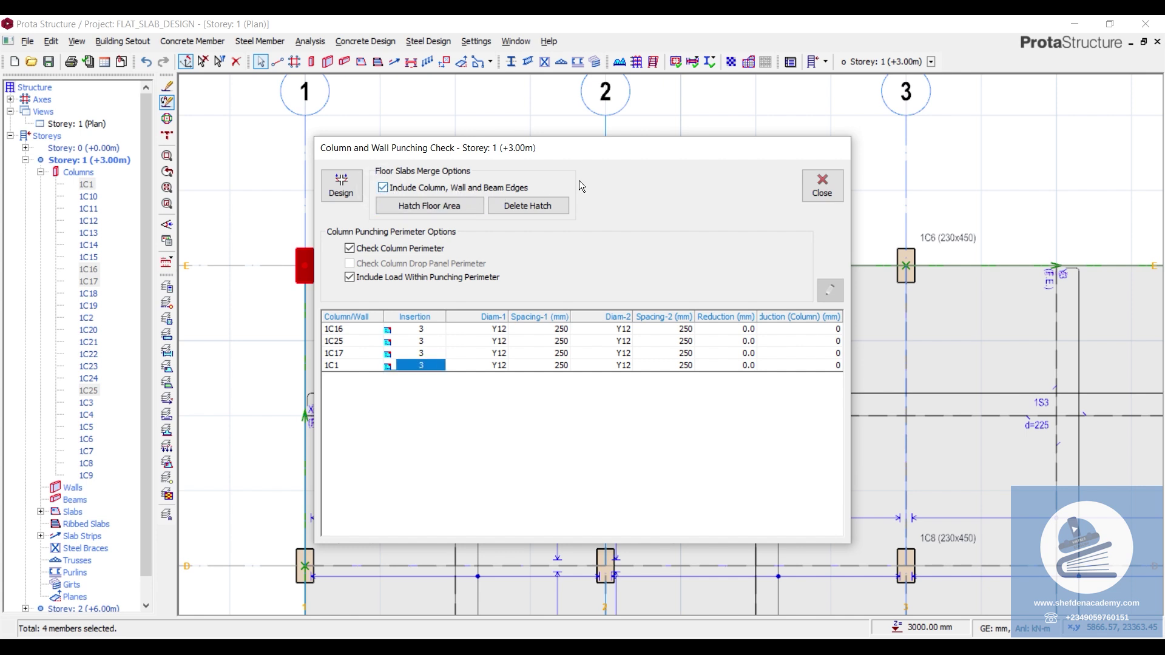
{"action": "left_click_drag", "start_coordinate": [644, 137], "coordinate": [866, 94]}
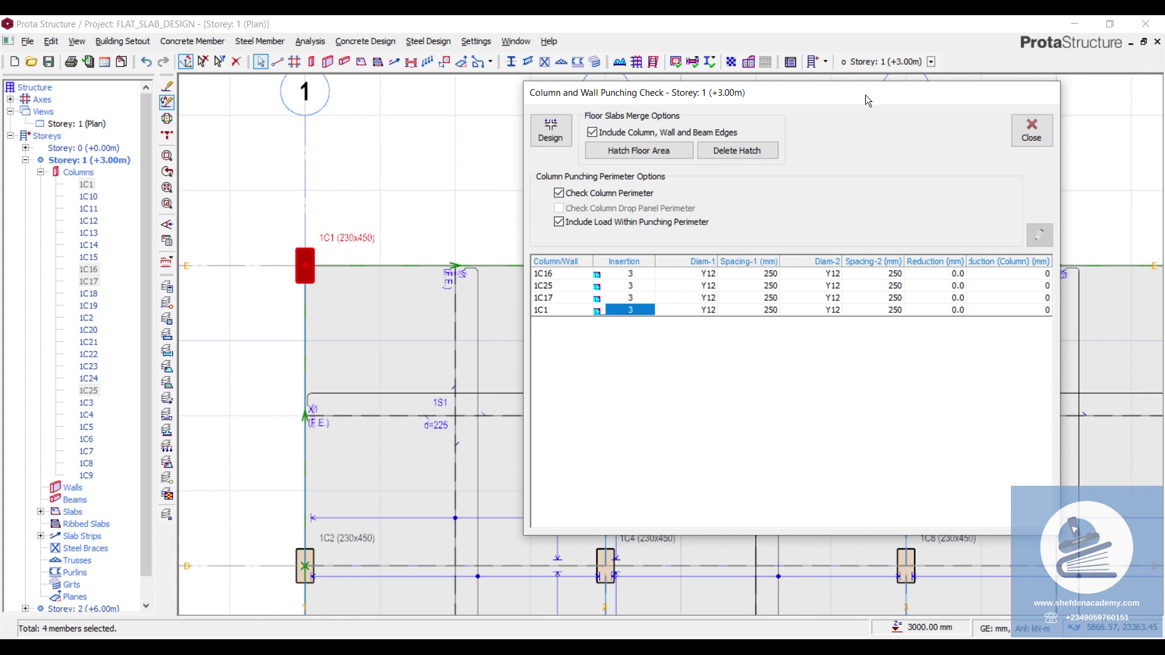
{"action": "left_click", "coordinate": [636, 151]}
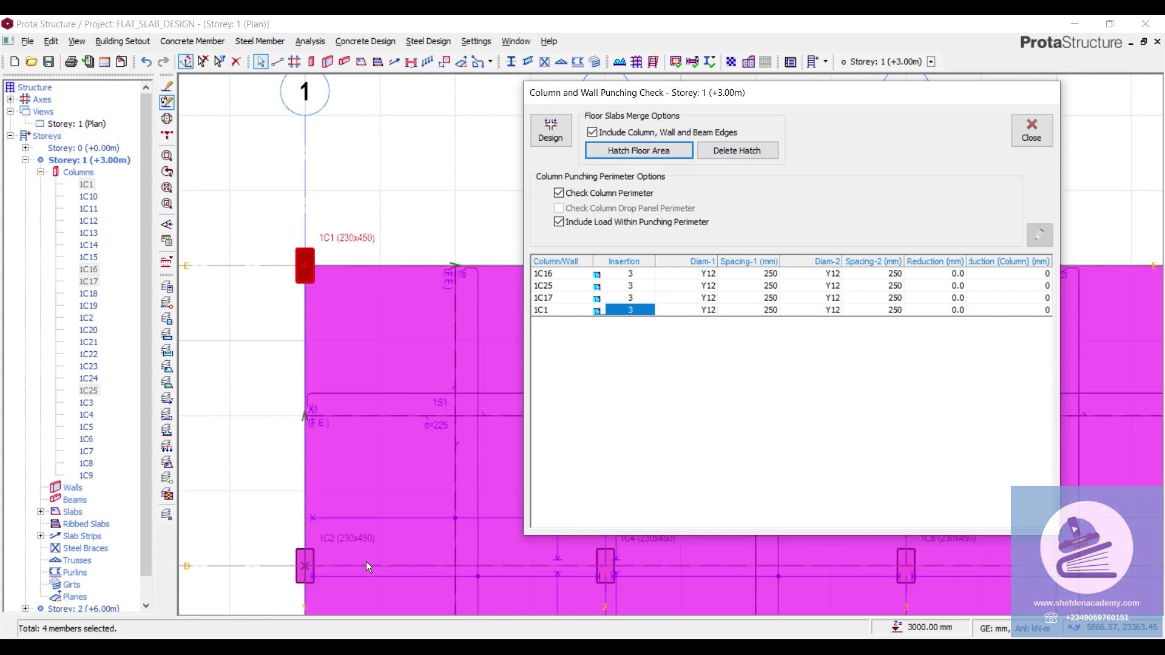
{"action": "left_click_drag", "start_coordinate": [889, 99], "coordinate": [847, 474]}
{"action": "left_click_drag", "start_coordinate": [774, 479], "coordinate": [720, 131]}
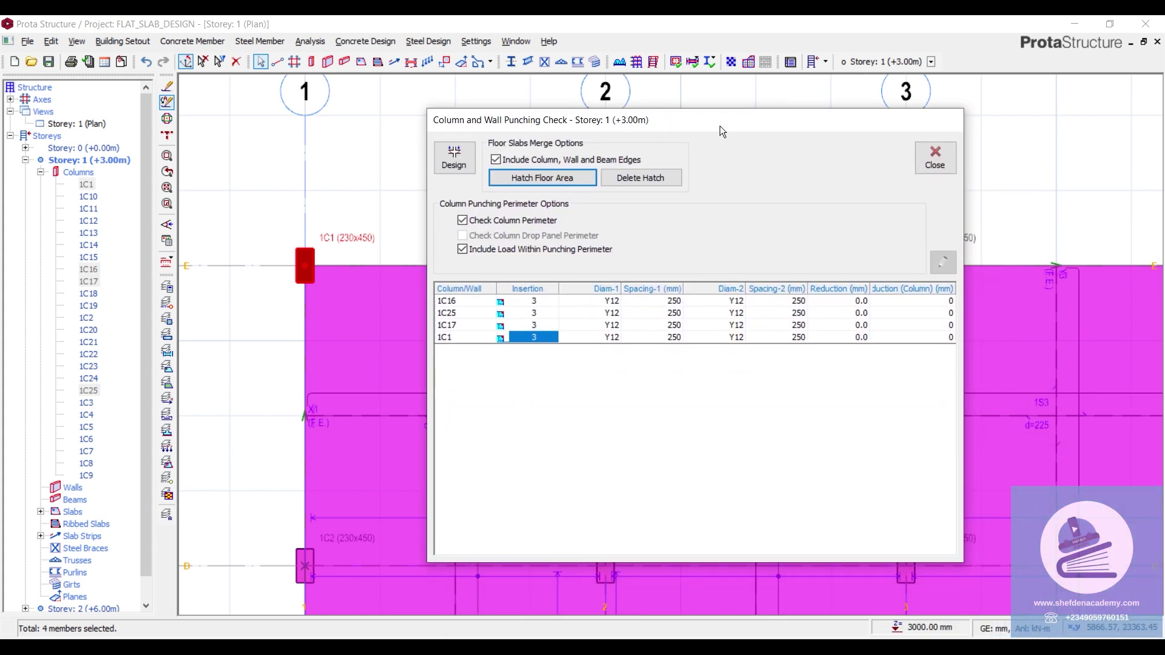
Step: Run the punching design for the four corner columns and maximize the Storey Punching Checks report
{"action": "left_click", "coordinate": [461, 166]}
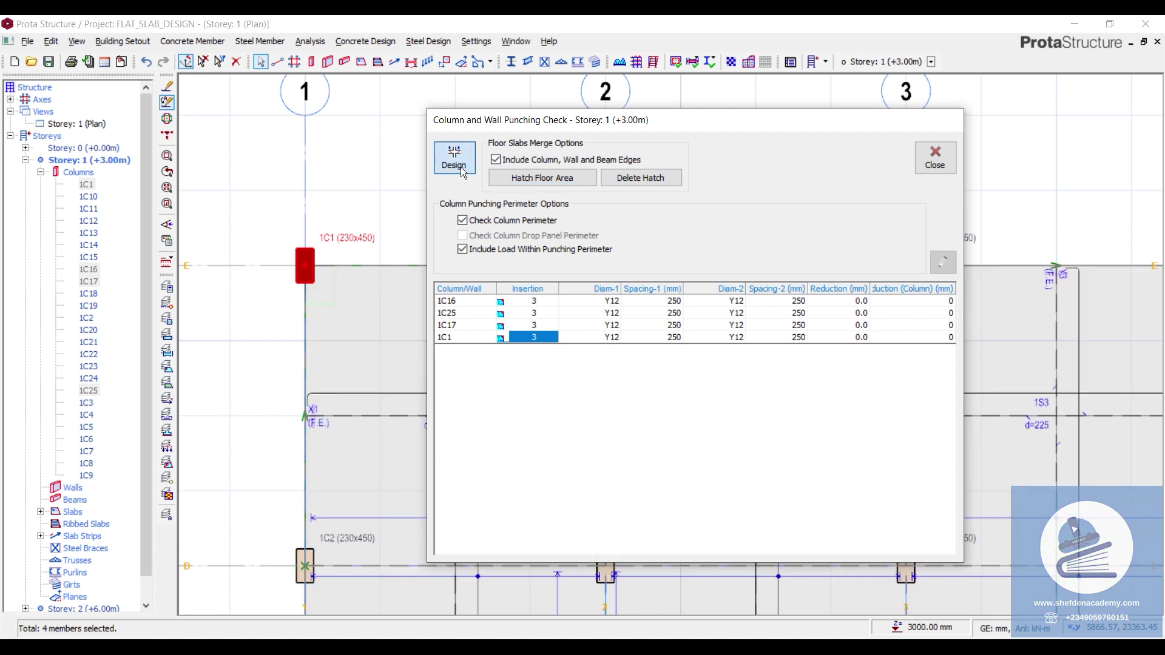
{"action": "left_click", "coordinate": [594, 307]}
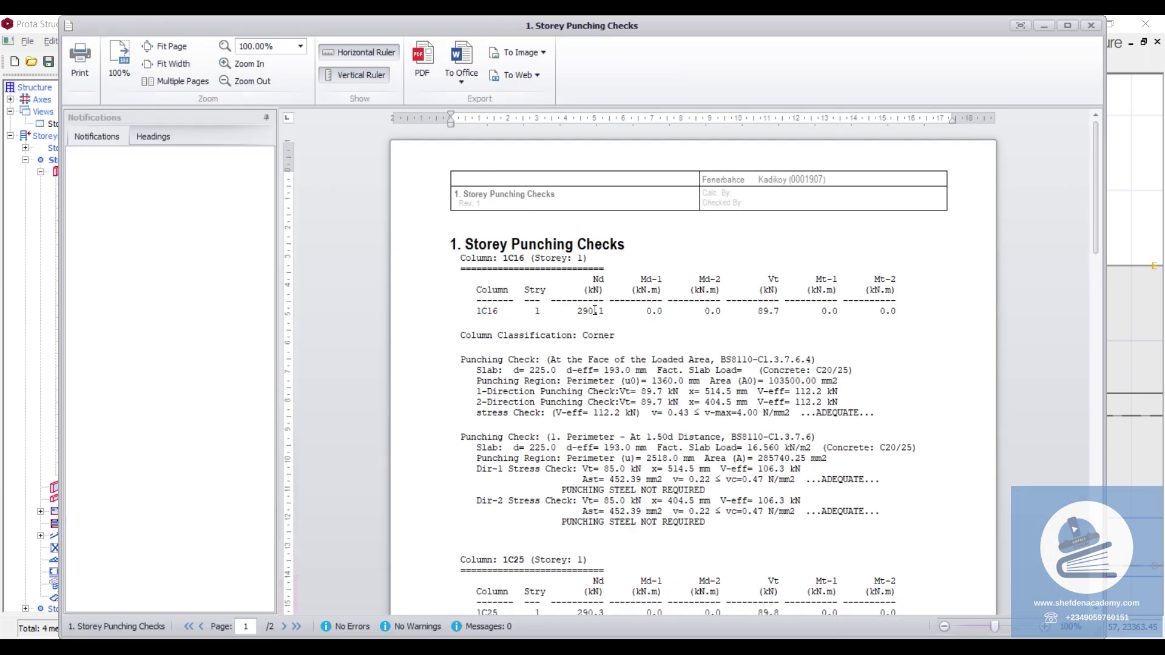
{"action": "left_click", "coordinate": [1067, 28]}
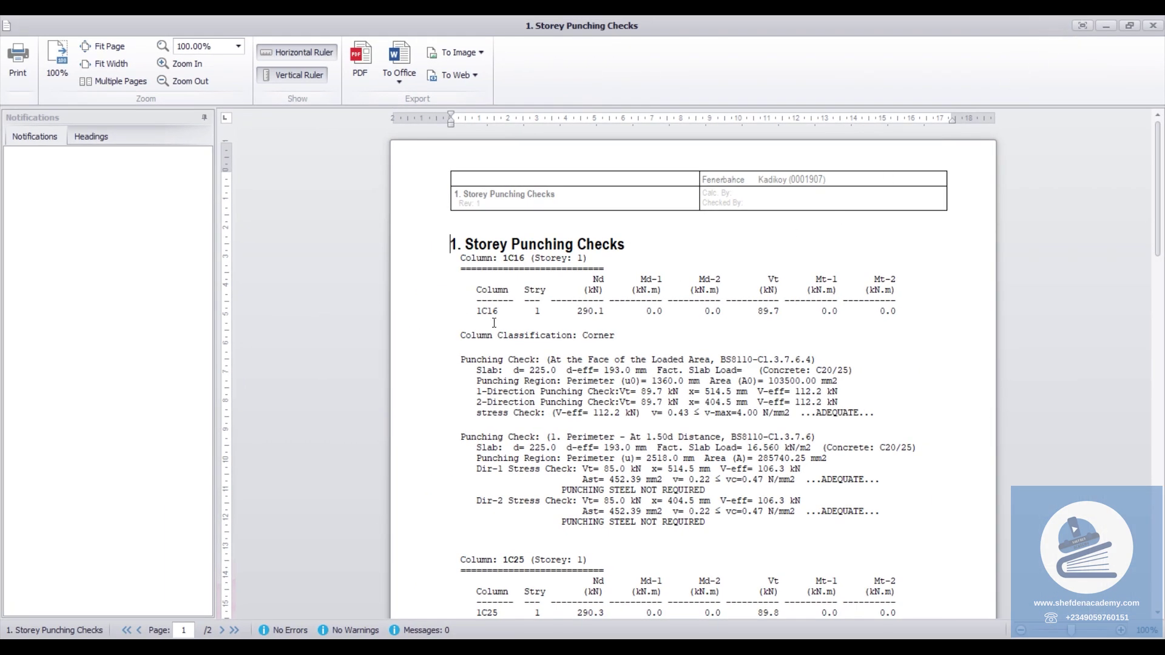
Step: Examine the punching results for column 1C16, covering loads, both directions, the loaded-area face check and the first perimeter at 1.50d
{"action": "left_click_drag", "start_coordinate": [465, 311], "coordinate": [498, 311]}
{"action": "left_click_drag", "start_coordinate": [572, 311], "coordinate": [608, 313]}
{"action": "left_click_drag", "start_coordinate": [757, 311], "coordinate": [784, 315]}
{"action": "left_click_drag", "start_coordinate": [467, 409], "coordinate": [857, 413]}
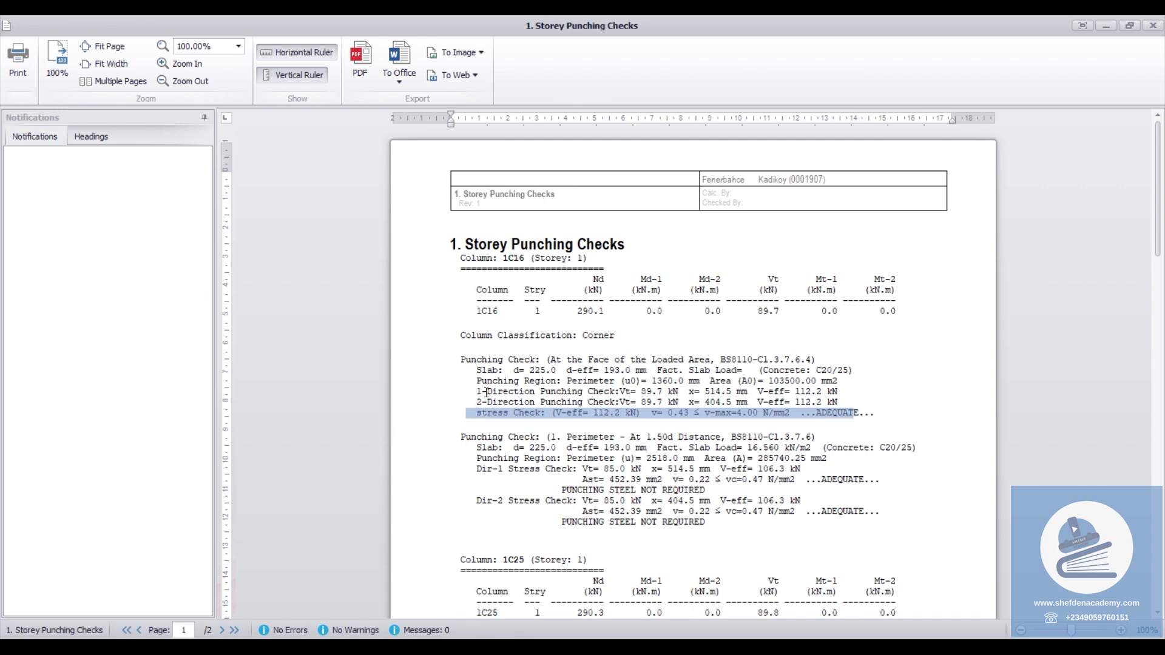
{"action": "left_click_drag", "start_coordinate": [482, 391], "coordinate": [632, 392]}
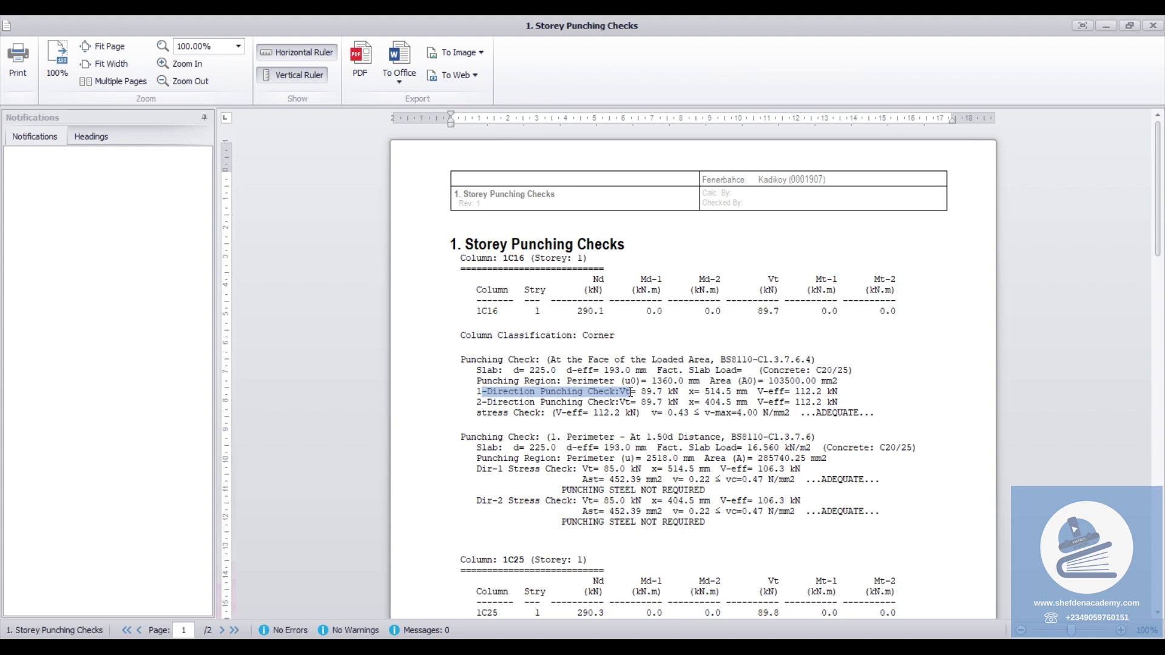
{"action": "left_click_drag", "start_coordinate": [486, 403], "coordinate": [563, 405]}
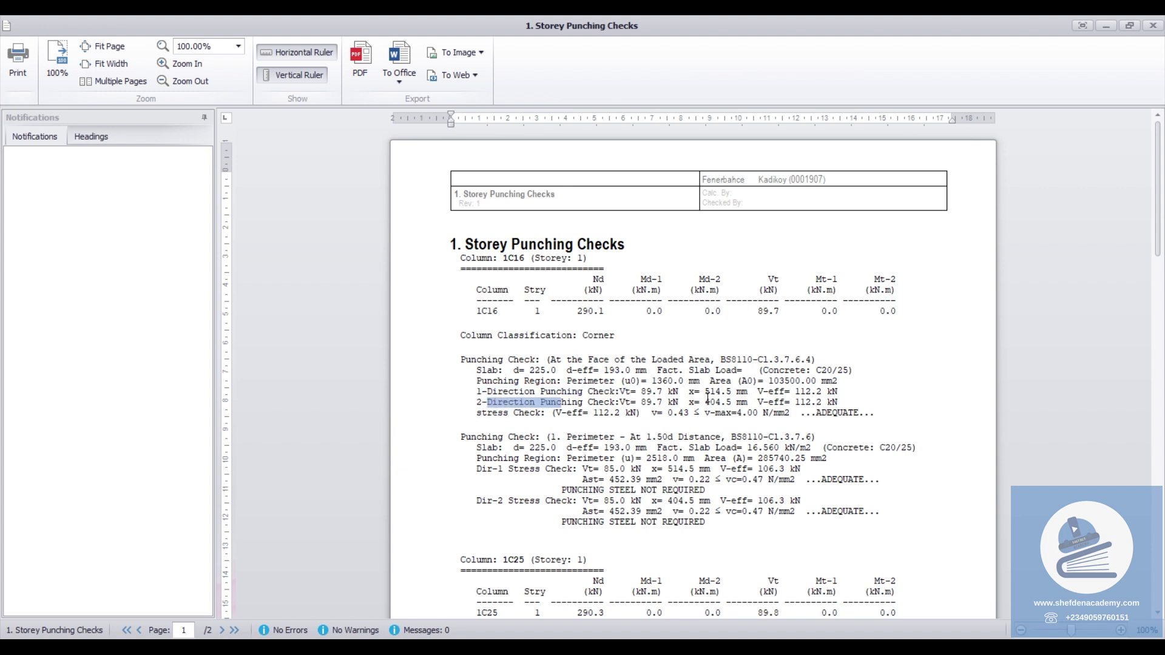
{"action": "double_click", "coordinate": [705, 392]}
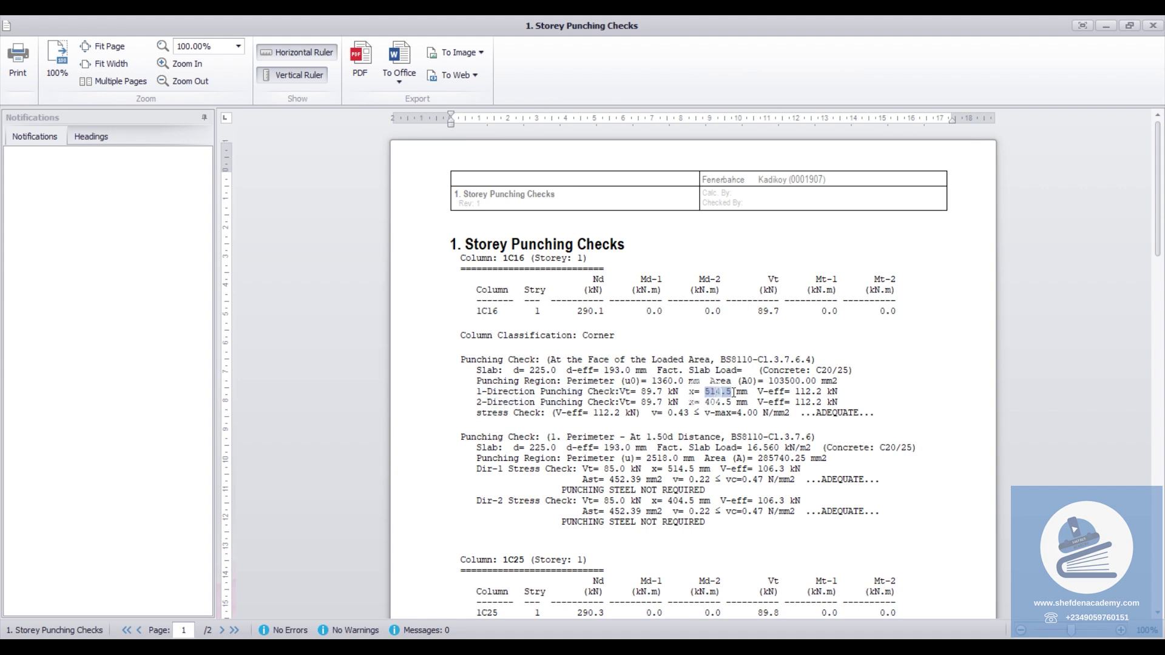
{"action": "double_click", "coordinate": [797, 391]}
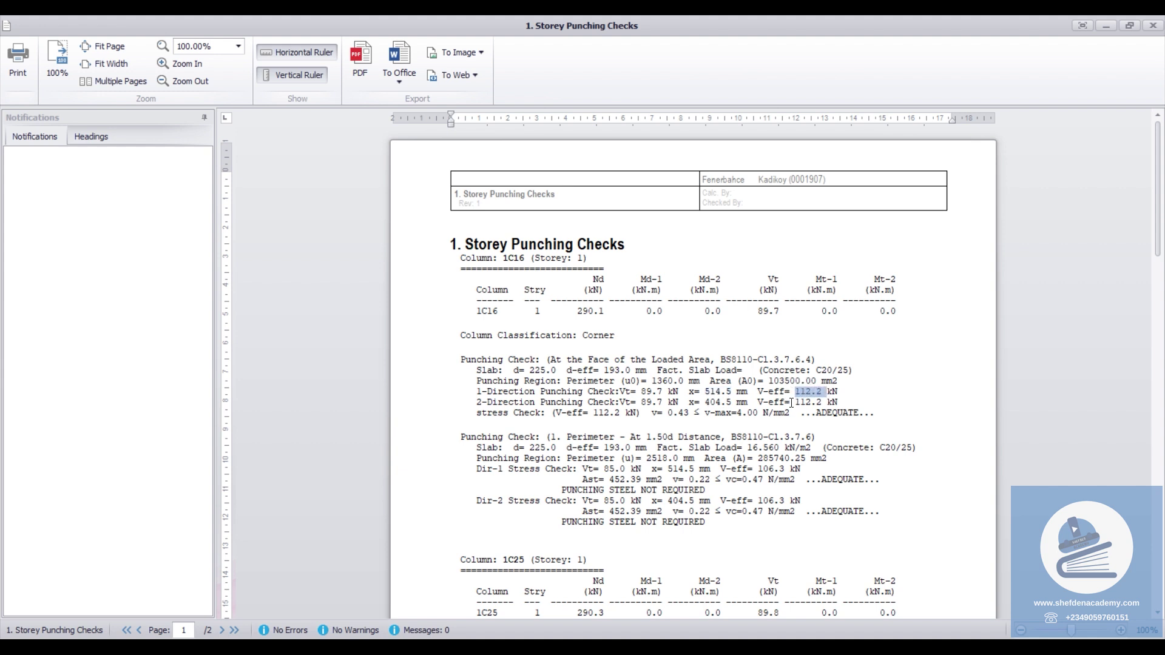
{"action": "double_click", "coordinate": [806, 405]}
{"action": "left_click_drag", "start_coordinate": [725, 414], "coordinate": [781, 395]}
{"action": "left_click", "coordinate": [785, 396]}
{"action": "left_click_drag", "start_coordinate": [555, 362], "coordinate": [762, 362]}
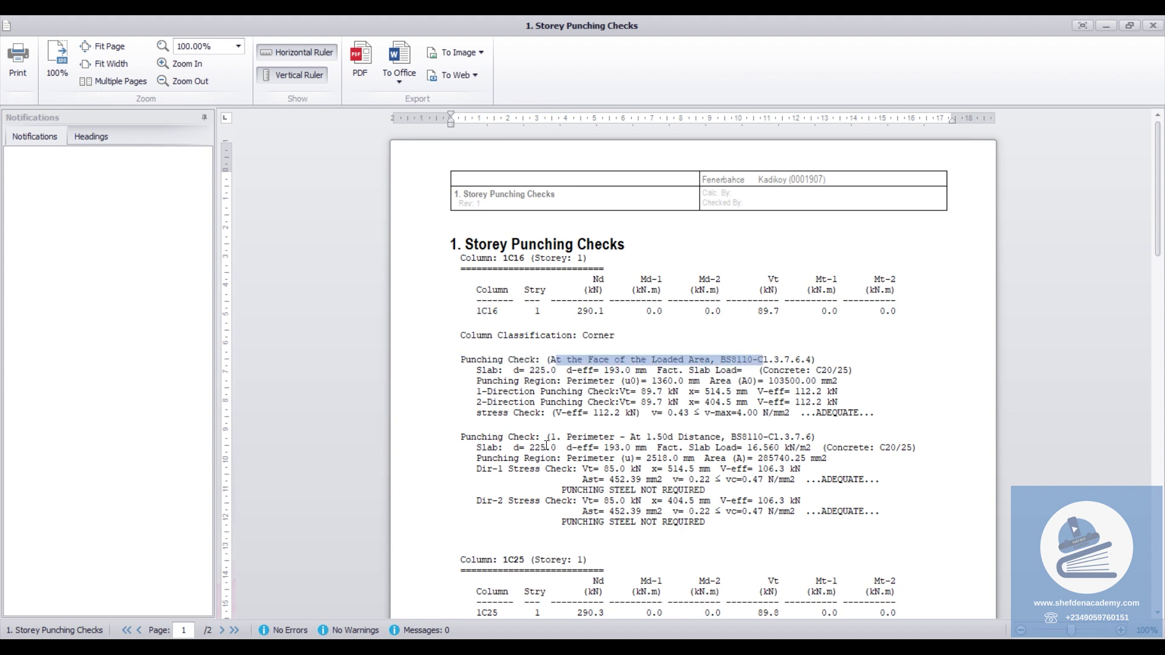
{"action": "left_click_drag", "start_coordinate": [546, 439], "coordinate": [706, 441]}
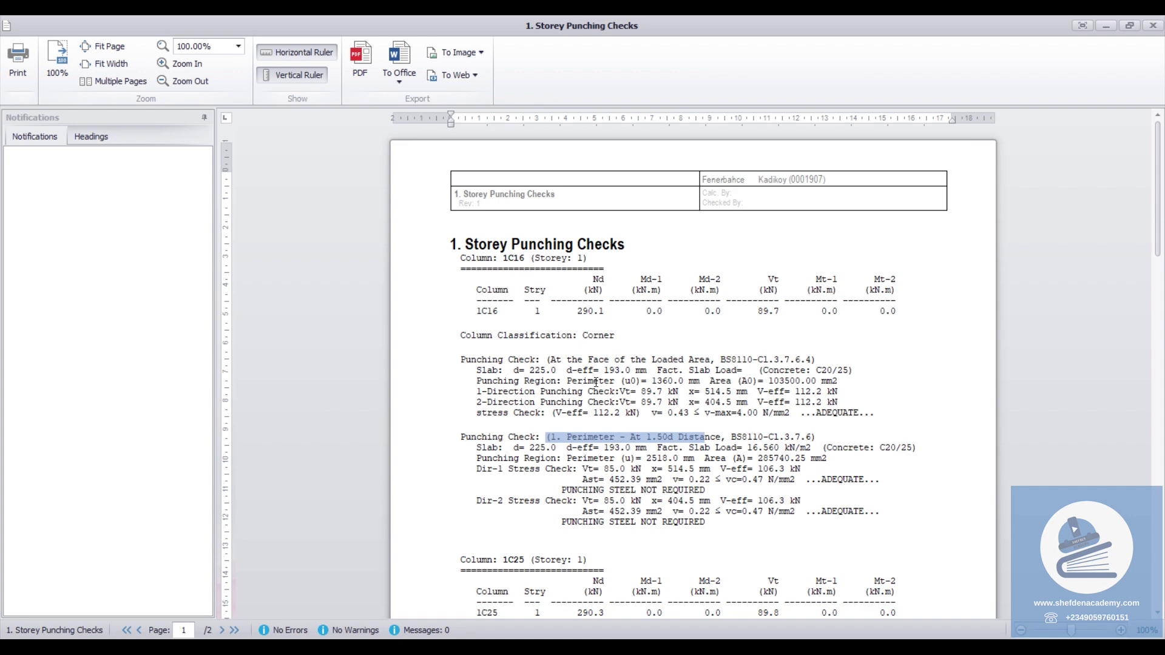
Step: Examine the stress checks and punching steel requirements for columns 1C25, 1C17 and 1C1 in the report
{"action": "scroll", "coordinate": [595, 382], "scroll_direction": "down", "scroll_amount": 3}
{"action": "left_click_drag", "start_coordinate": [472, 375], "coordinate": [452, 376]}
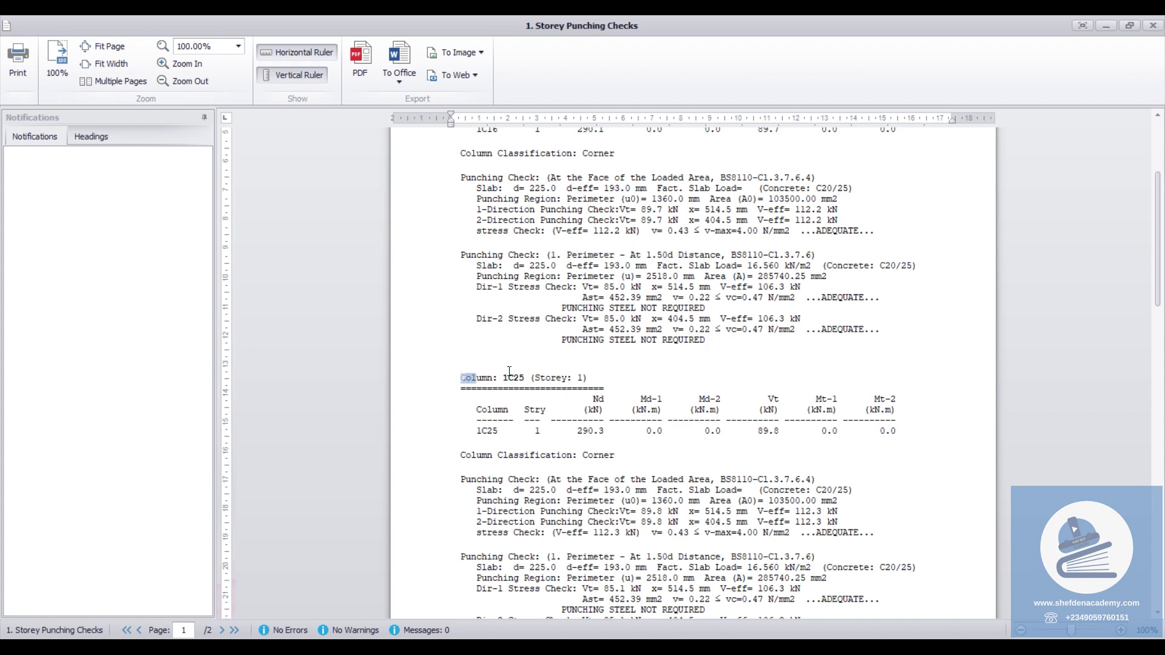
{"action": "scroll", "coordinate": [708, 395], "scroll_direction": "down", "scroll_amount": 3}
{"action": "left_click_drag", "start_coordinate": [804, 350], "coordinate": [450, 350]}
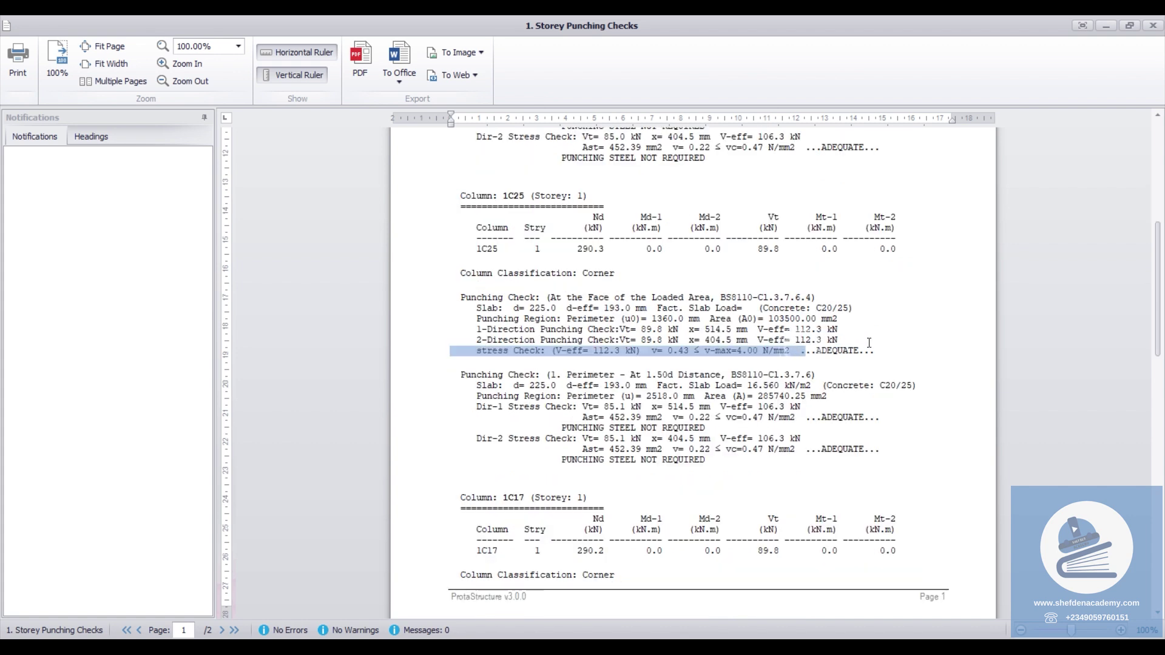
{"action": "left_click_drag", "start_coordinate": [810, 422], "coordinate": [738, 464]}
{"action": "left_click", "coordinate": [737, 464]}
{"action": "scroll", "coordinate": [519, 239], "scroll_direction": "down", "scroll_amount": 9}
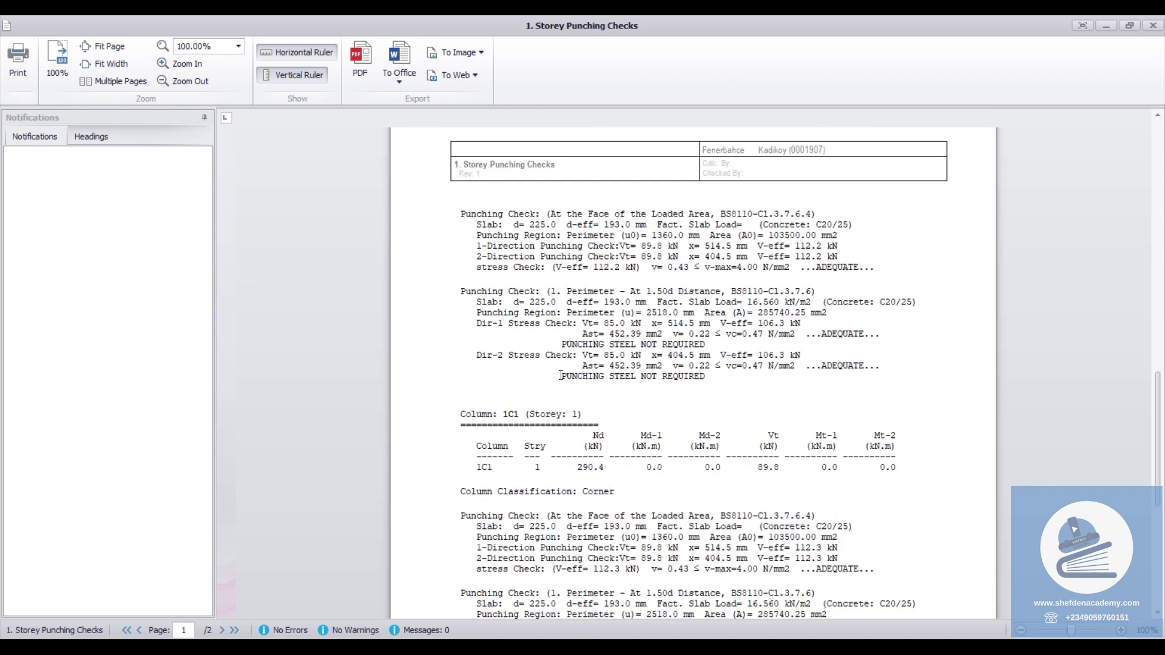
{"action": "left_click_drag", "start_coordinate": [561, 375], "coordinate": [705, 376]}
{"action": "mouse_move", "coordinate": [791, 324]}
{"action": "left_mouse_down"}
{"action": "mouse_move", "coordinate": [788, 364]}
{"action": "mouse_move", "coordinate": [807, 329]}
{"action": "mouse_move", "coordinate": [796, 326]}
{"action": "left_mouse_up"}
{"action": "scroll", "coordinate": [527, 381], "scroll_direction": "down", "scroll_amount": 3}
{"action": "left_click_drag", "start_coordinate": [786, 397], "coordinate": [708, 464]}
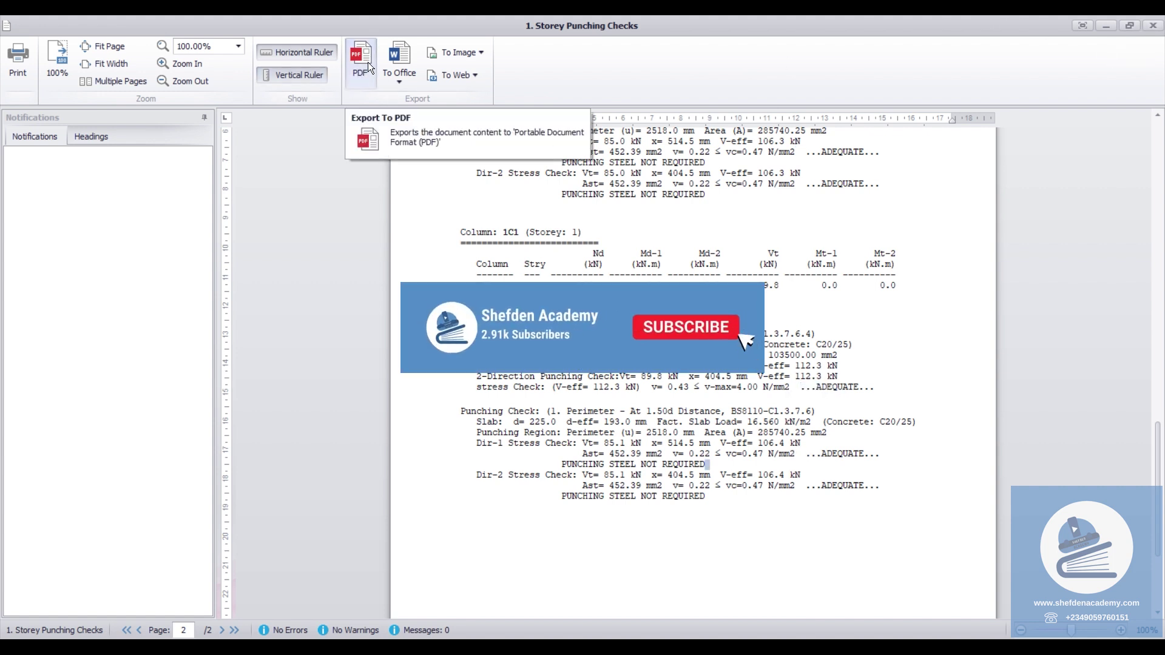
Step: View the report's Word and PDF export options without saving, and close the report and the punching check
{"action": "left_click", "coordinate": [400, 78]}
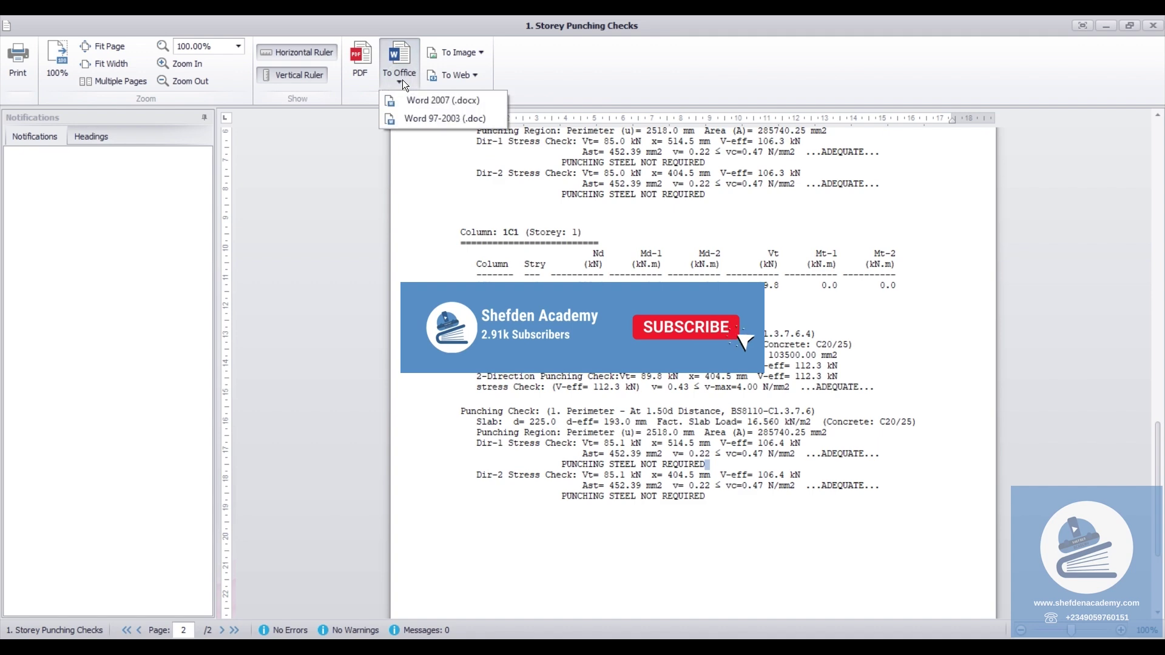
{"action": "left_click", "coordinate": [360, 59]}
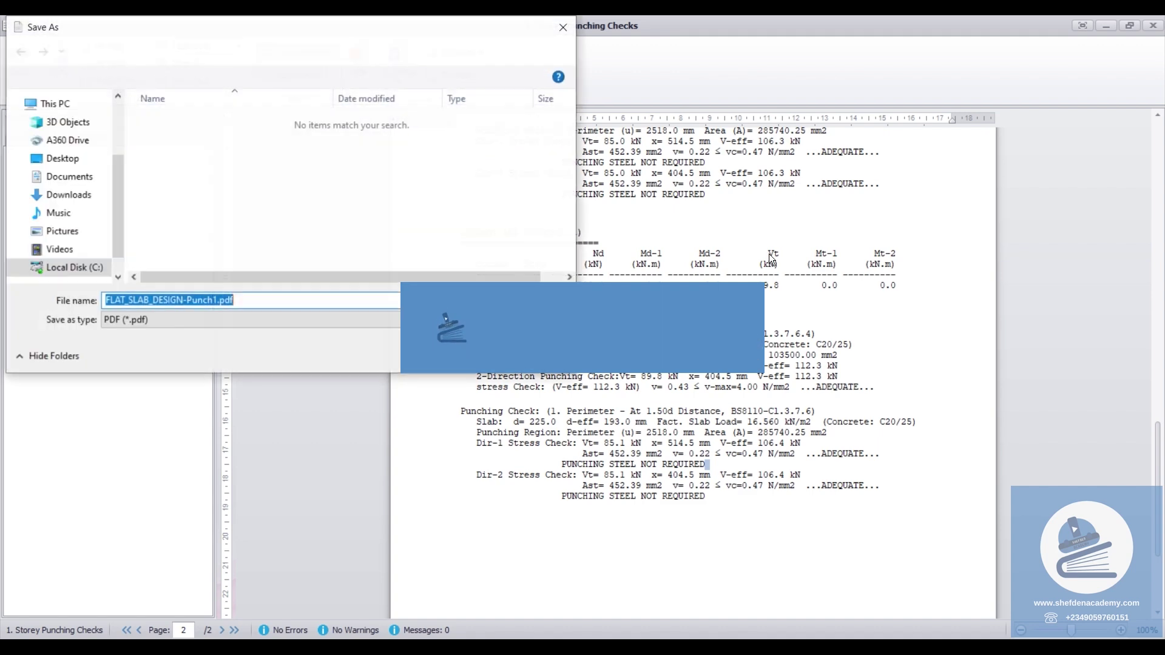
{"action": "left_click", "coordinate": [563, 27]}
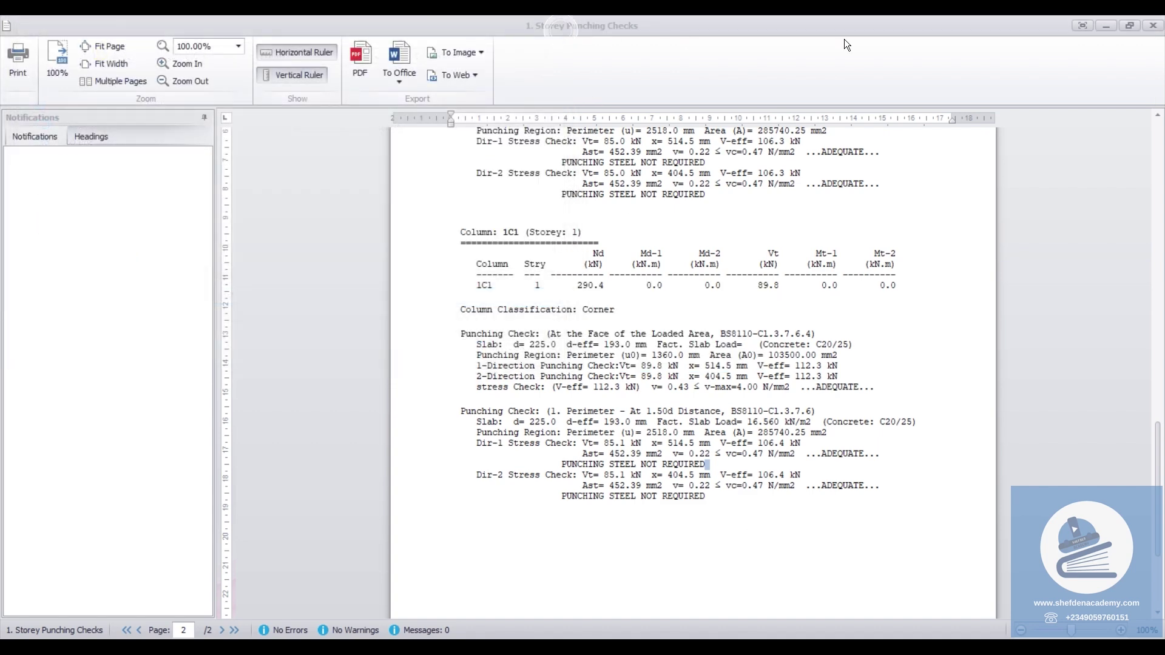
{"action": "left_click", "coordinate": [1152, 26]}
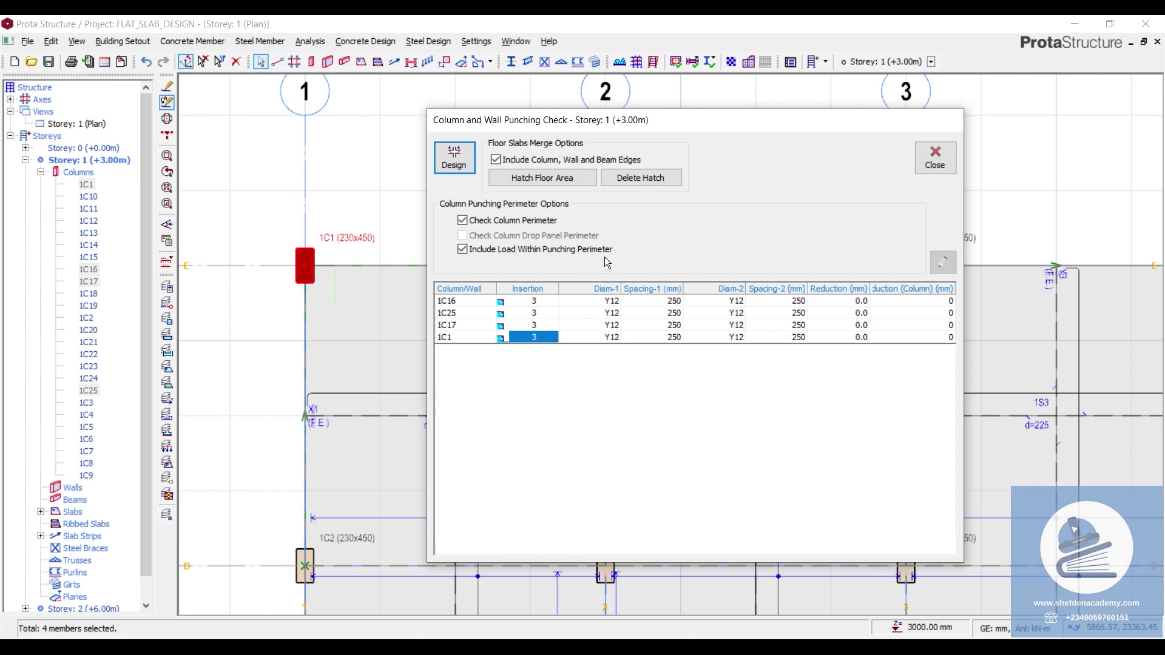
{"action": "left_click", "coordinate": [934, 157]}
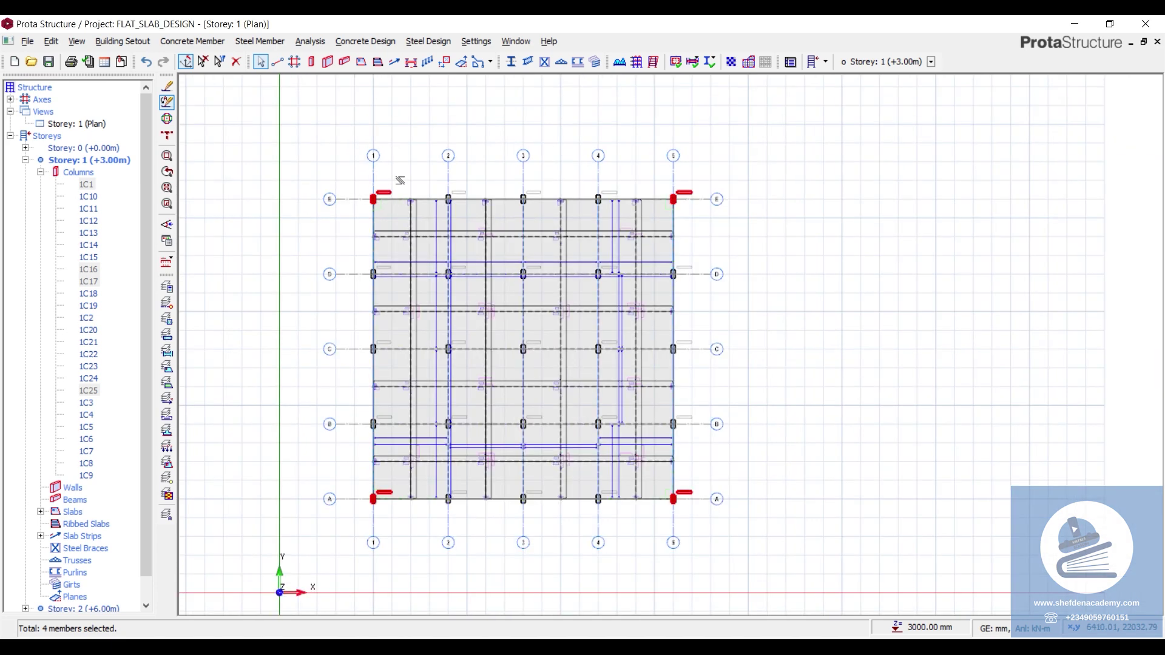
Step: Select the edge columns 1C18, 1C21 and 1C23 along grid line A in place of the corner columns
{"action": "scroll", "coordinate": [449, 524], "scroll_direction": "up", "scroll_amount": 3}
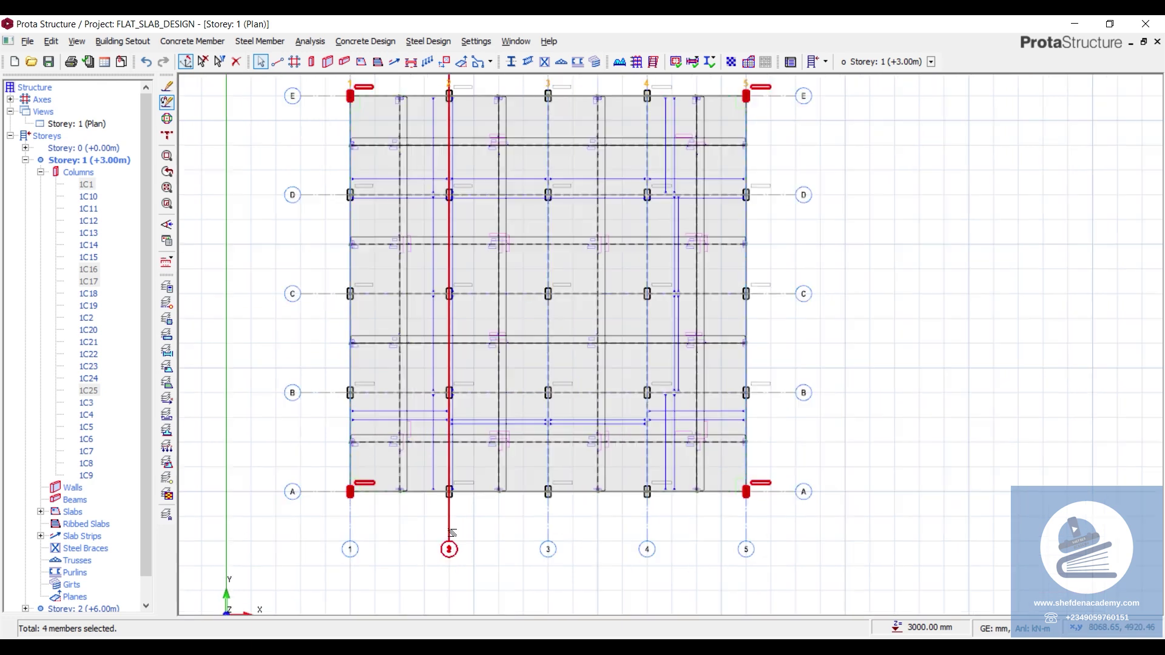
{"action": "scroll", "coordinate": [453, 503], "scroll_direction": "down", "scroll_amount": 2}
{"action": "scroll", "coordinate": [468, 489], "scroll_direction": "up", "scroll_amount": 4}
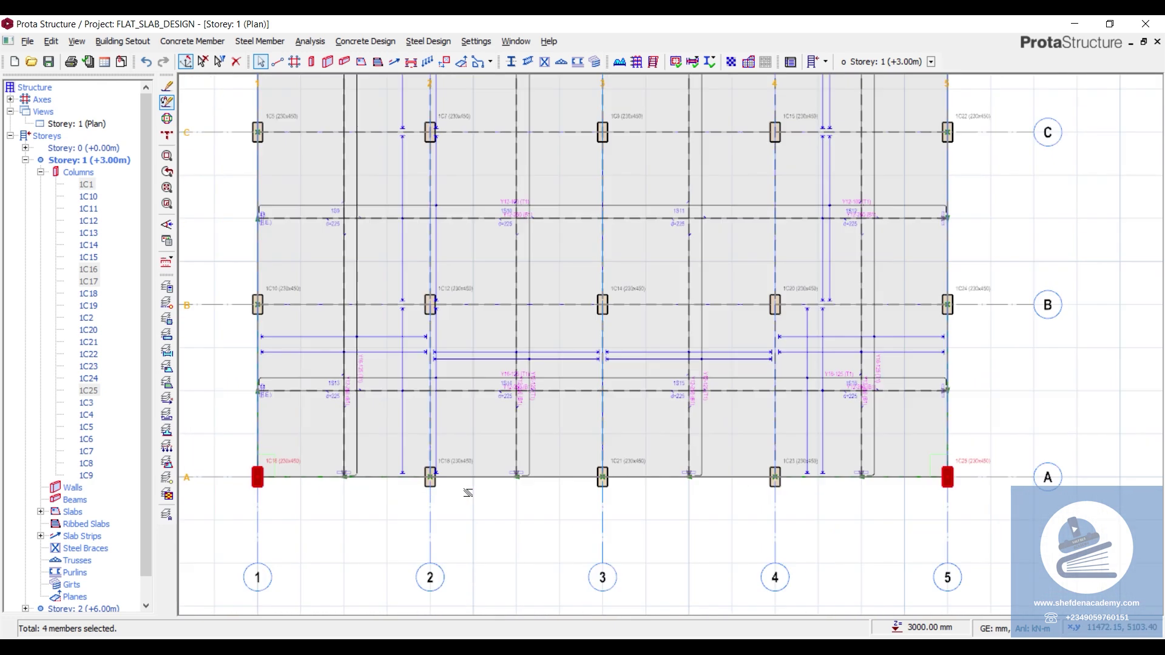
{"action": "left_click", "coordinate": [406, 470]}
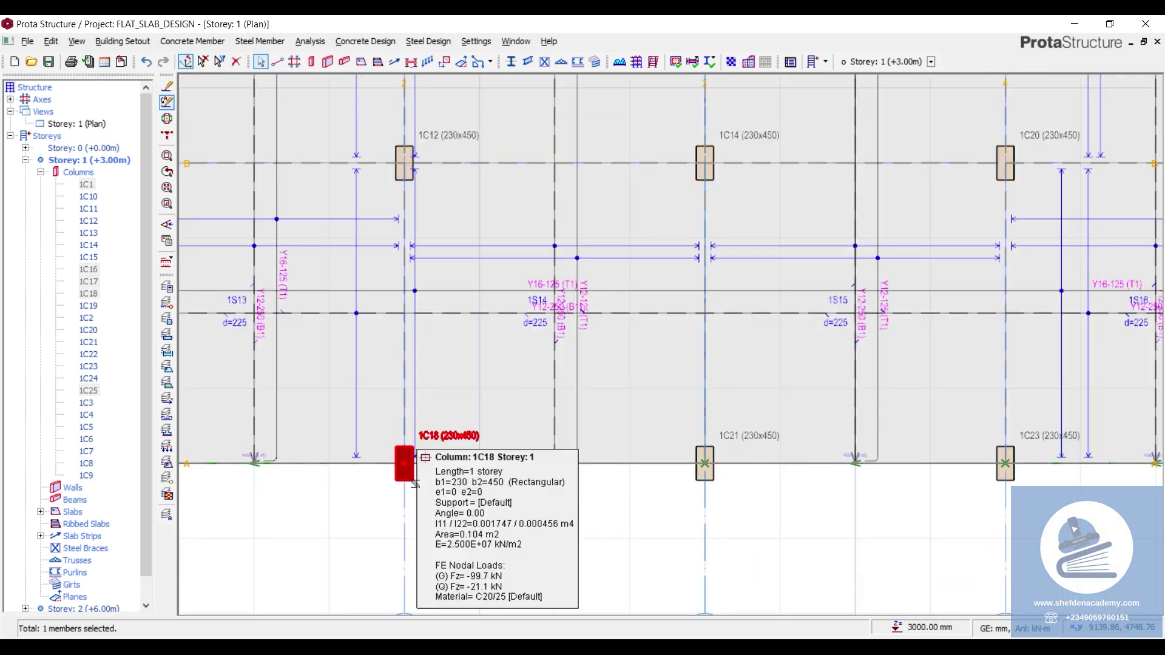
{"action": "left_click", "coordinate": [704, 464]}
{"action": "scroll", "coordinate": [715, 480], "scroll_direction": "down", "scroll_amount": 2}
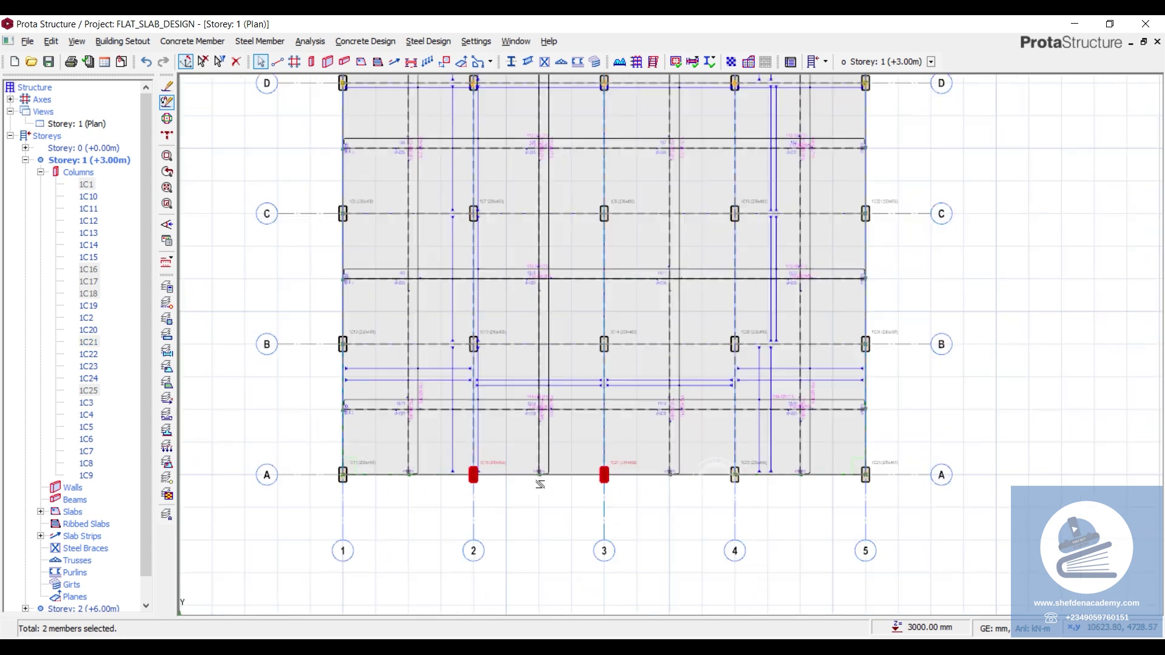
{"action": "scroll", "coordinate": [712, 488], "scroll_direction": "up", "scroll_amount": 3}
{"action": "left_click", "coordinate": [788, 468]}
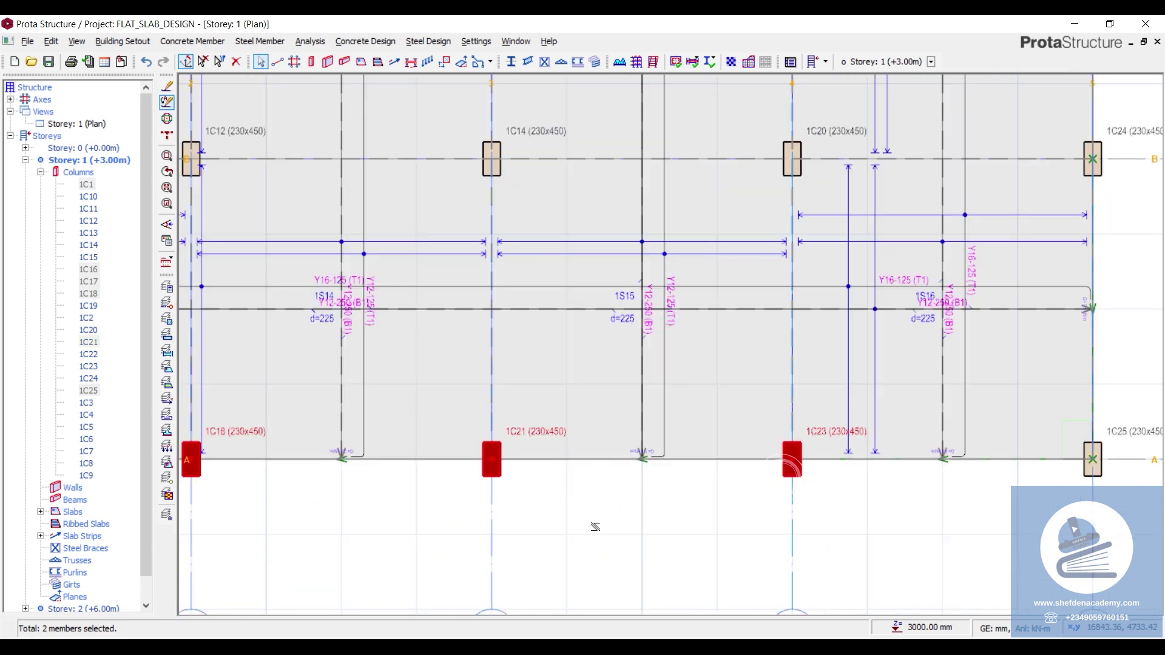
Step: Add the edge columns 1C3, 1C6 and 1C11 along grid line E to the selection
{"action": "scroll", "coordinate": [625, 496], "scroll_direction": "down", "scroll_amount": 2}
{"action": "scroll", "coordinate": [625, 496], "scroll_direction": "up", "scroll_amount": 4}
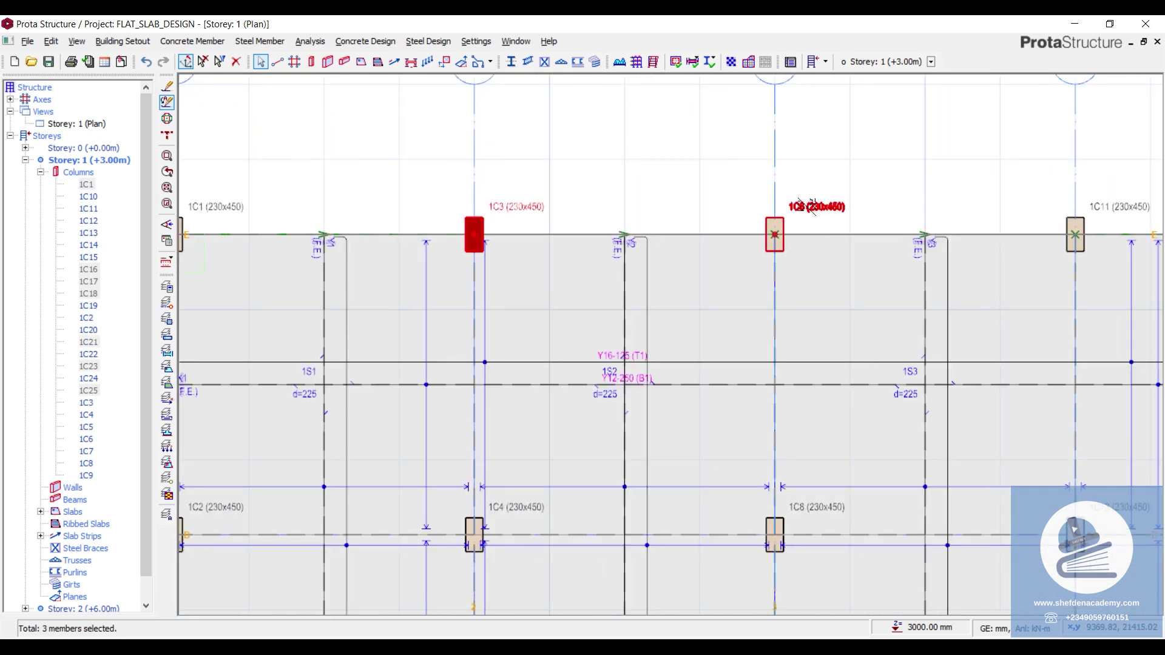
{"action": "scroll", "coordinate": [667, 221], "scroll_direction": "down", "scroll_amount": 2}
{"action": "left_click", "coordinate": [762, 227]}
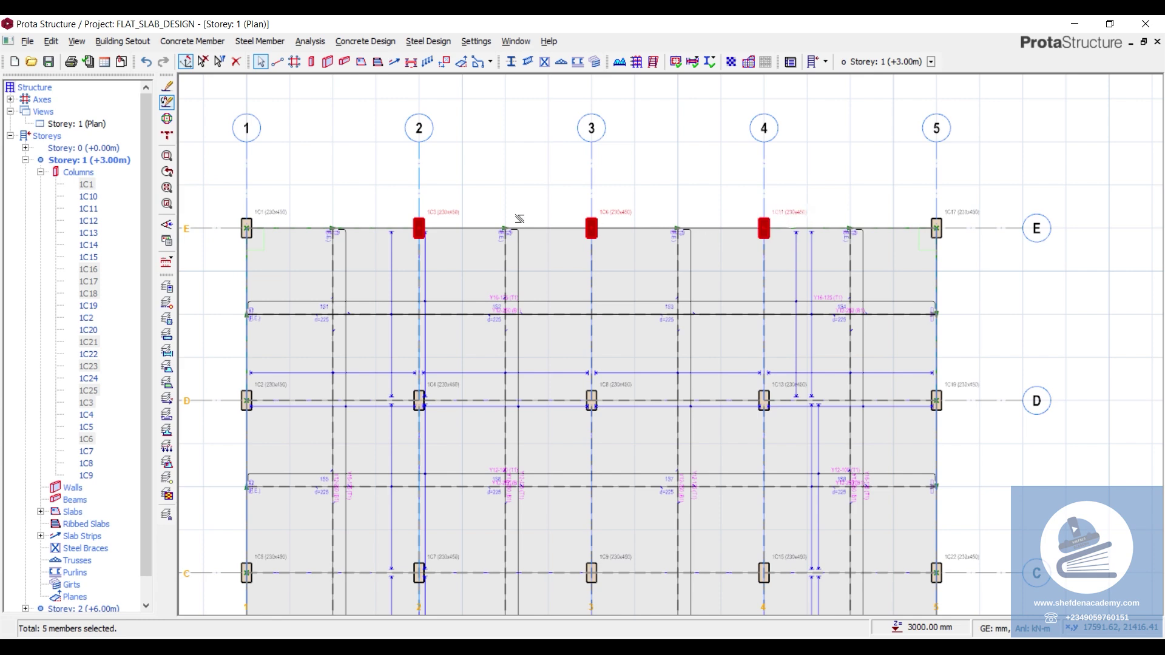
Step: Clear the current selection and select the edge columns 1C10, 1C5 and 1C2 along grid line 1
{"action": "scroll", "coordinate": [365, 283], "scroll_direction": "down", "scroll_amount": 2}
{"action": "scroll", "coordinate": [365, 283], "scroll_direction": "up", "scroll_amount": 1}
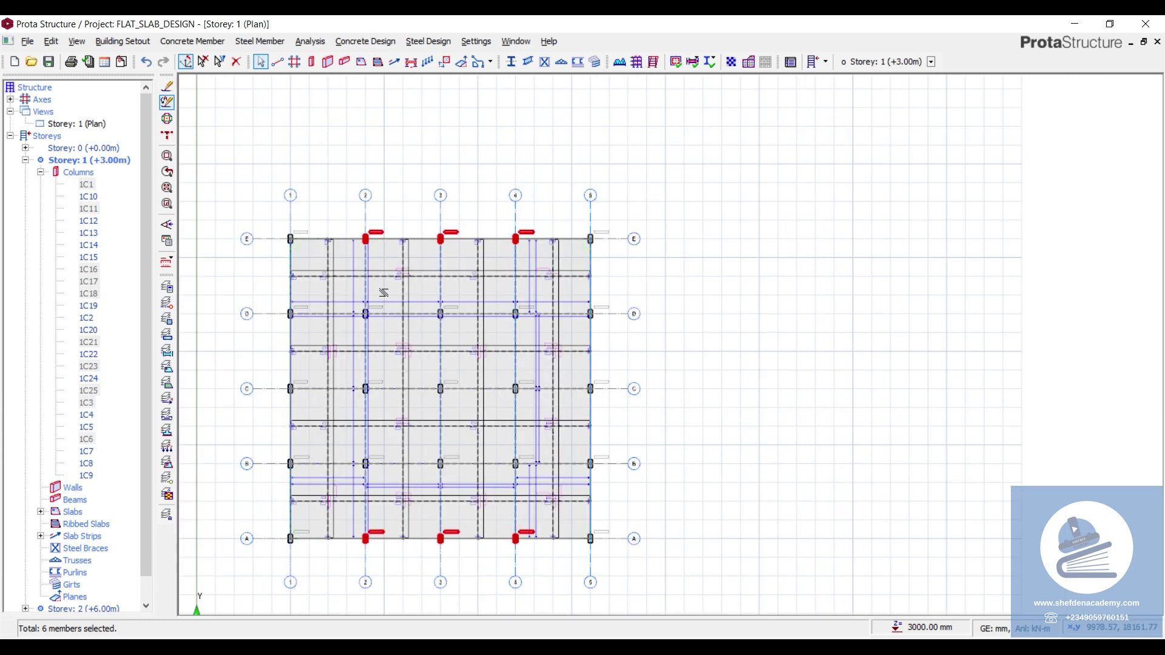
{"action": "key", "text": "Escape"}
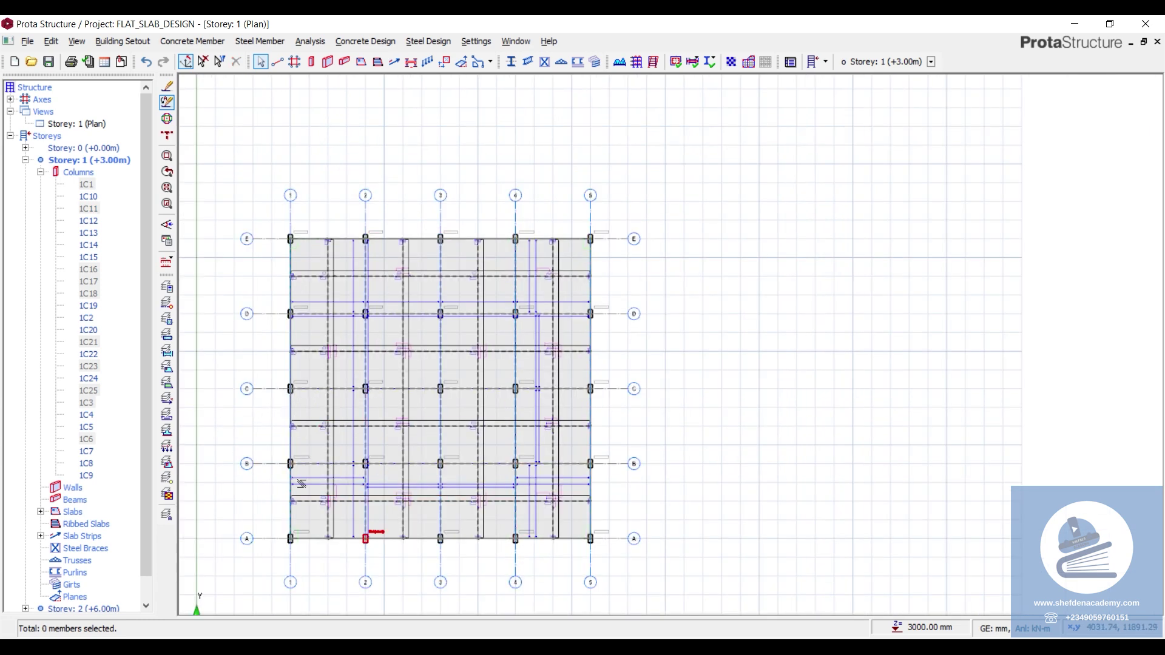
{"action": "scroll", "coordinate": [301, 483], "scroll_direction": "up", "scroll_amount": 3}
{"action": "scroll", "coordinate": [292, 479], "scroll_direction": "up", "scroll_amount": 1}
{"action": "scroll", "coordinate": [255, 486], "scroll_direction": "down", "scroll_amount": 2}
{"action": "left_click", "coordinate": [243, 322]}
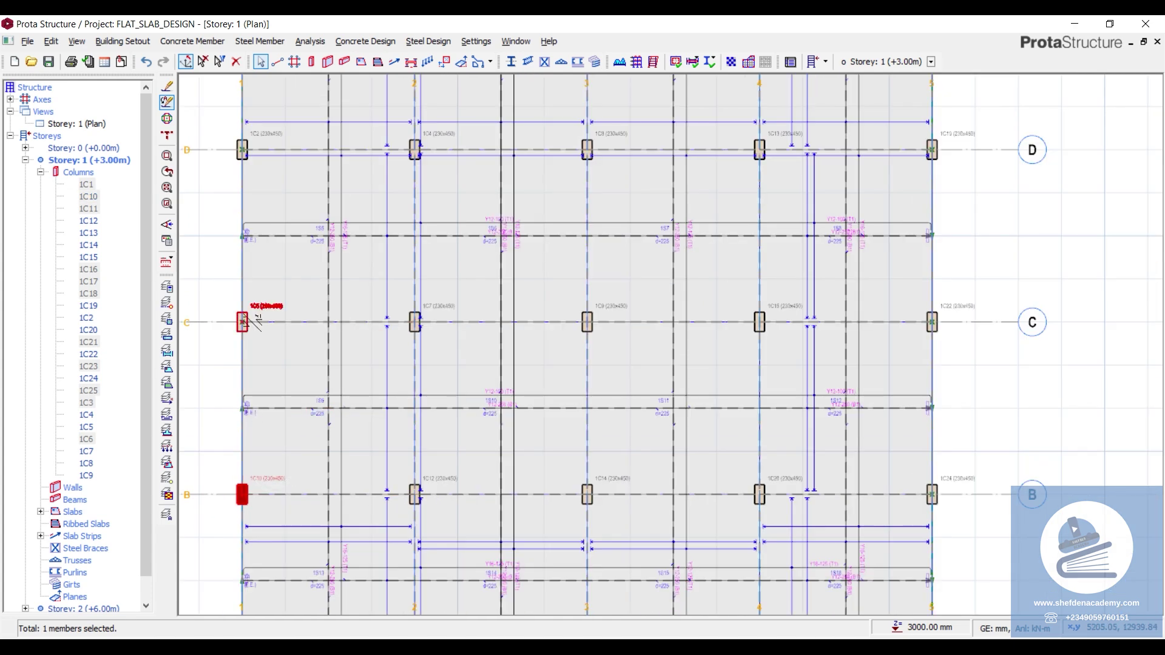
{"action": "left_click", "coordinate": [243, 322]}
{"action": "left_click", "coordinate": [242, 149]}
{"action": "scroll", "coordinate": [320, 368], "scroll_direction": "down", "scroll_amount": 4}
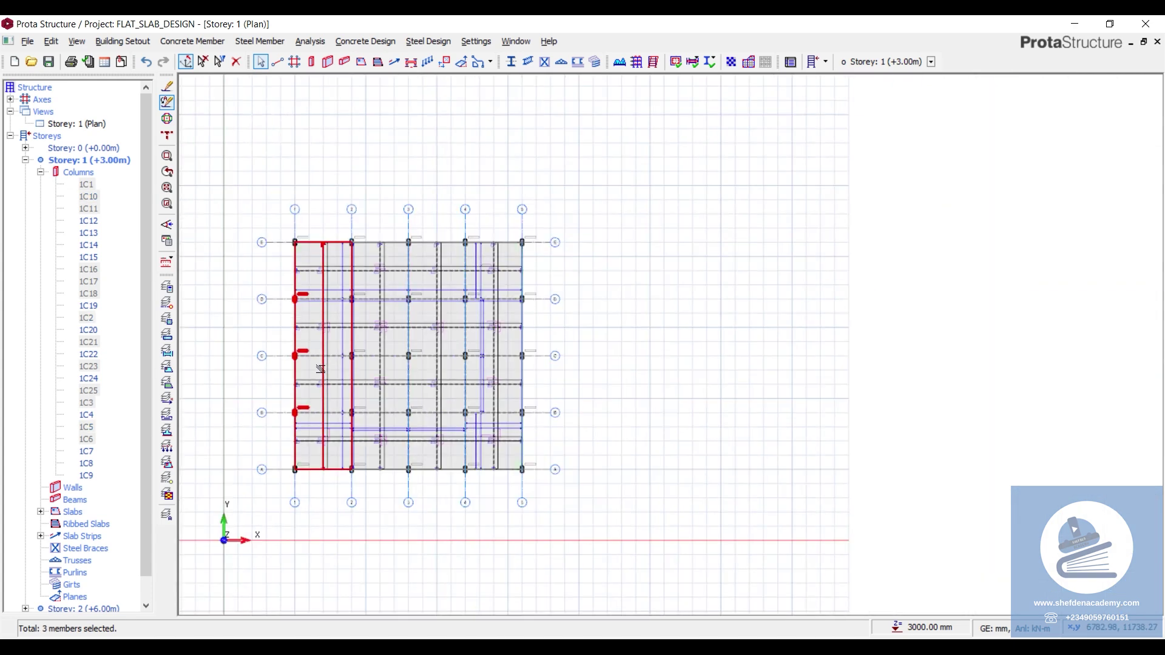
Step: Add the edge columns 1C24, 1C22 and 1C19 along grid line 5 to the selection
{"action": "scroll", "coordinate": [498, 412], "scroll_direction": "up", "scroll_amount": 4}
{"action": "left_click", "coordinate": [607, 379]}
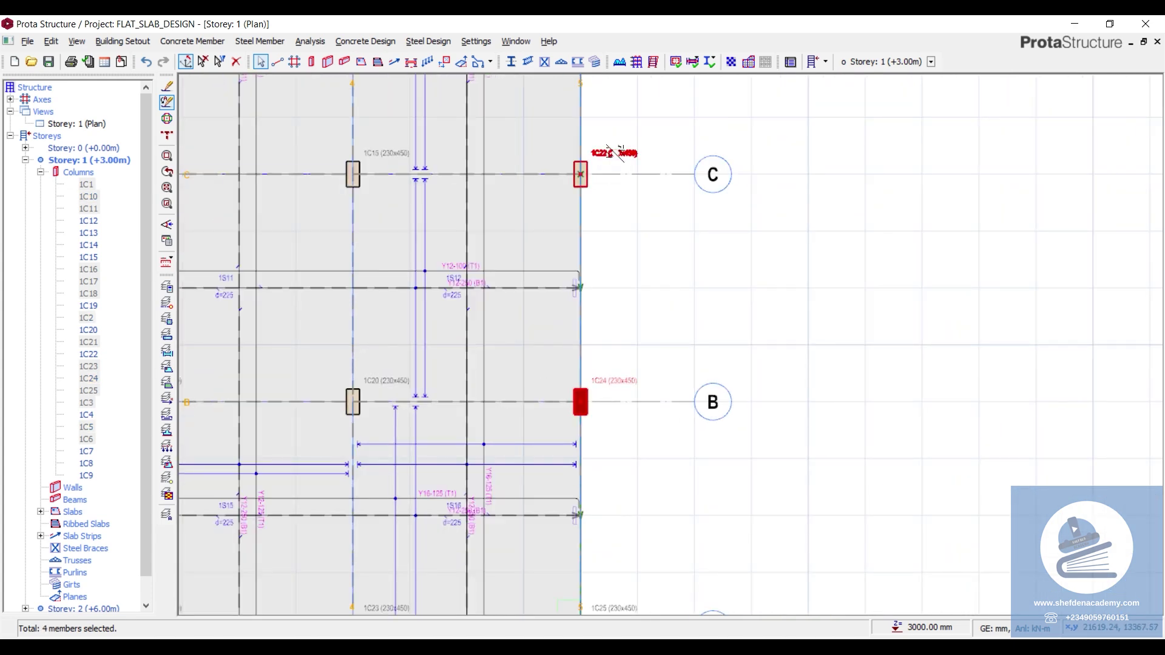
{"action": "left_click", "coordinate": [615, 151]}
{"action": "scroll", "coordinate": [622, 182], "scroll_direction": "down", "scroll_amount": 3}
{"action": "scroll", "coordinate": [625, 201], "scroll_direction": "up", "scroll_amount": 3}
{"action": "scroll", "coordinate": [625, 233], "scroll_direction": "down", "scroll_amount": 2}
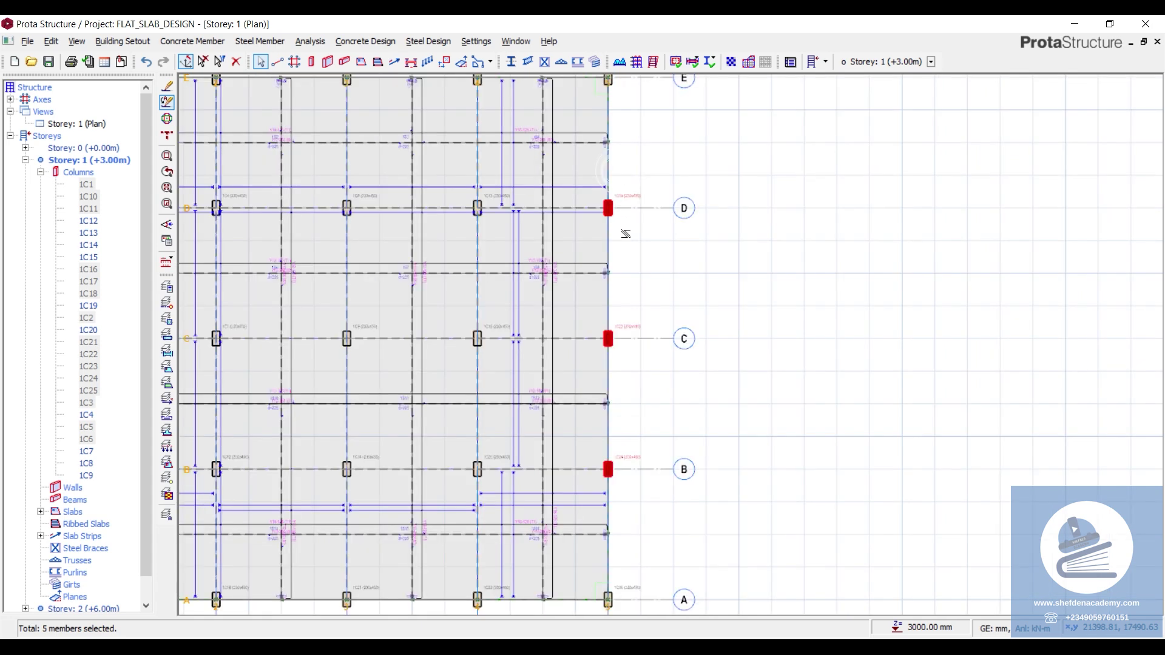
{"action": "scroll", "coordinate": [626, 234], "scroll_direction": "down", "scroll_amount": 2}
Step: Open the Column Punching Check for the selected edge columns and move its dialog aside to expose the columns on grid line 1
{"action": "right_click", "coordinate": [642, 176]}
{"action": "left_click", "coordinate": [369, 42]}
{"action": "left_click", "coordinate": [368, 41]}
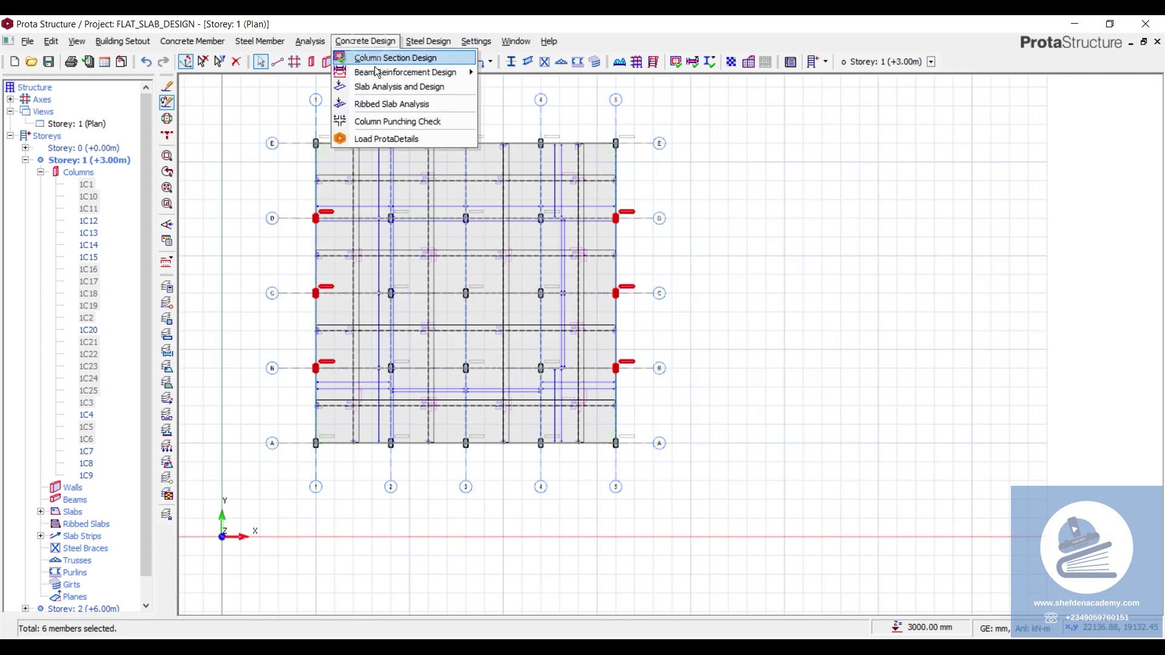
{"action": "left_click", "coordinate": [389, 121]}
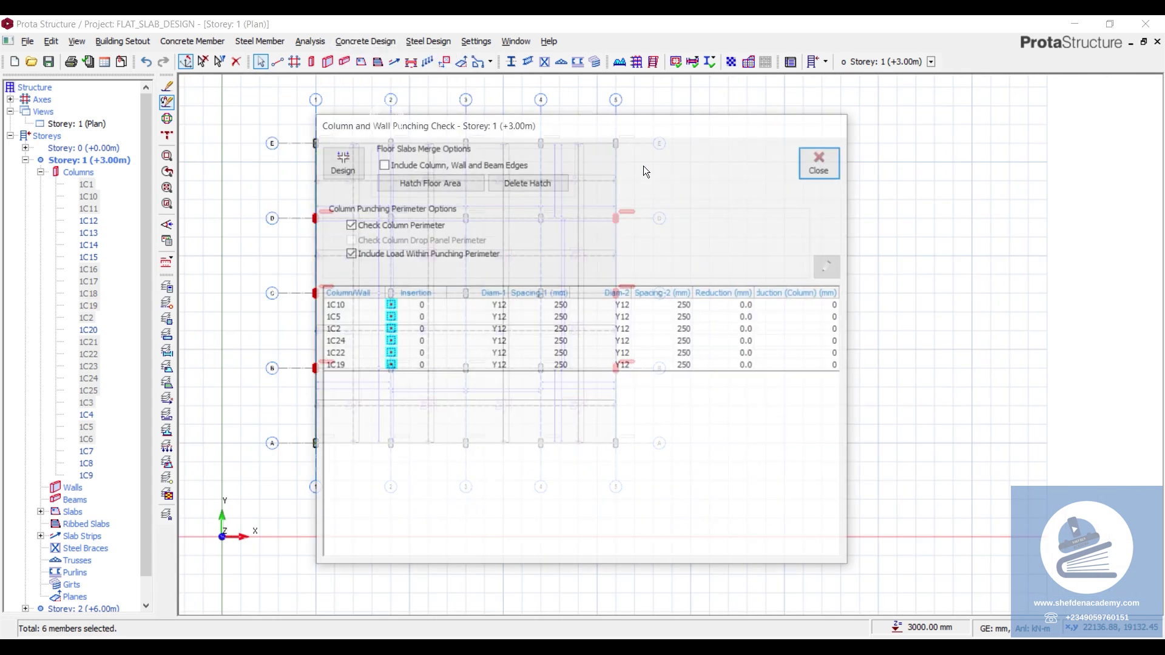
{"action": "left_click", "coordinate": [423, 304]}
{"action": "left_click", "coordinate": [441, 307]}
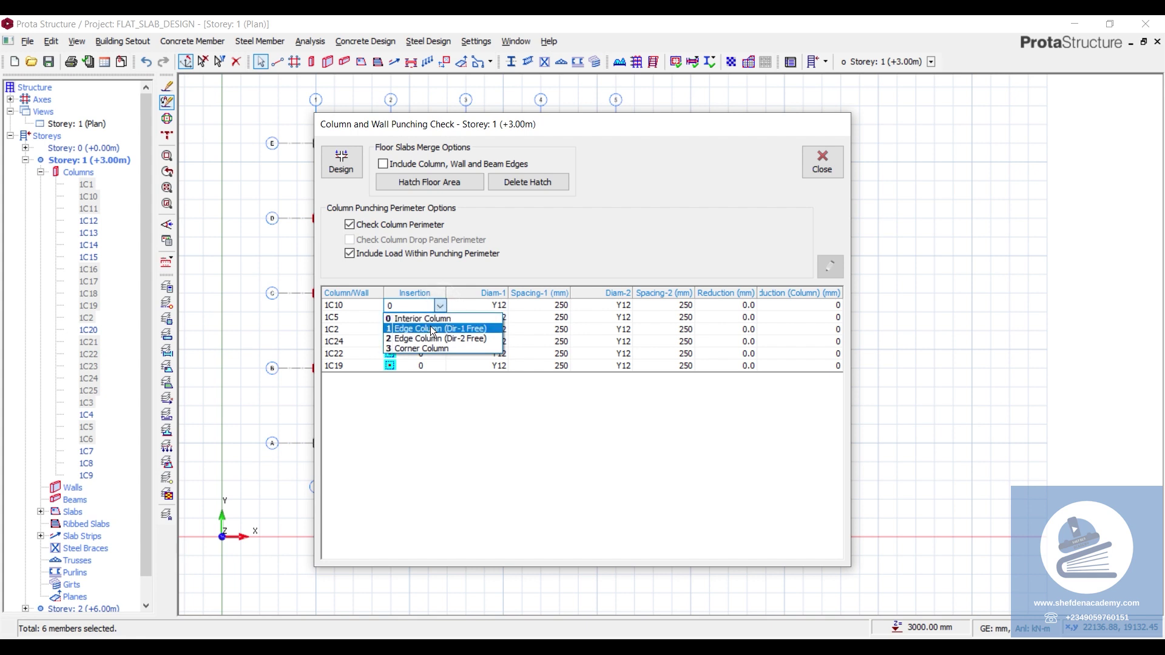
{"action": "left_click", "coordinate": [655, 131]}
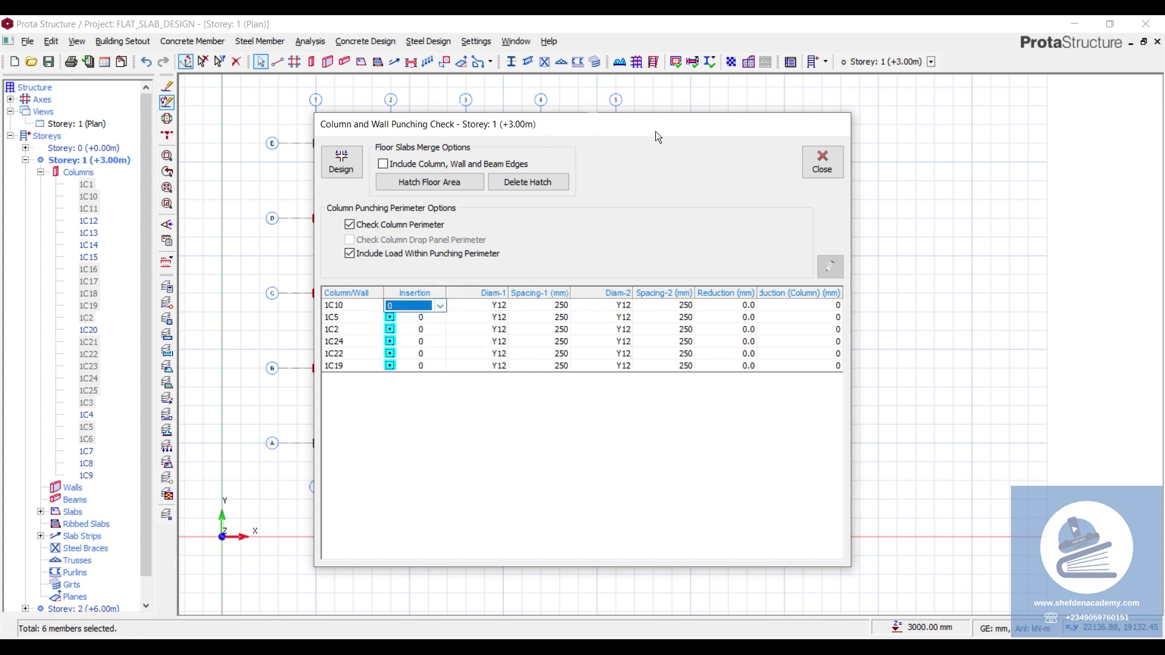
{"action": "mouse_move", "coordinate": [584, 124]}
{"action": "left_mouse_down"}
{"action": "mouse_move", "coordinate": [781, 130]}
{"action": "mouse_move", "coordinate": [848, 106]}
{"action": "mouse_move", "coordinate": [717, 113]}
{"action": "left_mouse_up"}
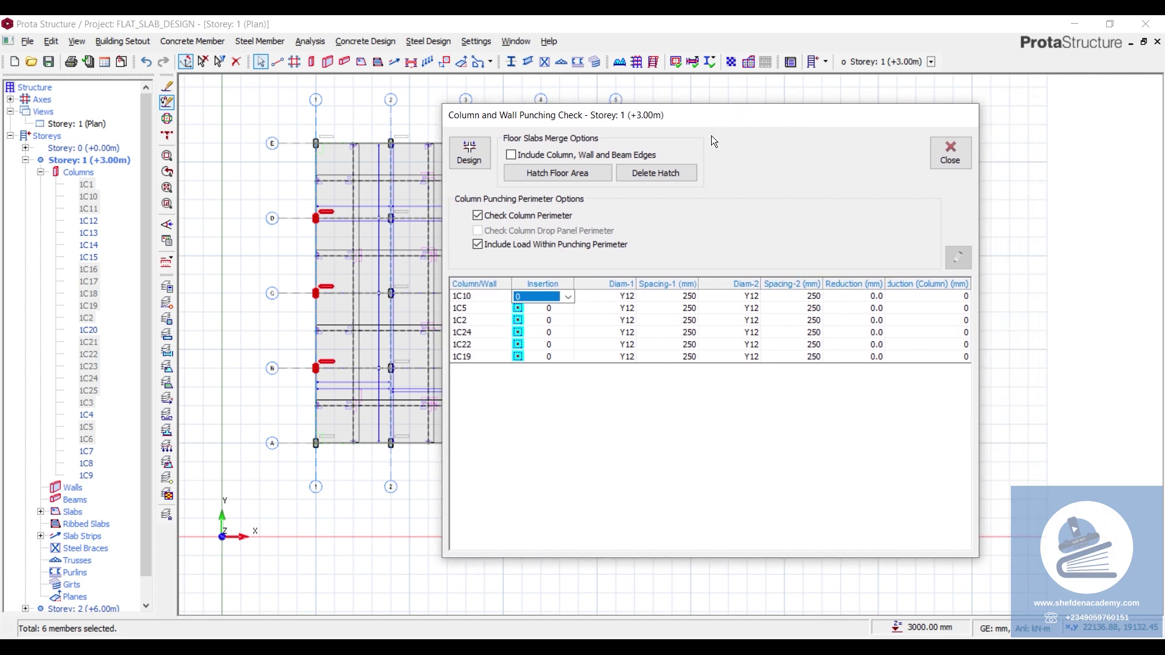
Step: Set the insertion type of columns 1C10, 1C5 and 1C2 to Edge Column (Dir-1 Free)
{"action": "left_click", "coordinate": [567, 297]}
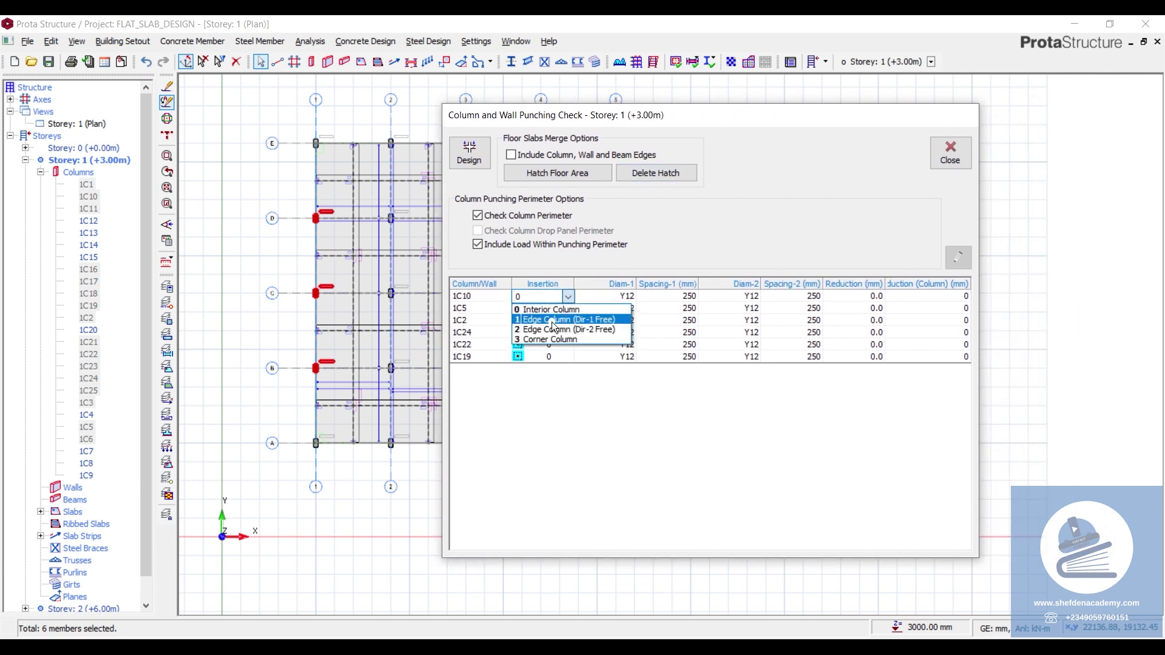
{"action": "left_click", "coordinate": [552, 321]}
{"action": "left_click", "coordinate": [565, 308]}
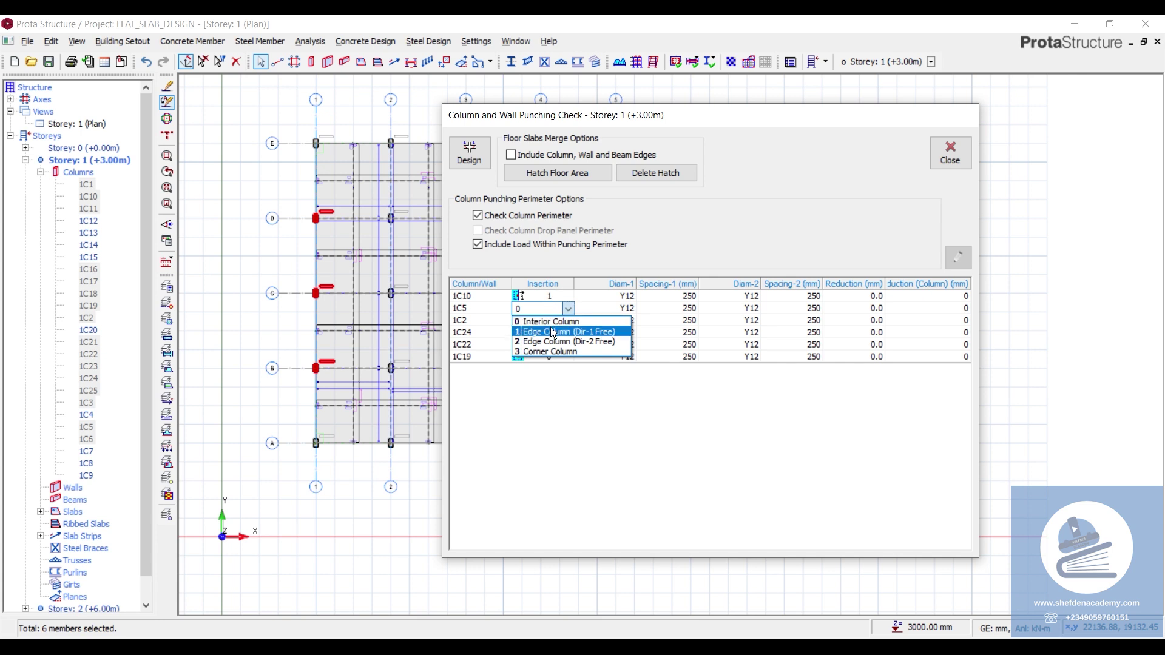
{"action": "left_click", "coordinate": [554, 333]}
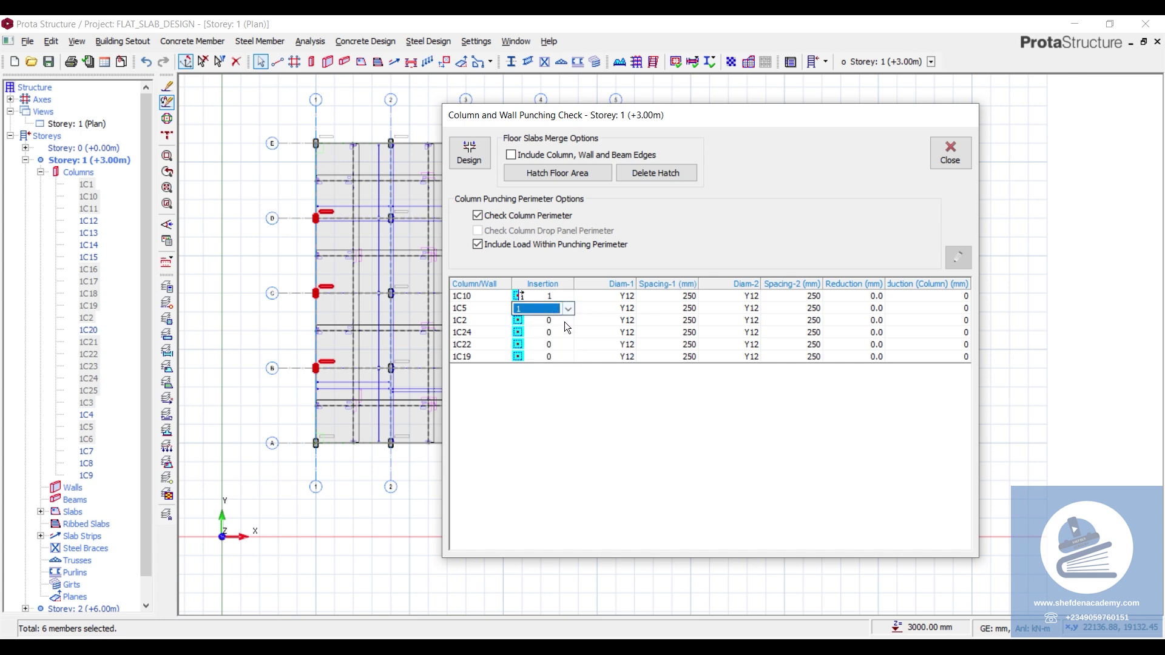
{"action": "left_click", "coordinate": [569, 322]}
{"action": "left_click", "coordinate": [554, 344]}
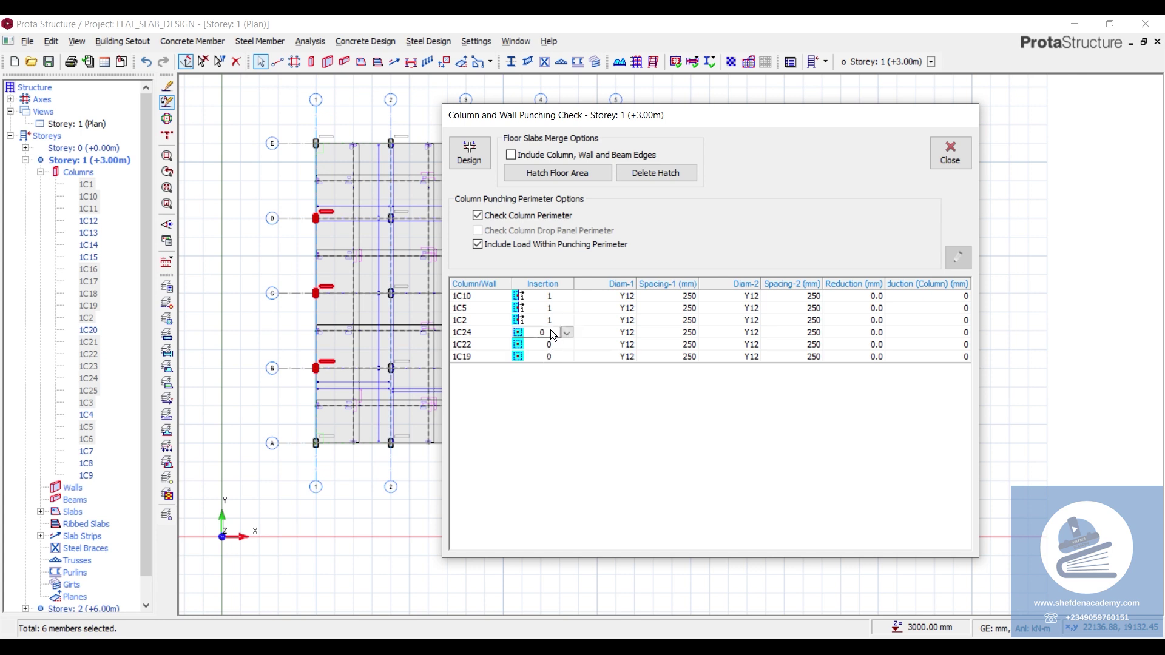
Step: Set the insertion type of columns 1C24, 1C22 and 1C19 to Edge Column (Dir-1 Free)
{"action": "left_click", "coordinate": [567, 333]}
{"action": "left_click", "coordinate": [558, 356]}
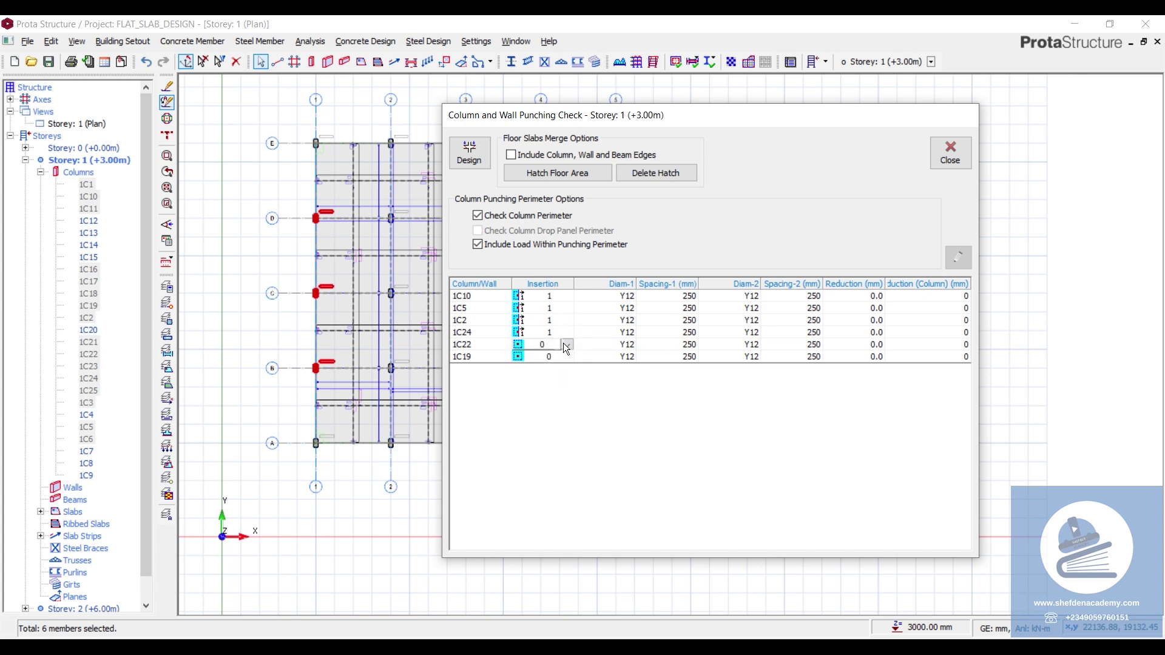
{"action": "left_click", "coordinate": [565, 344]}
{"action": "left_click", "coordinate": [555, 367]}
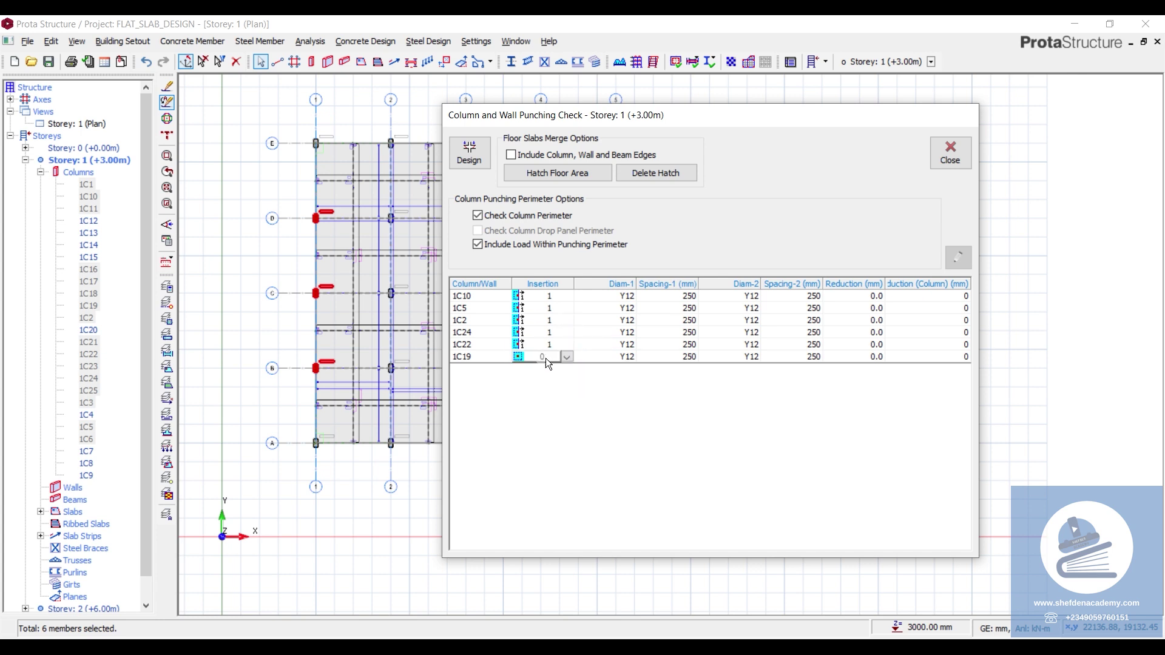
{"action": "left_click", "coordinate": [562, 359]}
{"action": "left_click", "coordinate": [545, 377]}
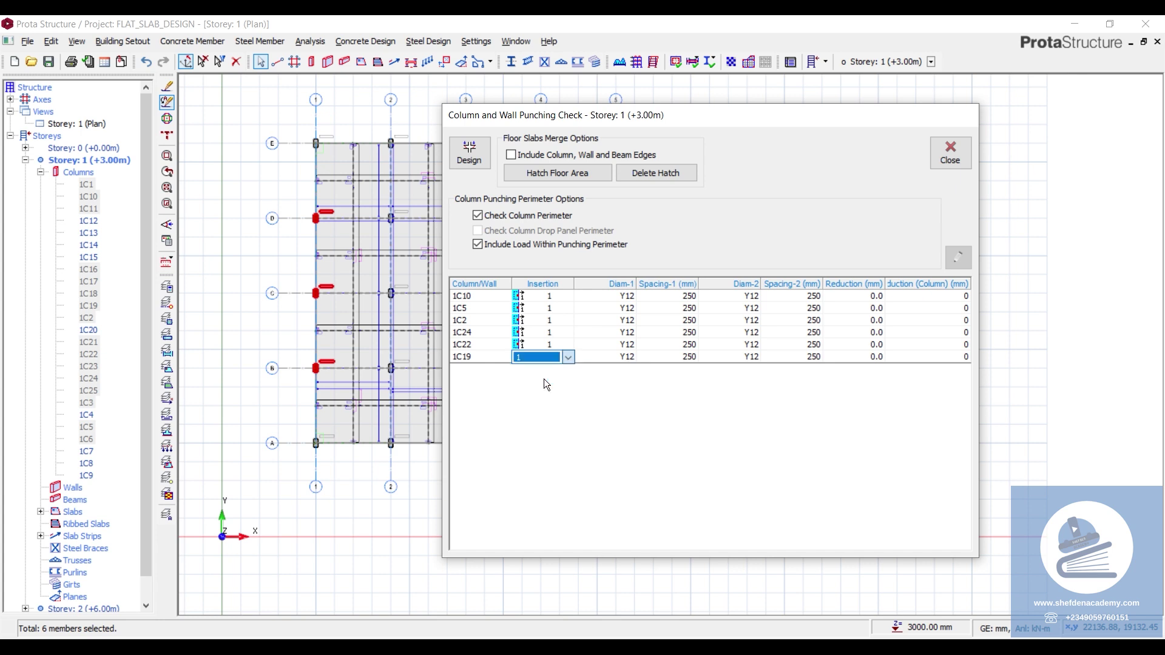
Step: Hatch the floor area and run the punching design for the edge columns on grid lines 1 and 5
{"action": "left_click", "coordinate": [539, 174]}
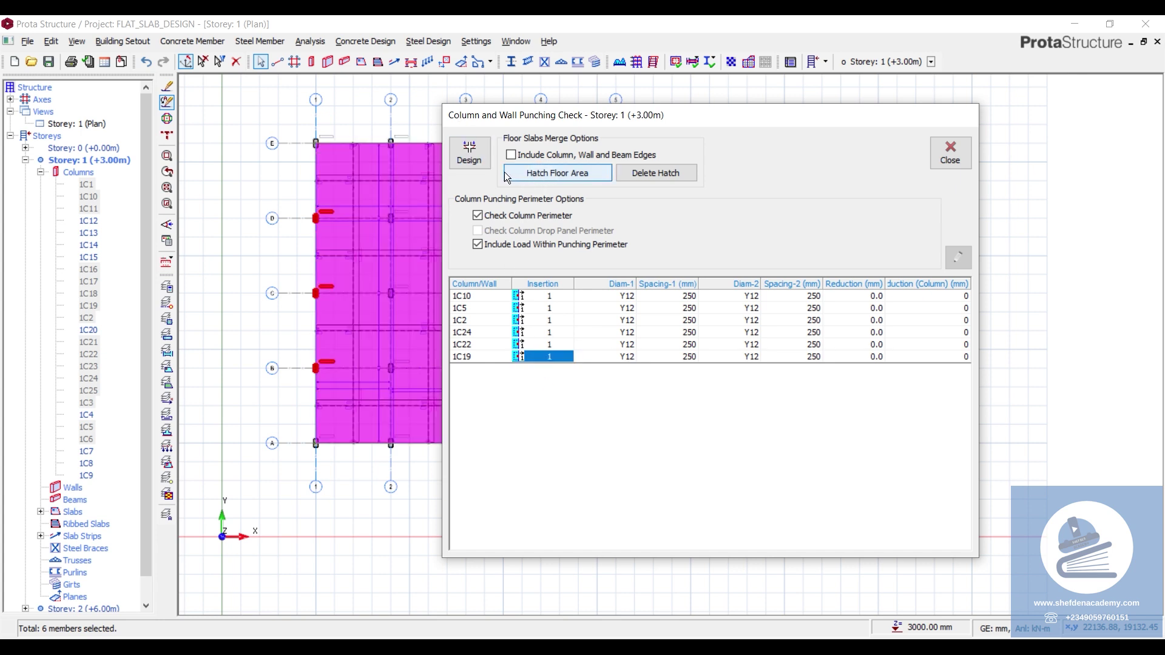
{"action": "left_click", "coordinate": [479, 155]}
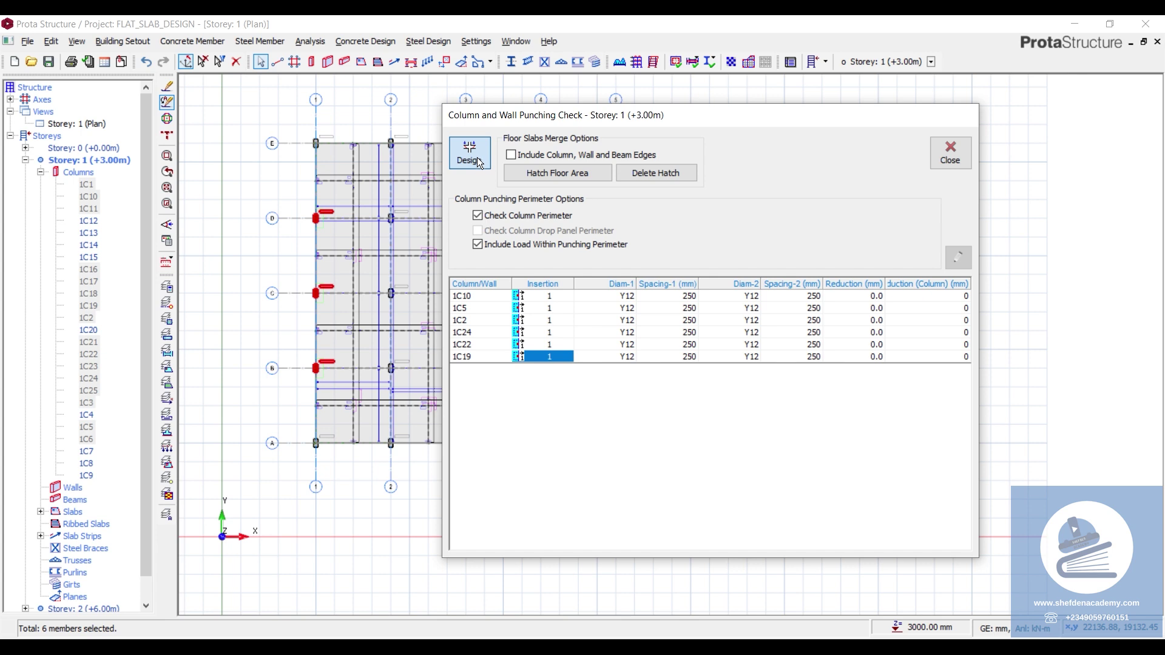
{"action": "left_click", "coordinate": [734, 296]}
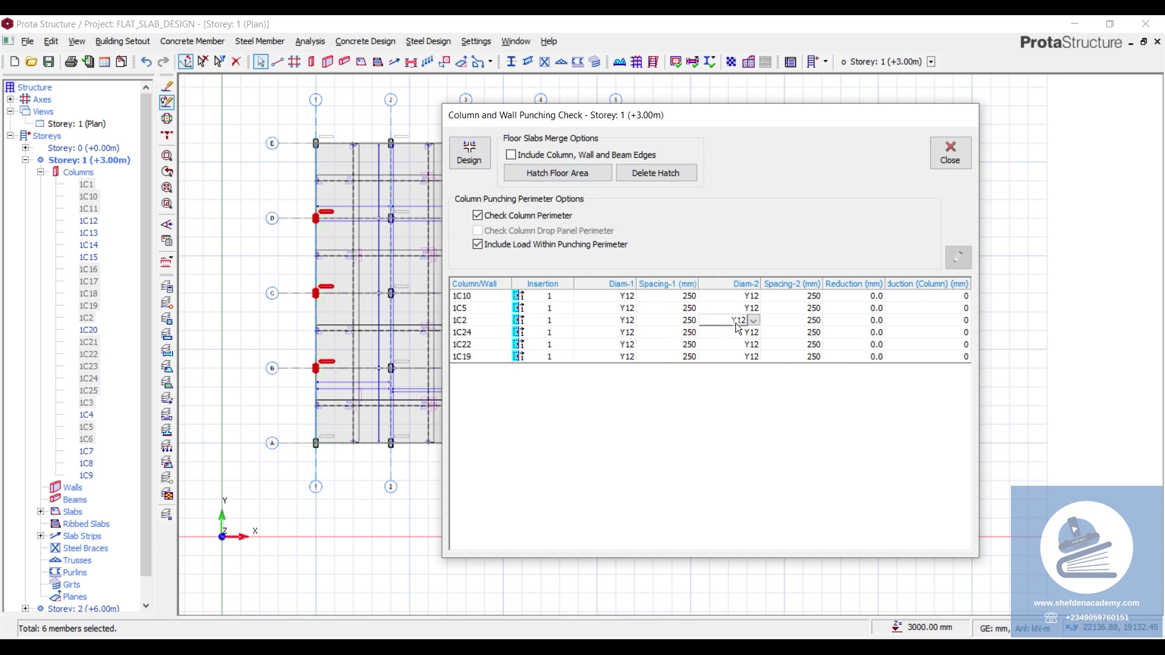
{"action": "left_click", "coordinate": [746, 284]}
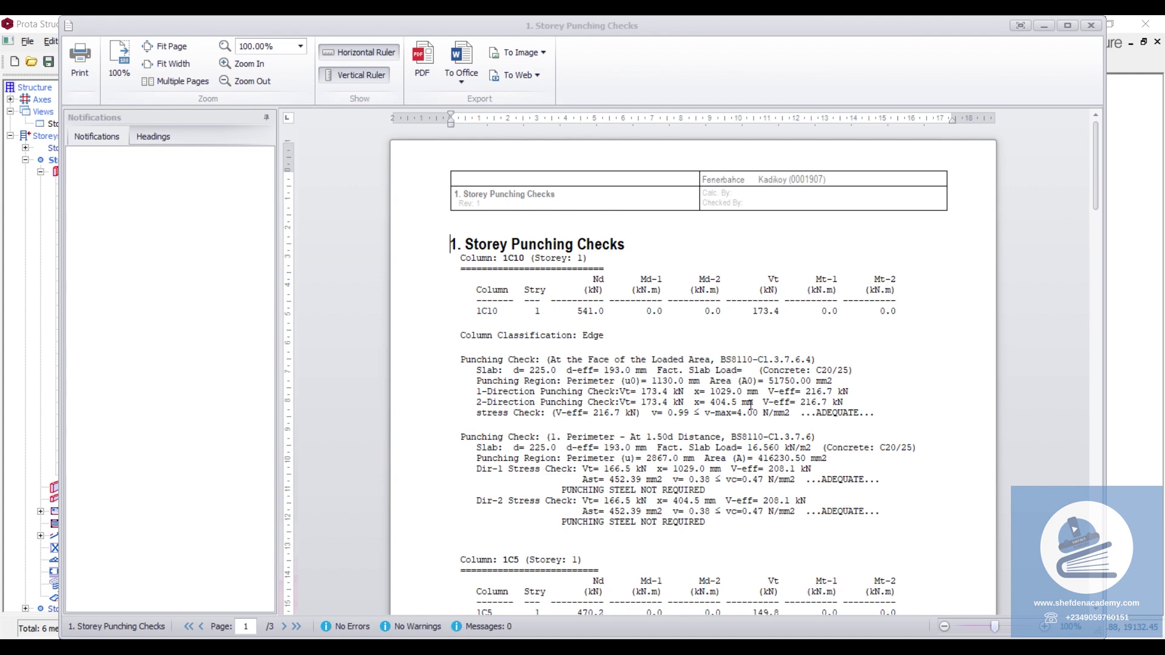
Step: Examine the stress checks and punching steel requirements of the six edge columns in the report, and close the report and punching check
{"action": "scroll", "coordinate": [750, 405], "scroll_direction": "down", "scroll_amount": 9}
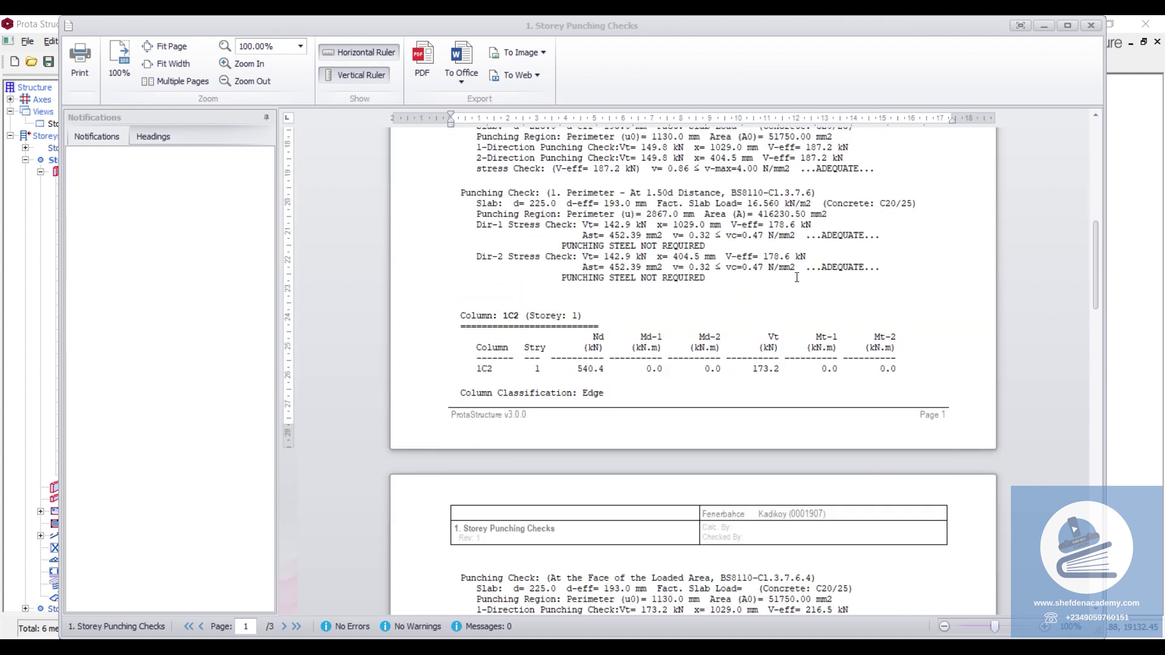
{"action": "scroll", "coordinate": [797, 277], "scroll_direction": "down", "scroll_amount": 6}
{"action": "scroll", "coordinate": [811, 439], "scroll_direction": "down", "scroll_amount": 6}
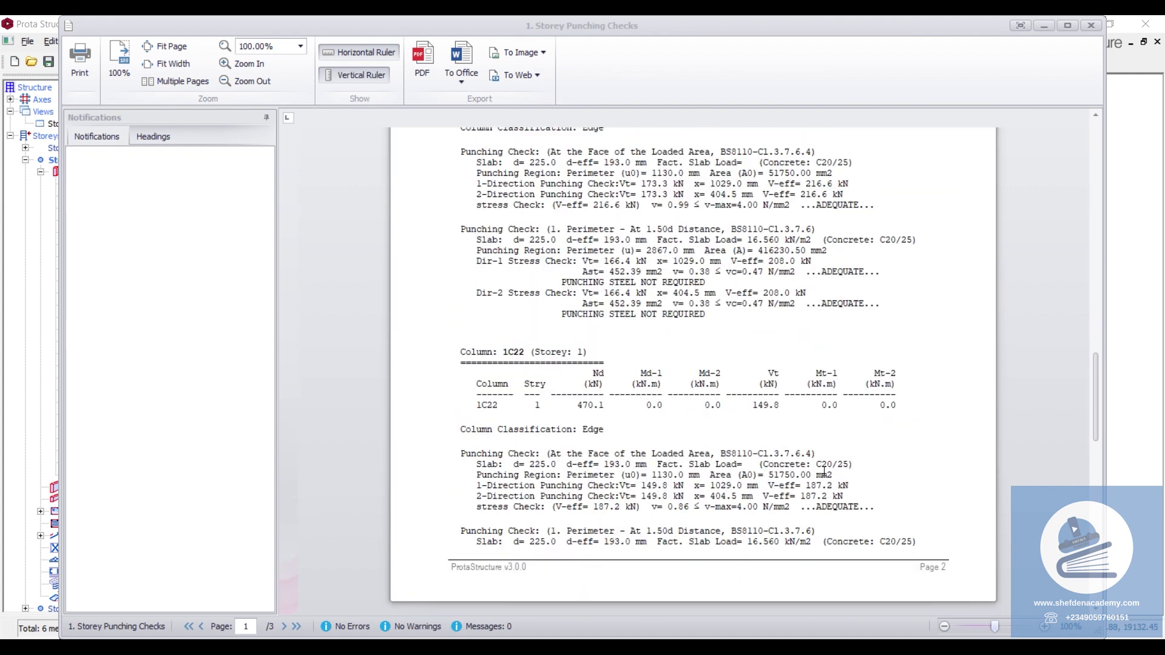
{"action": "scroll", "coordinate": [712, 468], "scroll_direction": "down", "scroll_amount": 9}
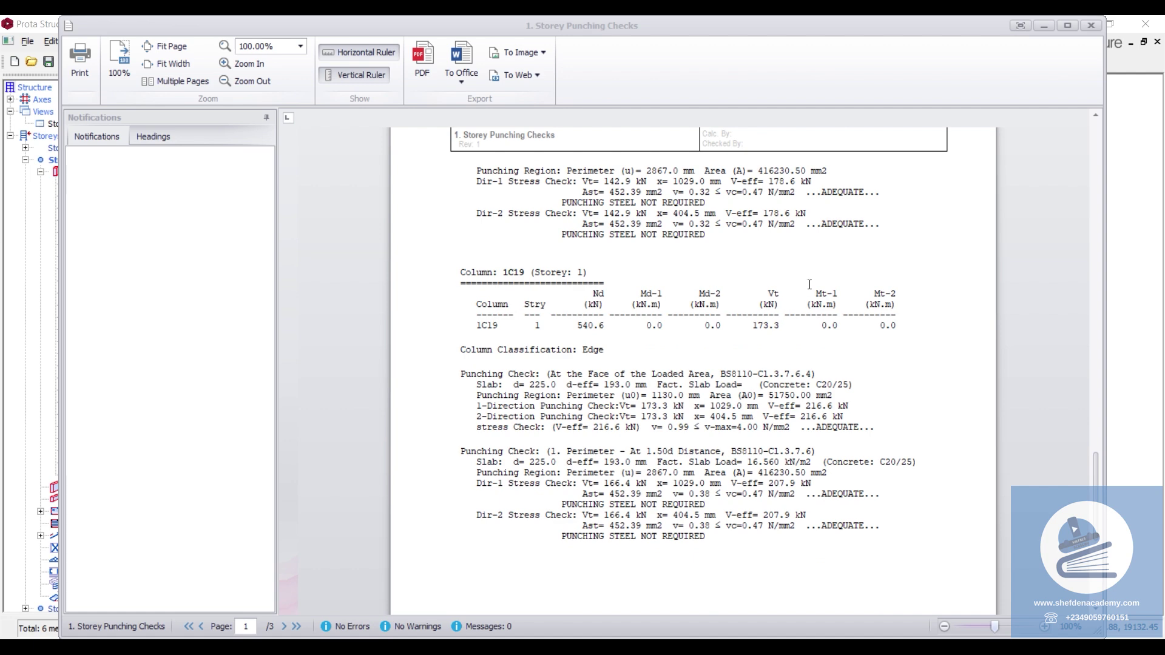
{"action": "scroll", "coordinate": [809, 284], "scroll_direction": "up", "scroll_amount": 18}
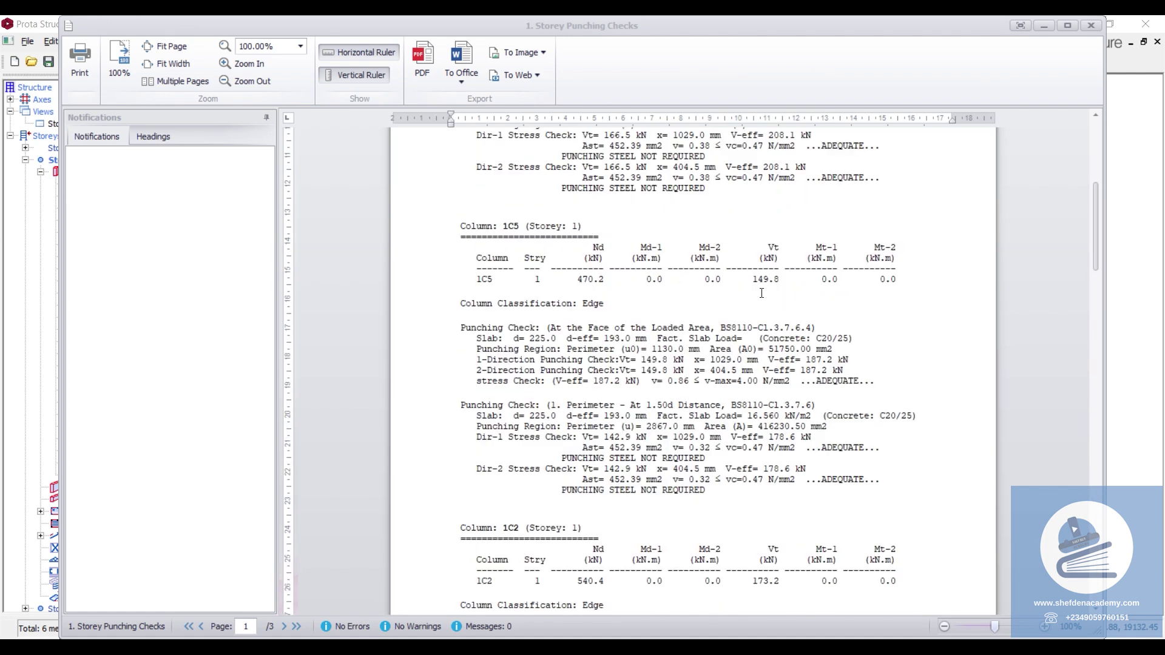
{"action": "scroll", "coordinate": [761, 293], "scroll_direction": "up", "scroll_amount": 5}
{"action": "left_click", "coordinate": [1092, 26]}
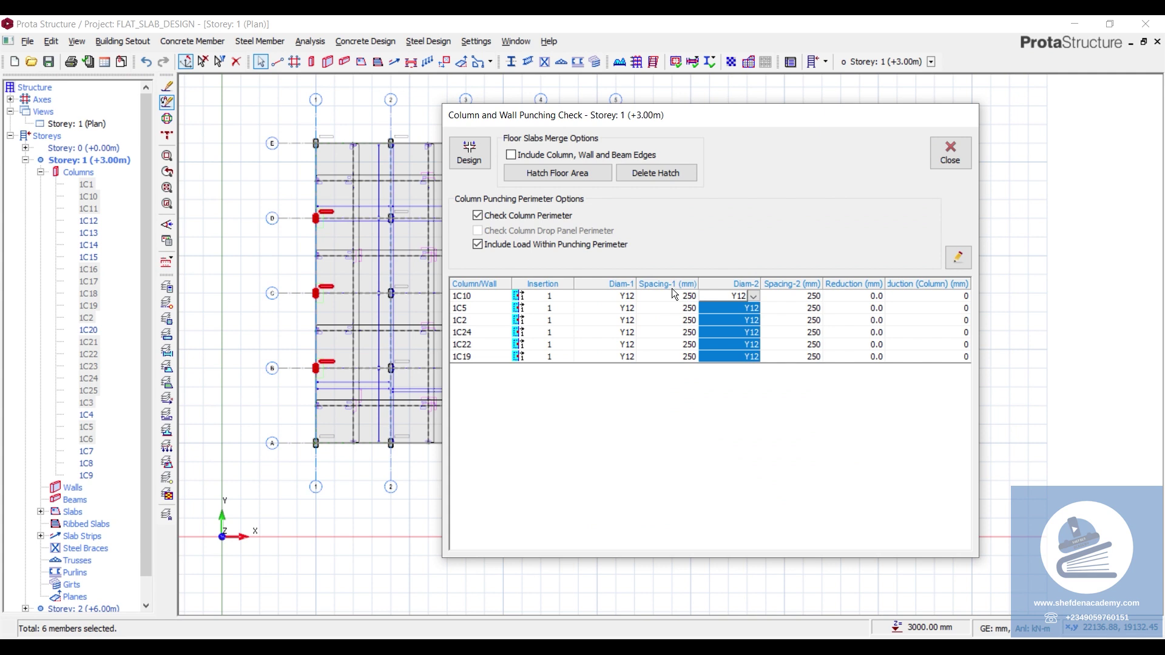
{"action": "left_click", "coordinate": [950, 152]}
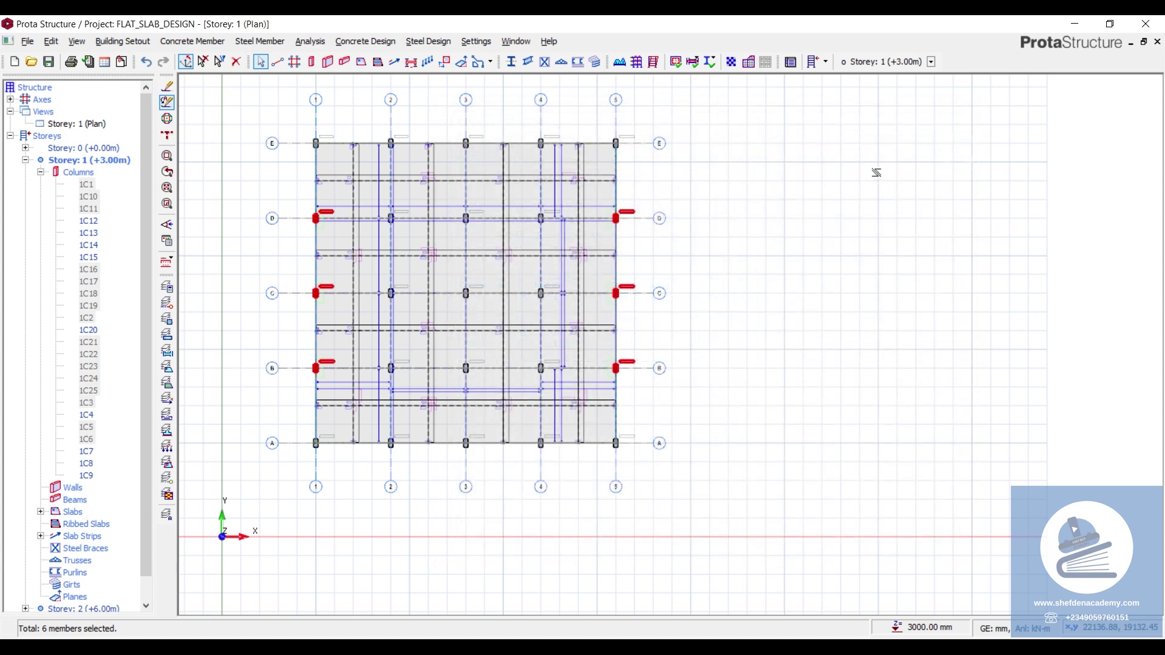
Step: Replace the selection with the interior columns 1C4, 1C8, 1C7, 1C9, 1C15, 1C12, 1C14 and 1C20 on grid lines B to D
{"action": "scroll", "coordinate": [495, 193], "scroll_direction": "up", "scroll_amount": 3}
{"action": "scroll", "coordinate": [412, 219], "scroll_direction": "down", "scroll_amount": 3}
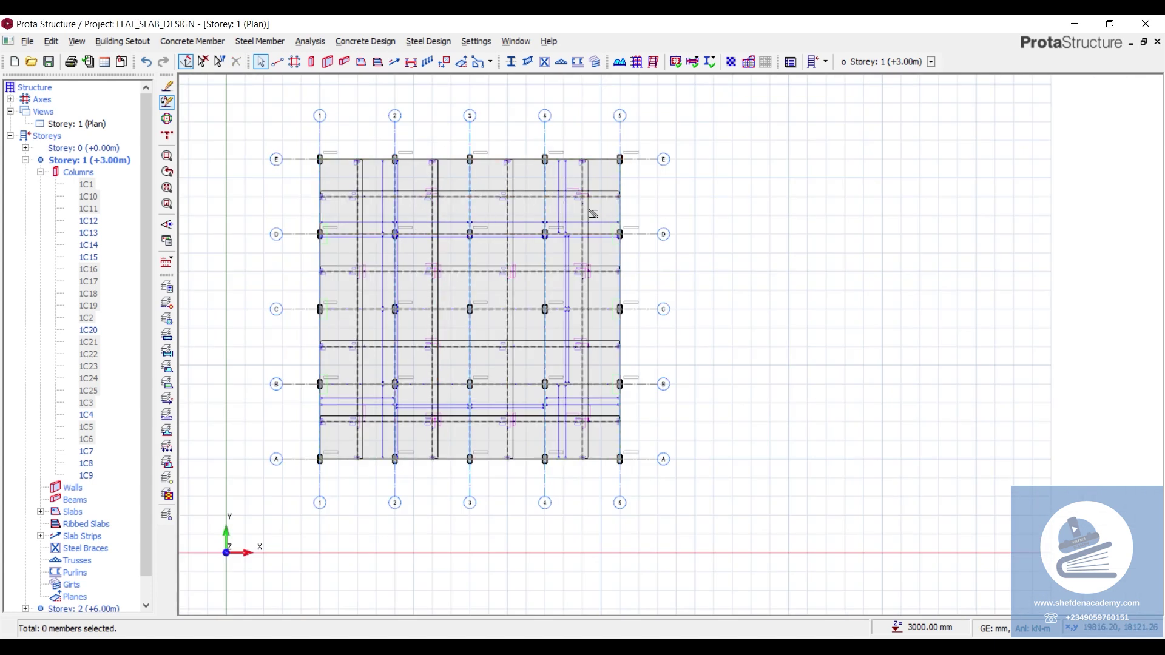
{"action": "scroll", "coordinate": [386, 299], "scroll_direction": "up", "scroll_amount": 1}
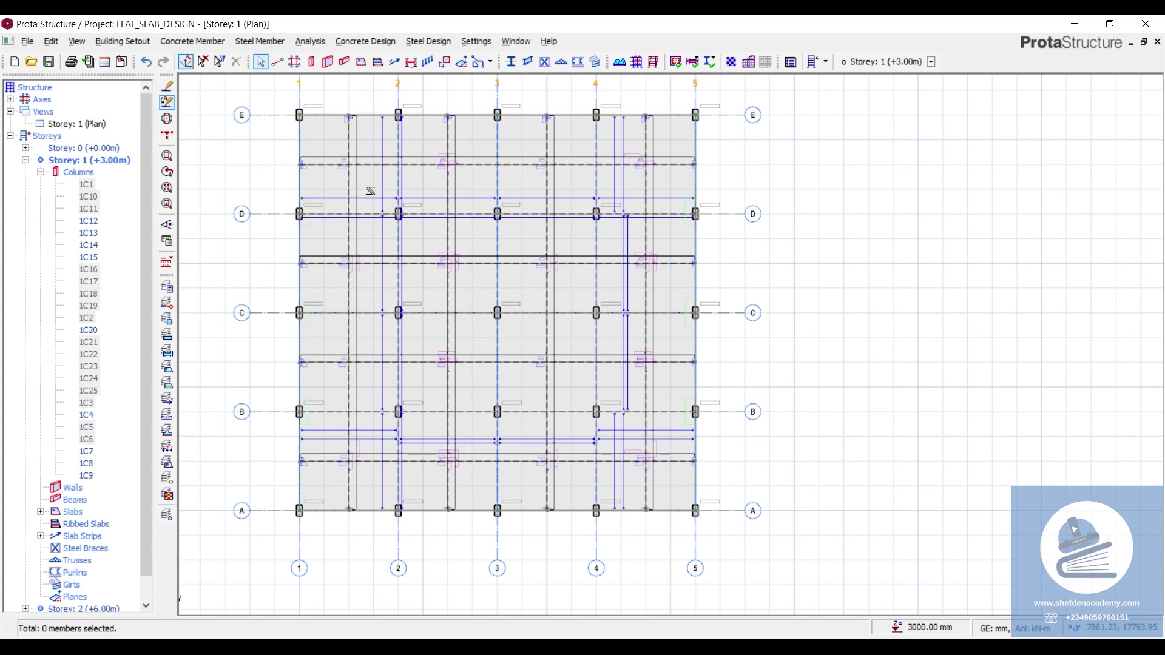
{"action": "left_click_drag", "start_coordinate": [370, 188], "coordinate": [616, 233]}
{"action": "left_click_drag", "start_coordinate": [364, 295], "coordinate": [624, 335]}
{"action": "left_click_drag", "start_coordinate": [371, 391], "coordinate": [614, 424]}
{"action": "scroll", "coordinate": [595, 415], "scroll_direction": "up", "scroll_amount": 3}
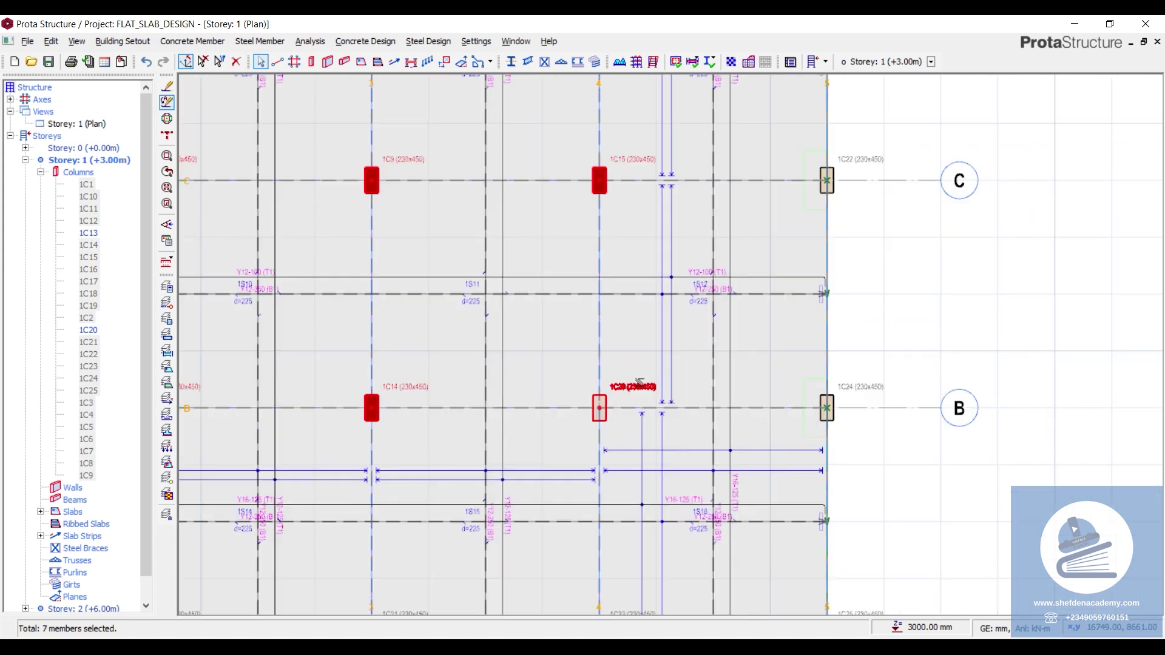
{"action": "left_click", "coordinate": [634, 387]}
{"action": "scroll", "coordinate": [631, 392], "scroll_direction": "down", "scroll_amount": 5}
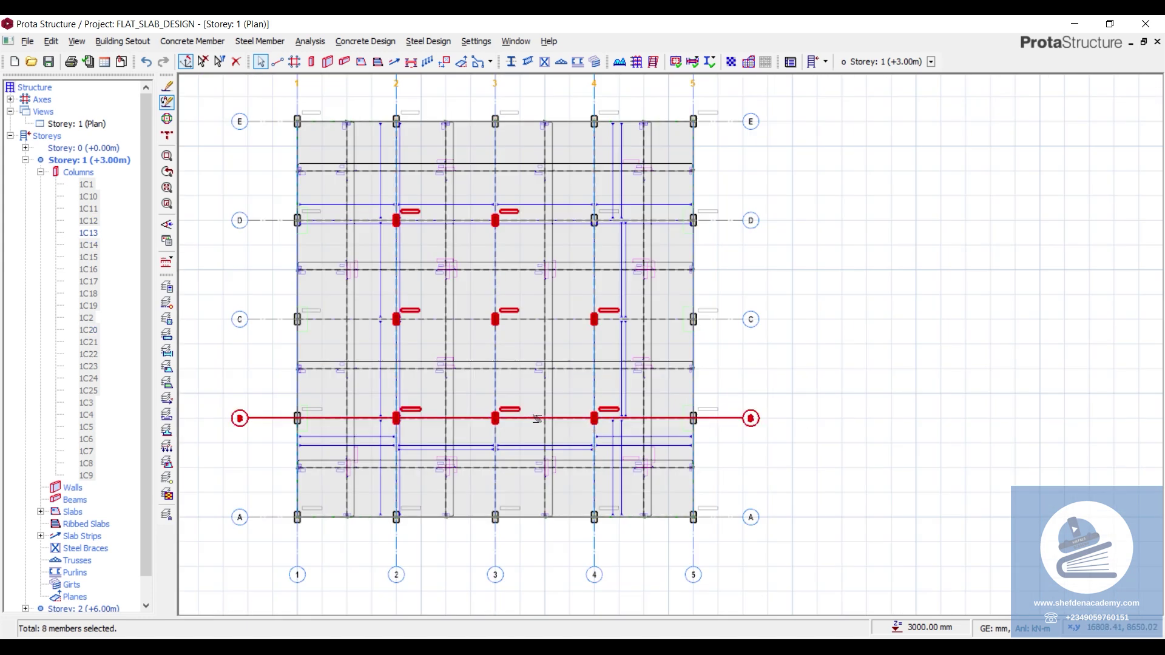
{"action": "scroll", "coordinate": [459, 337], "scroll_direction": "up", "scroll_amount": 3}
Step: Open the Column Punching Check for the selected interior columns and go to the insertion type of column 1C4
{"action": "right_click", "coordinate": [461, 337]}
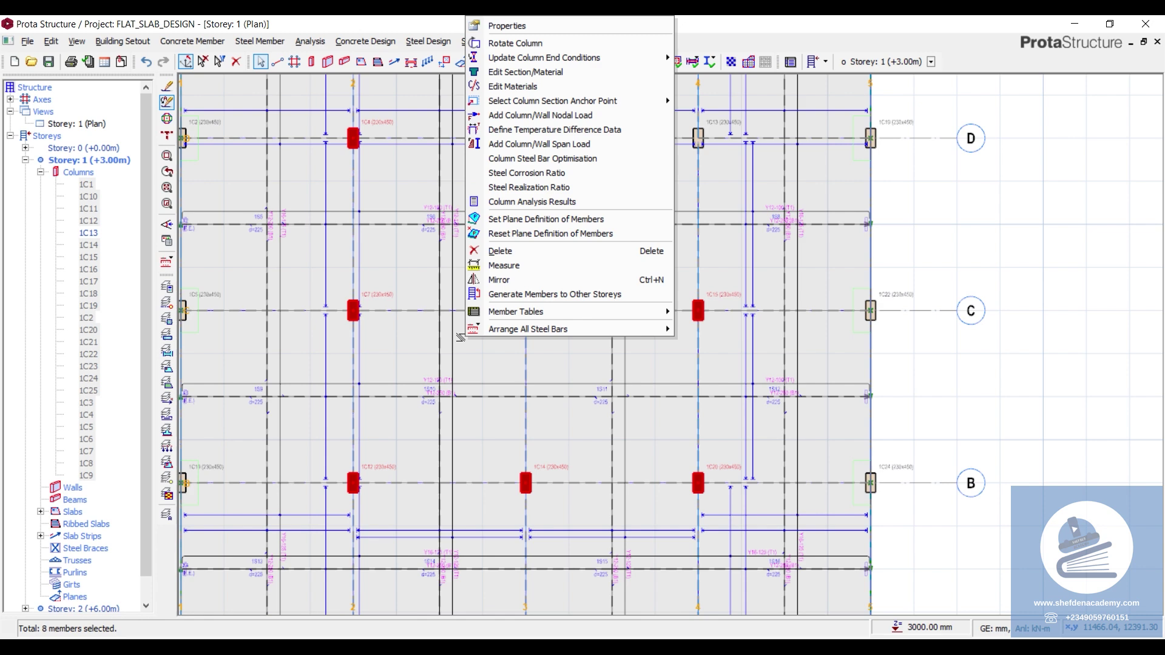
{"action": "left_click", "coordinate": [368, 41]}
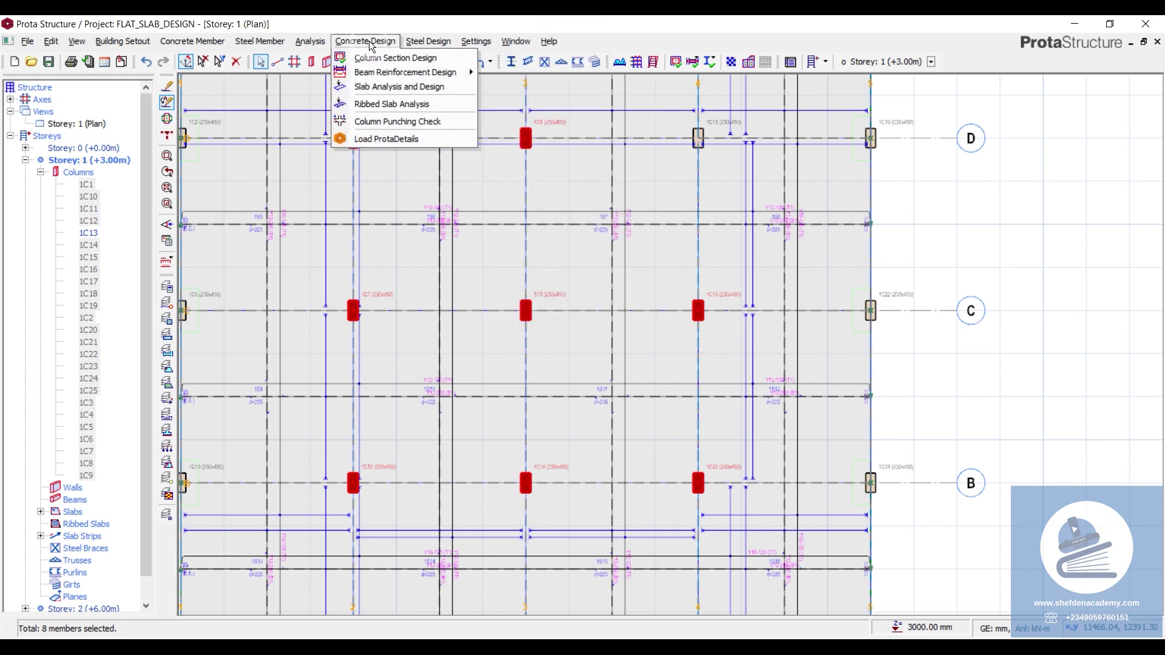
{"action": "left_click", "coordinate": [390, 123]}
{"action": "left_click", "coordinate": [428, 304]}
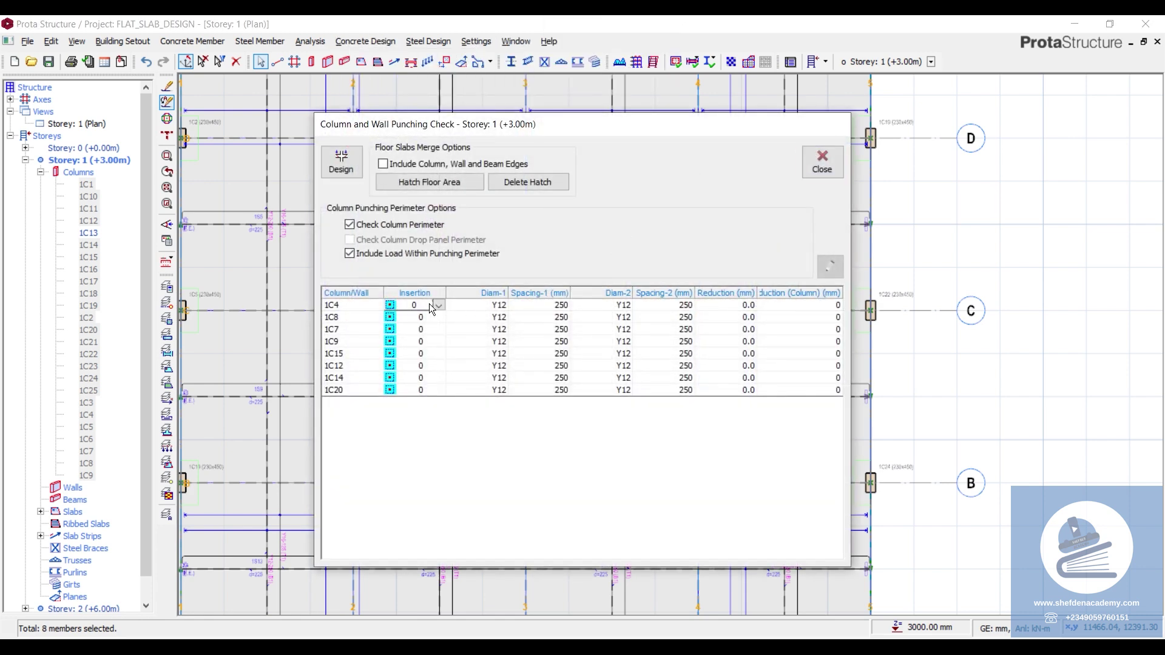
Step: Hatch the floor area and run the punching design for the interior columns with insertion type 0 and the load within the punching perimeter included
{"action": "left_click", "coordinate": [440, 306]}
{"action": "left_click", "coordinate": [436, 319]}
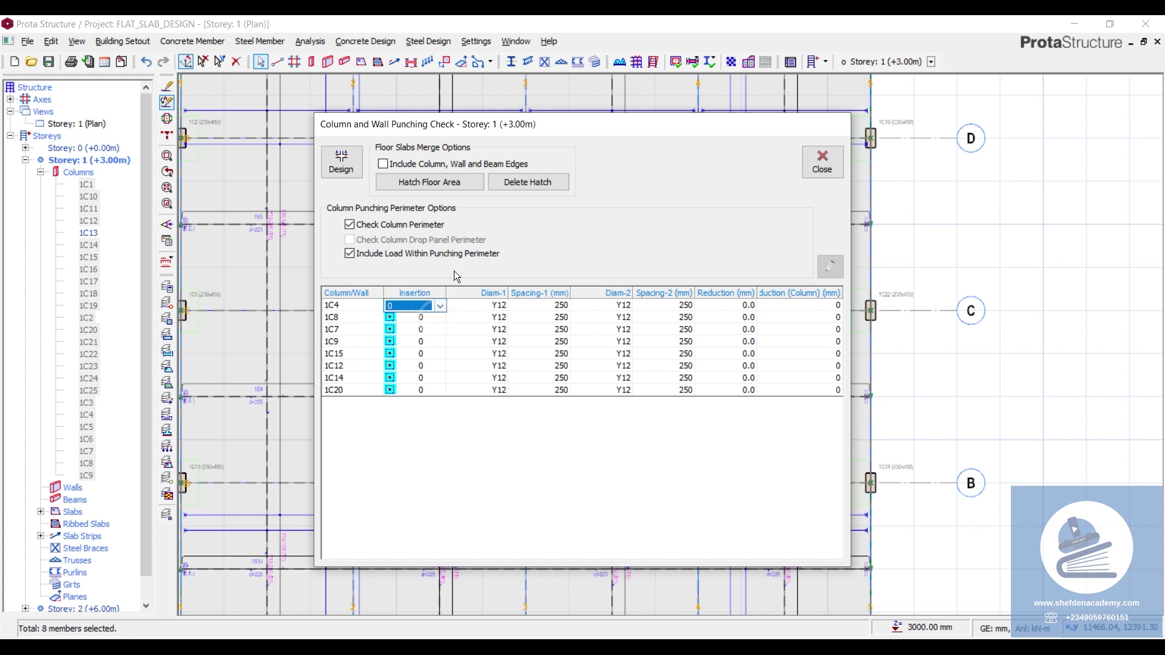
{"action": "left_click", "coordinate": [449, 253]}
{"action": "left_click", "coordinate": [350, 255]}
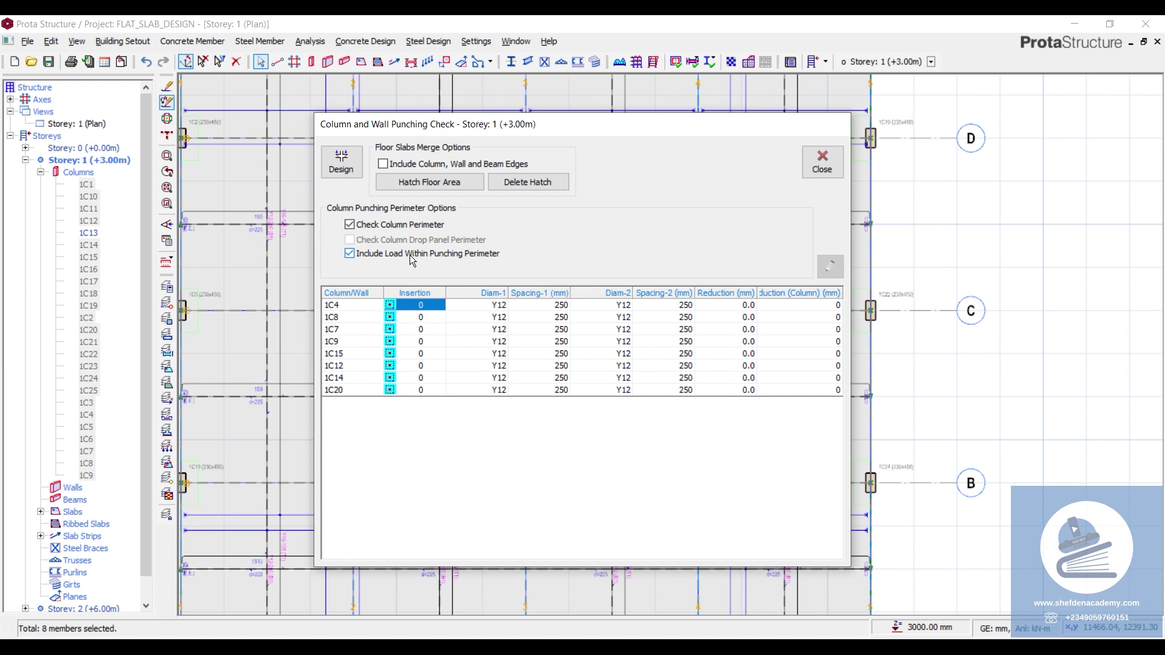
{"action": "left_click", "coordinate": [417, 183]}
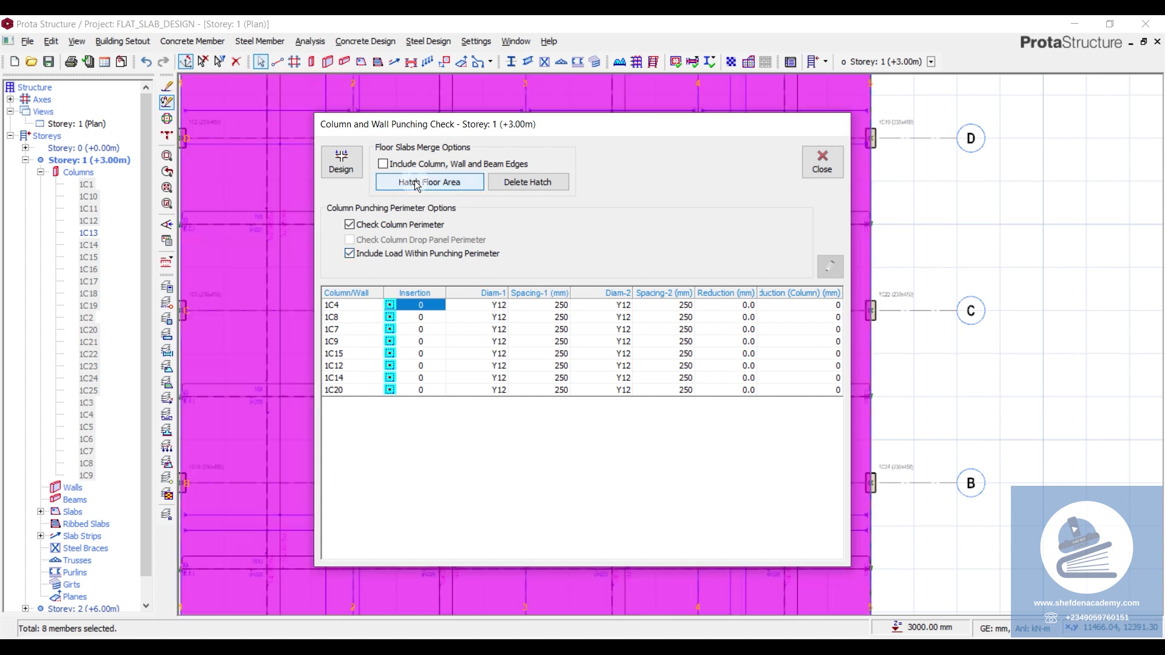
{"action": "left_click", "coordinate": [343, 164]}
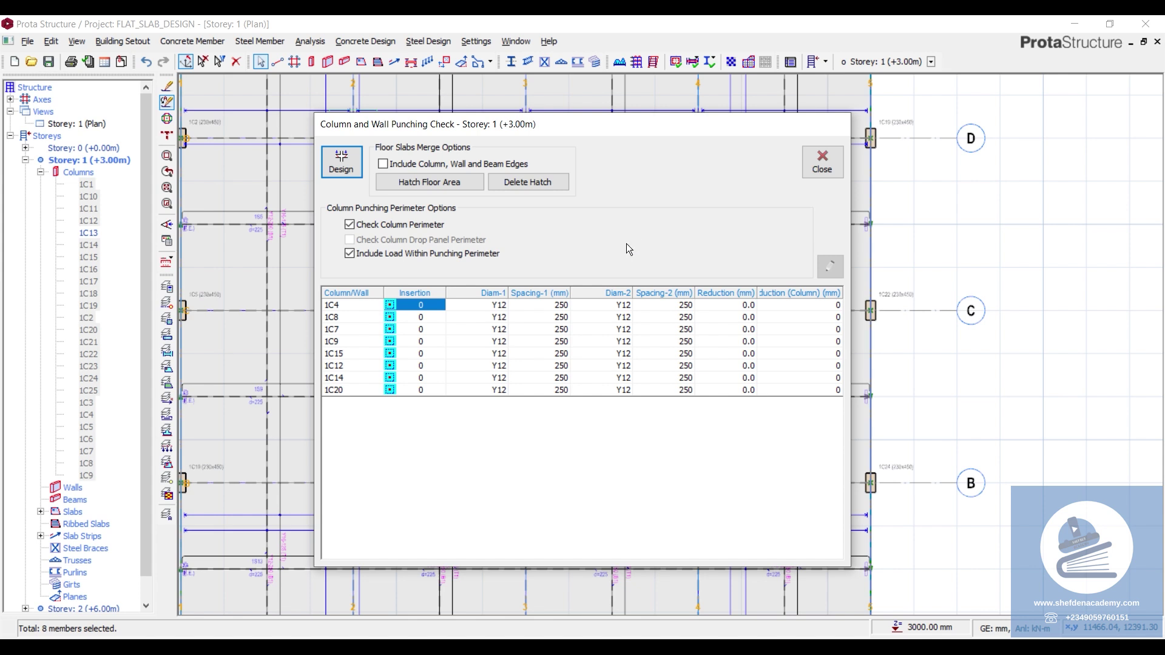
{"action": "left_click", "coordinate": [516, 376]}
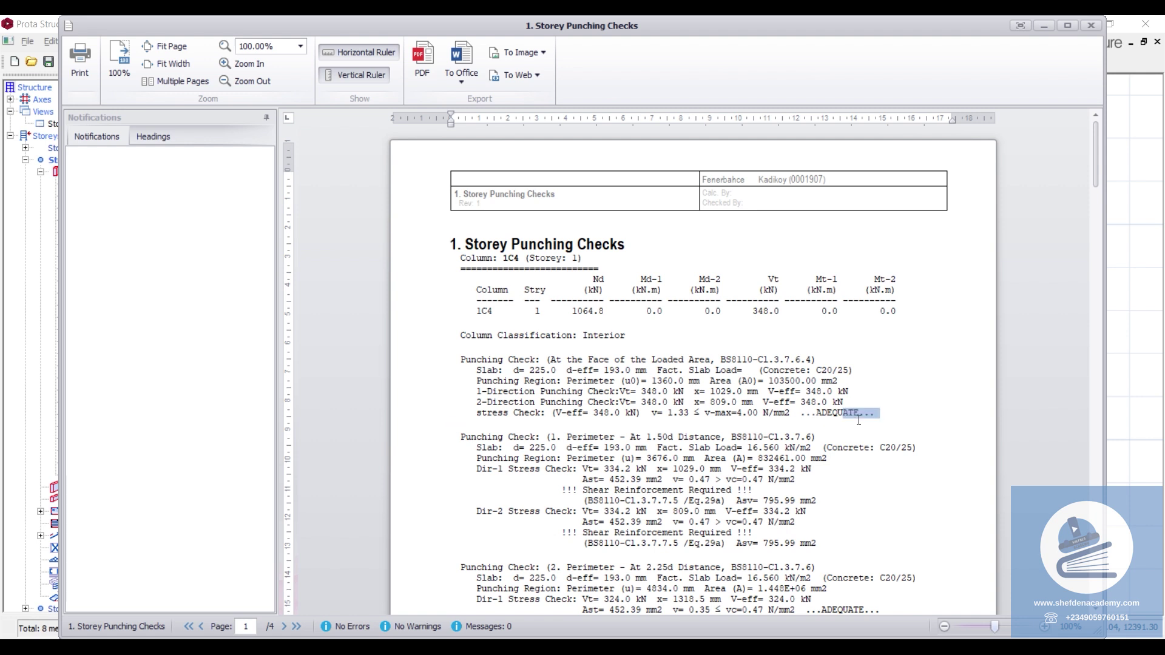
Step: Examine column 1C4's stress checks and shear reinforcement requirements at the 1.50d and 2.25d perimeters in the report
{"action": "left_click", "coordinate": [785, 438]}
{"action": "left_click_drag", "start_coordinate": [578, 534], "coordinate": [734, 537]}
{"action": "left_click_drag", "start_coordinate": [577, 487], "coordinate": [739, 498]}
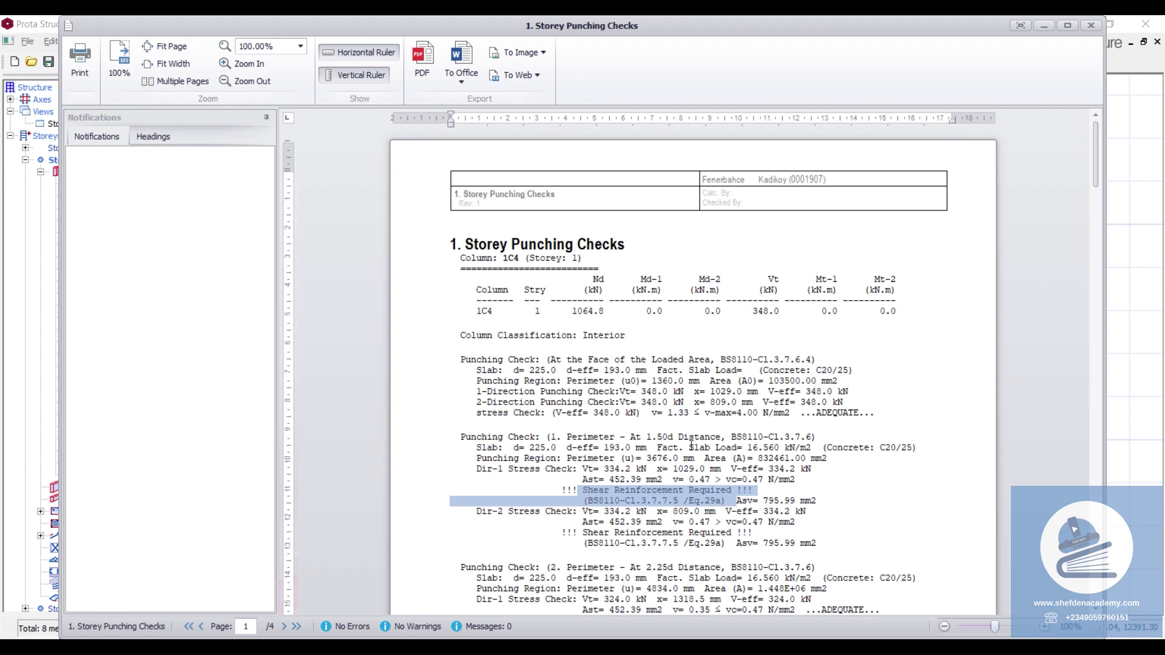
{"action": "left_click", "coordinate": [589, 503]}
{"action": "left_click_drag", "start_coordinate": [577, 489], "coordinate": [753, 489]}
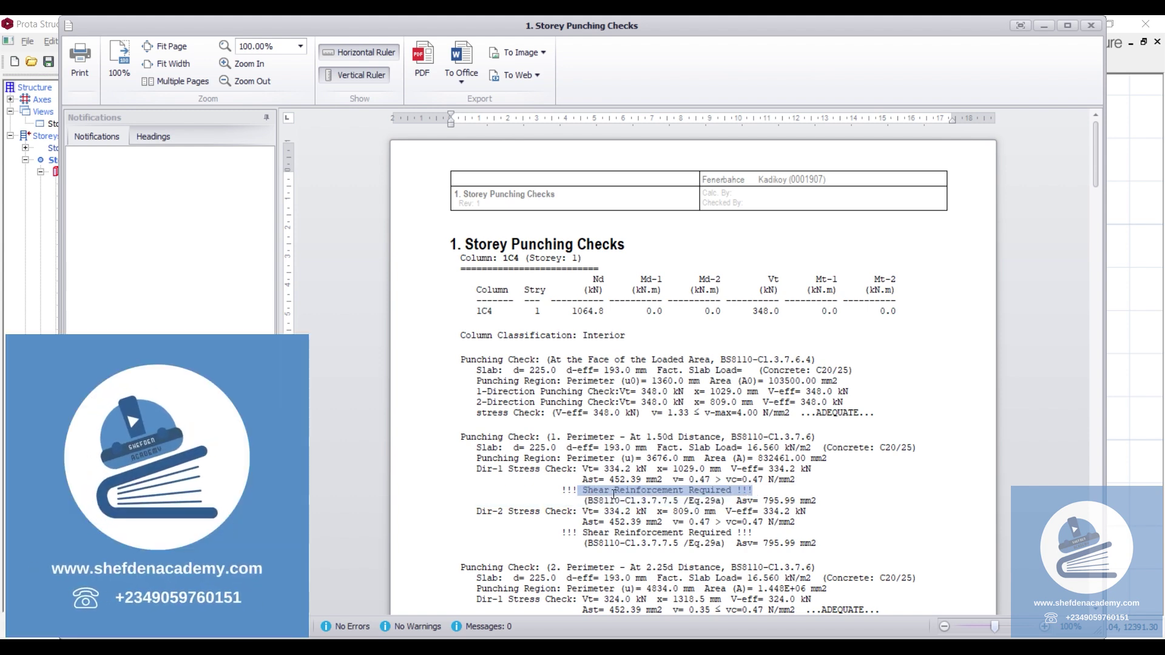
{"action": "left_click_drag", "start_coordinate": [584, 535], "coordinate": [676, 543]}
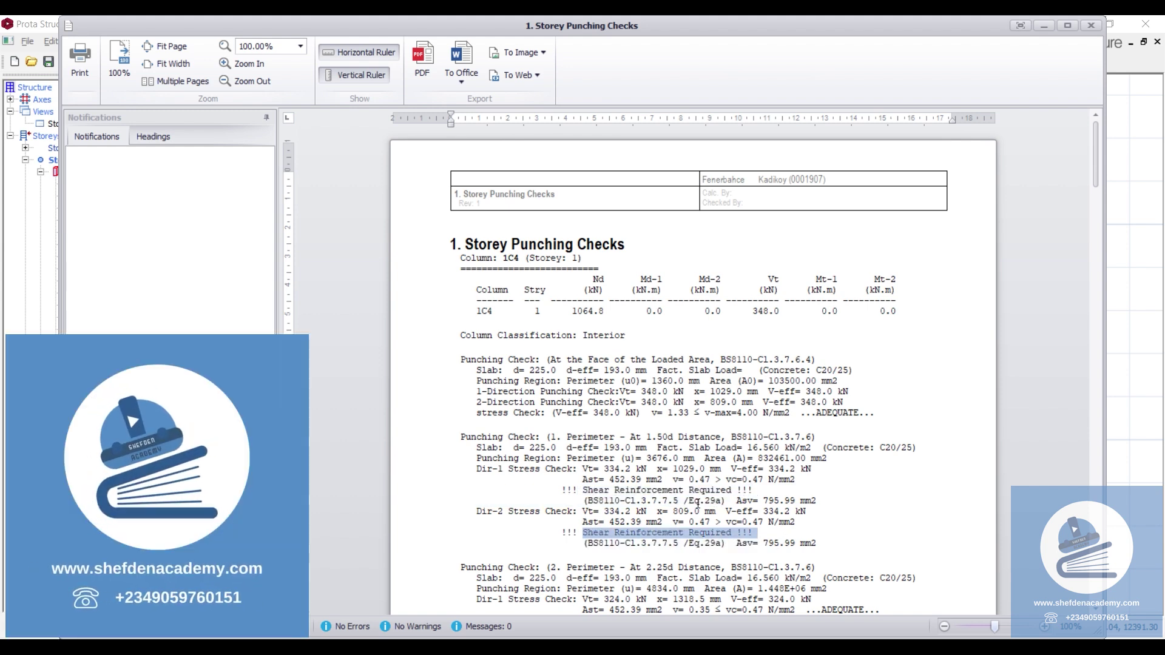
{"action": "scroll", "coordinate": [594, 474], "scroll_direction": "down", "scroll_amount": 5}
{"action": "left_click_drag", "start_coordinate": [556, 438], "coordinate": [716, 442]}
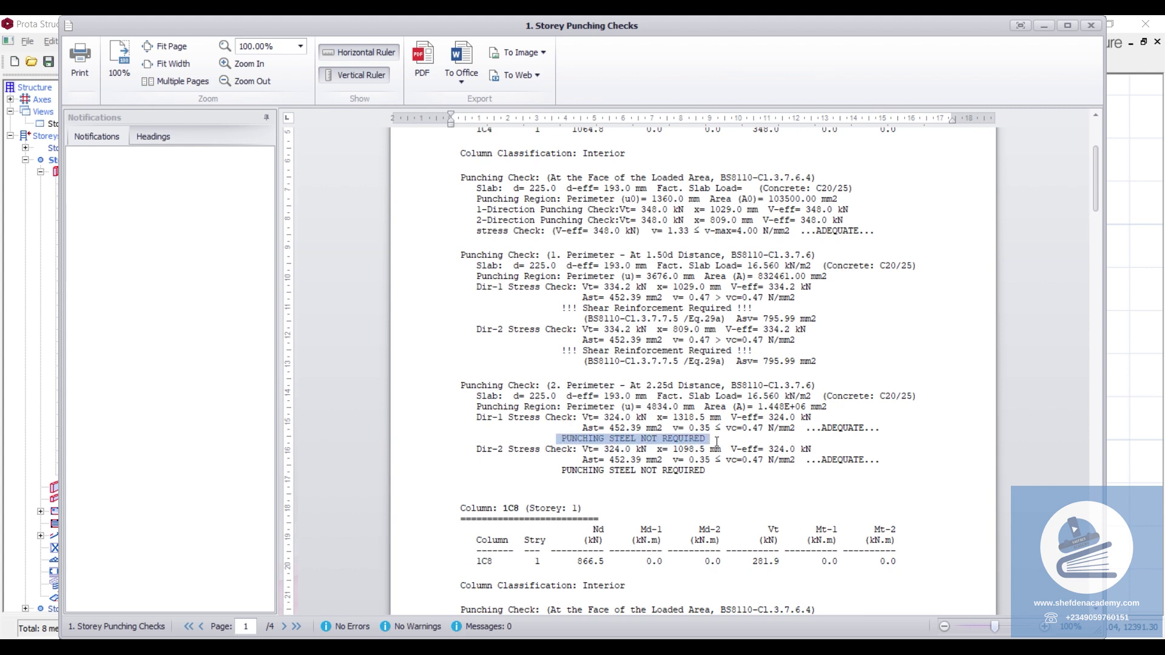
{"action": "scroll", "coordinate": [525, 215], "scroll_direction": "up", "scroll_amount": 5}
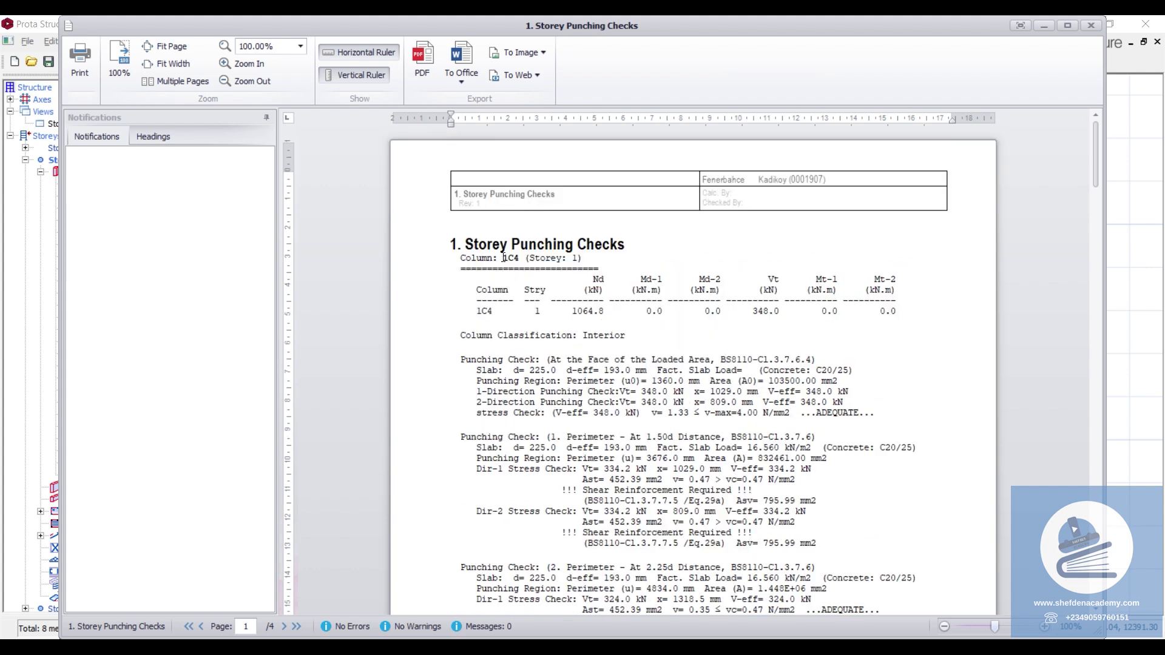
{"action": "left_click_drag", "start_coordinate": [503, 258], "coordinate": [543, 267]}
Step: Examine the stress checks and punching steel requirements of interior columns 1C8, 1C7, 1C9 and 1C15 in the report
{"action": "scroll", "coordinate": [555, 270], "scroll_direction": "down", "scroll_amount": 10}
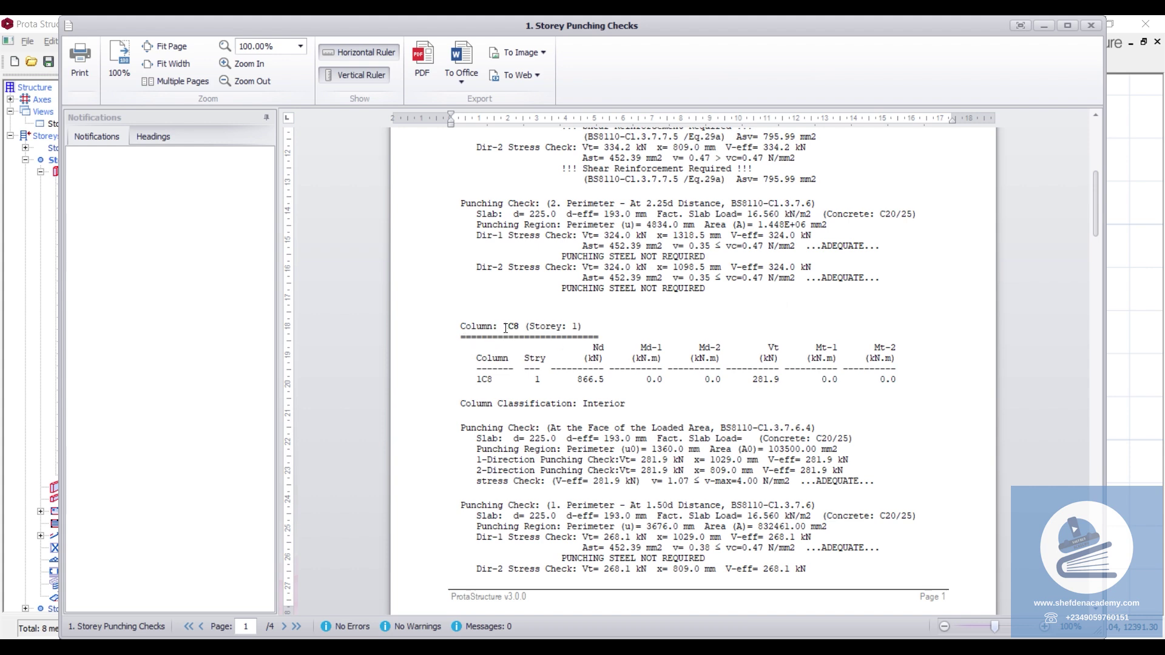
{"action": "left_click_drag", "start_coordinate": [504, 328], "coordinate": [543, 328]}
{"action": "scroll", "coordinate": [662, 365], "scroll_direction": "down", "scroll_amount": 5}
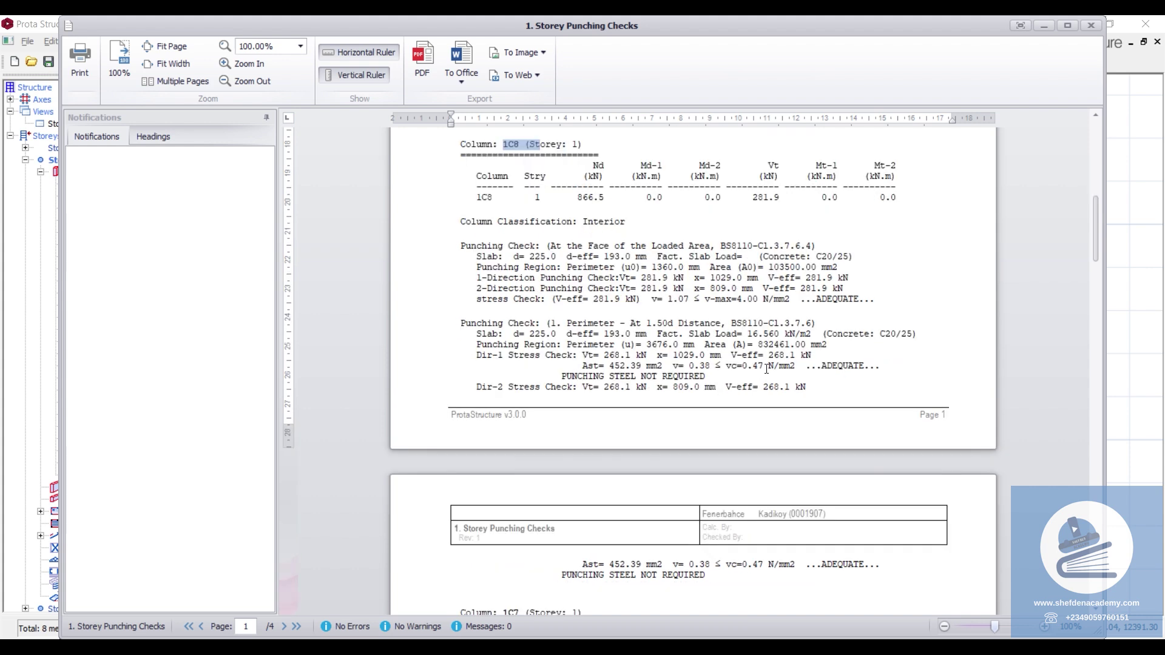
{"action": "scroll", "coordinate": [566, 344], "scroll_direction": "down", "scroll_amount": 5}
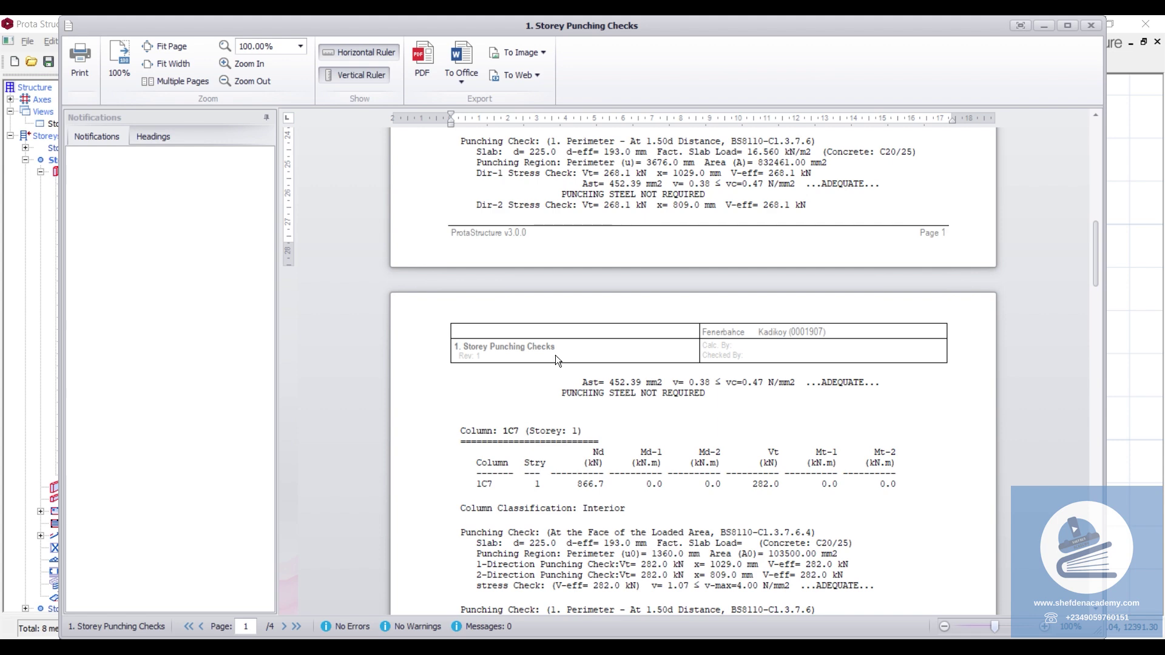
{"action": "scroll", "coordinate": [555, 357], "scroll_direction": "down", "scroll_amount": 5}
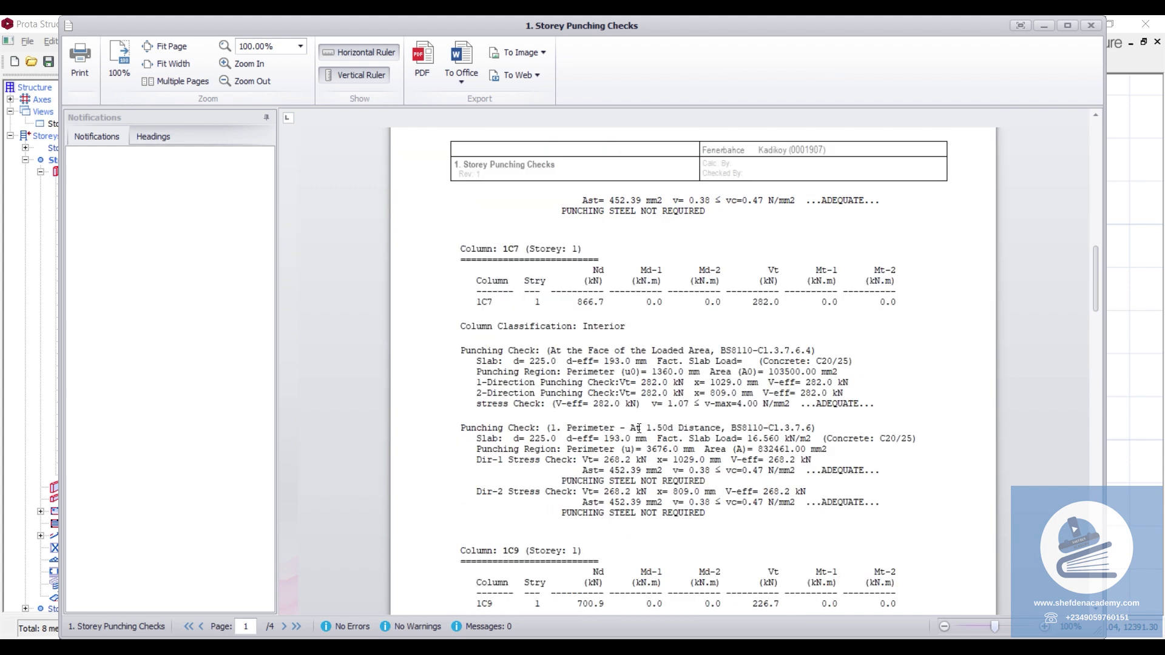
{"action": "scroll", "coordinate": [637, 365], "scroll_direction": "down", "scroll_amount": 10}
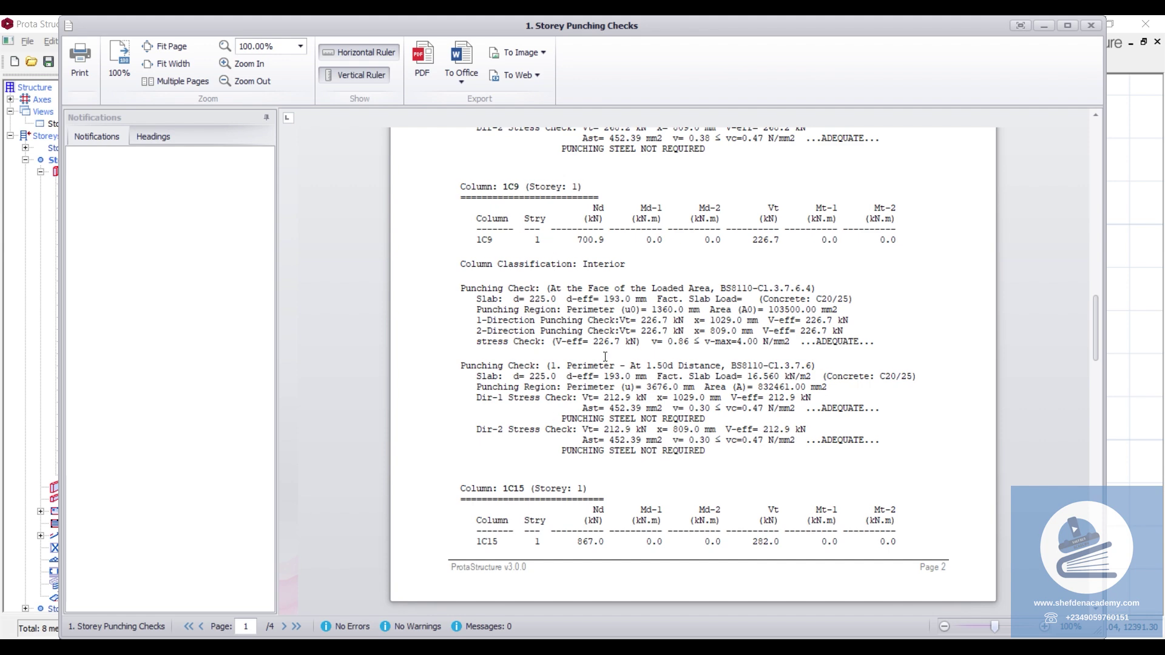
{"action": "scroll", "coordinate": [605, 357], "scroll_direction": "down", "scroll_amount": 10}
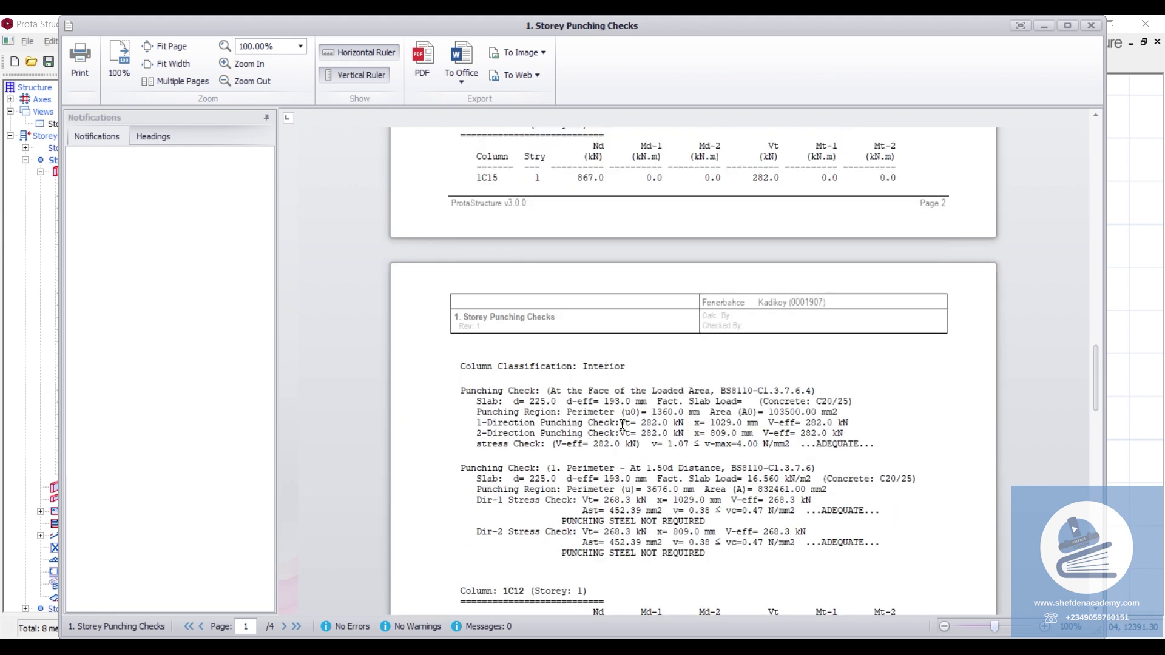
Step: Examine column 1C12's shear reinforcement requirement and required Asv area at the 1.50d perimeter in the report
{"action": "scroll", "coordinate": [616, 394], "scroll_direction": "down", "scroll_amount": 5}
{"action": "scroll", "coordinate": [556, 398], "scroll_direction": "down", "scroll_amount": 5}
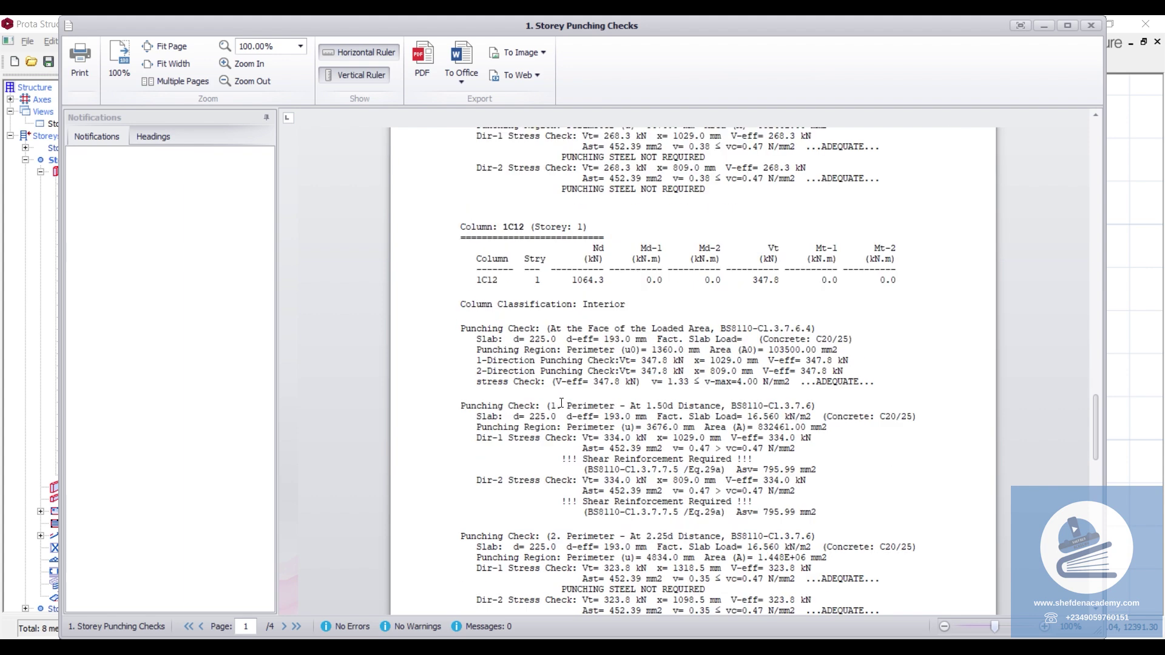
{"action": "left_click_drag", "start_coordinate": [573, 513], "coordinate": [816, 471]}
{"action": "left_click", "coordinate": [711, 459]}
{"action": "left_click", "coordinate": [763, 470]}
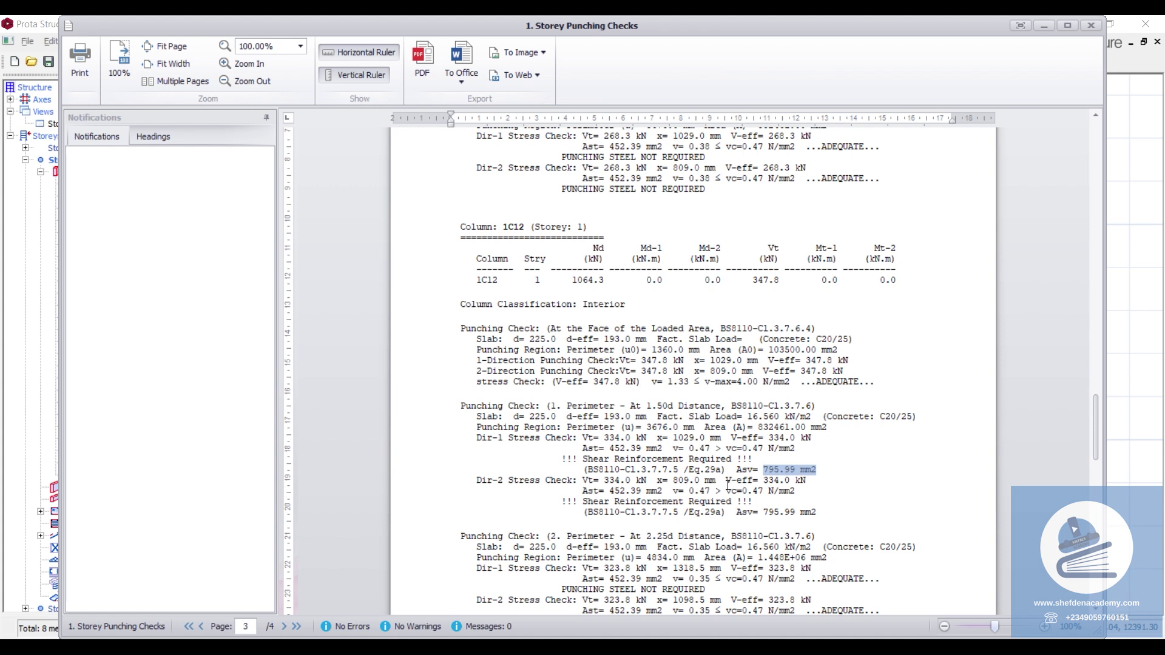
{"action": "left_click", "coordinate": [769, 471]}
{"action": "scroll", "coordinate": [645, 443], "scroll_direction": "down", "scroll_amount": 3}
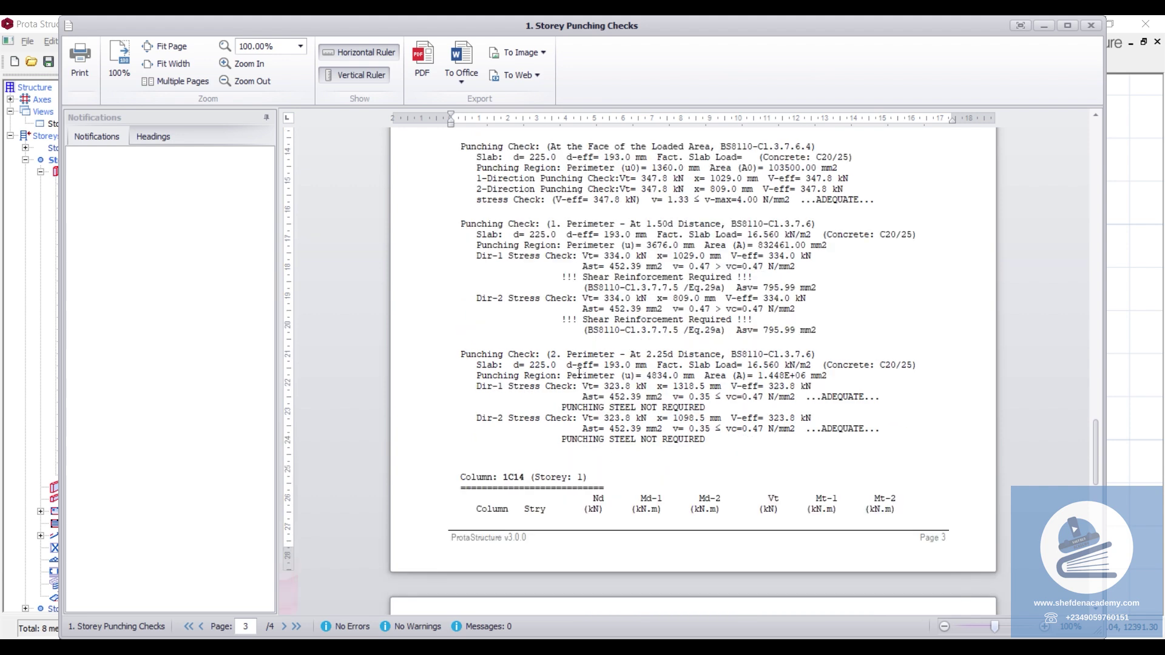
{"action": "scroll", "coordinate": [578, 372], "scroll_direction": "up", "scroll_amount": 3}
Step: Examine the punching results of columns 1C14 and 1C20, and close the report and punching check
{"action": "scroll", "coordinate": [520, 233], "scroll_direction": "down", "scroll_amount": 9}
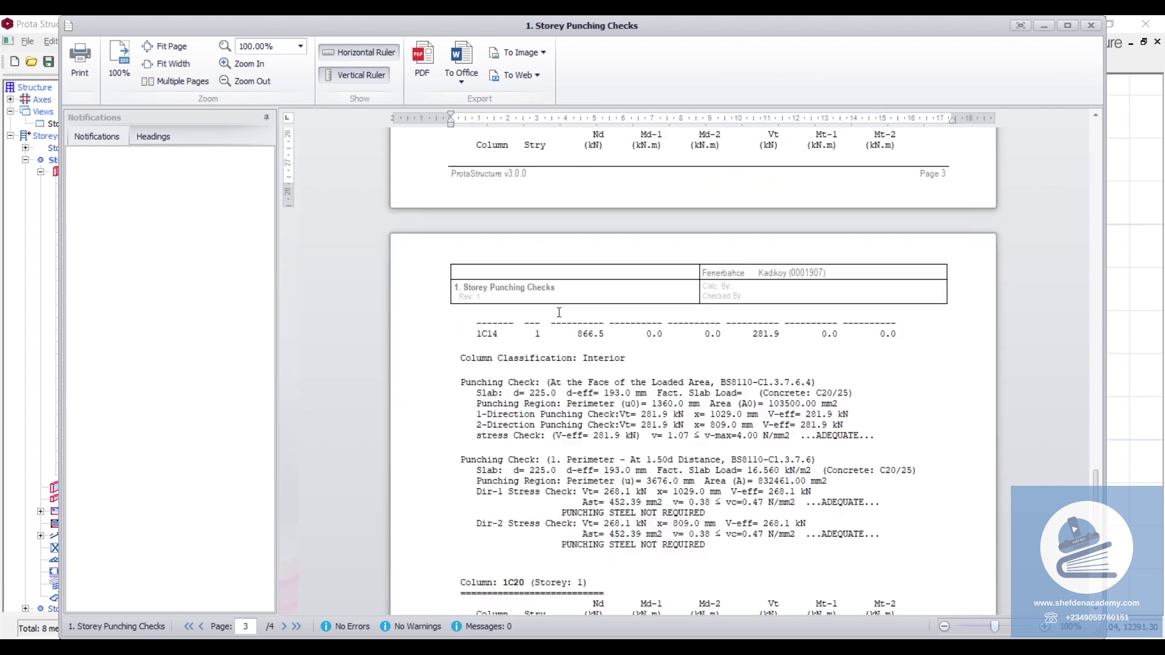
{"action": "scroll", "coordinate": [629, 459], "scroll_direction": "down", "scroll_amount": 6}
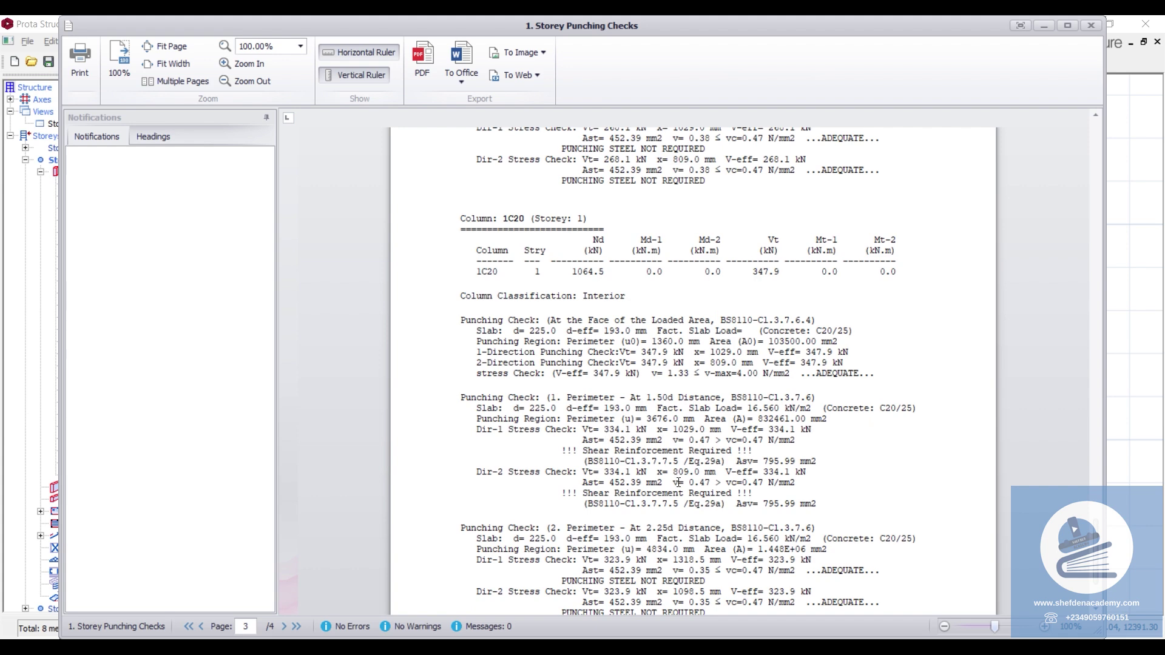
{"action": "scroll", "coordinate": [543, 267], "scroll_direction": "down", "scroll_amount": 2}
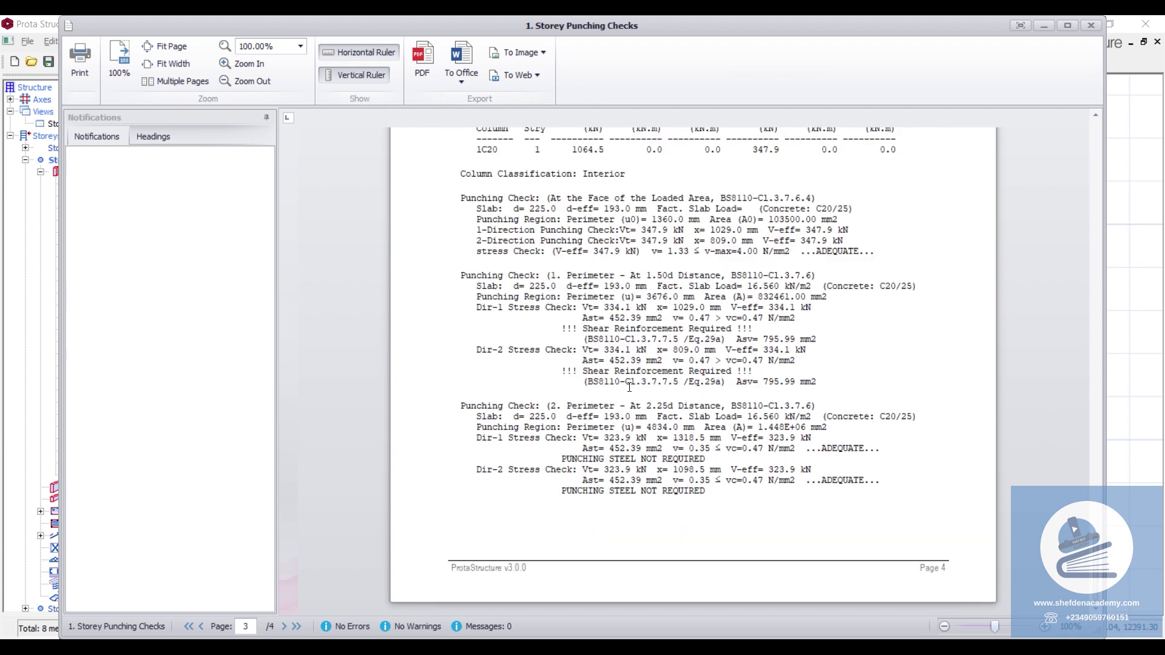
{"action": "left_click", "coordinate": [1091, 26]}
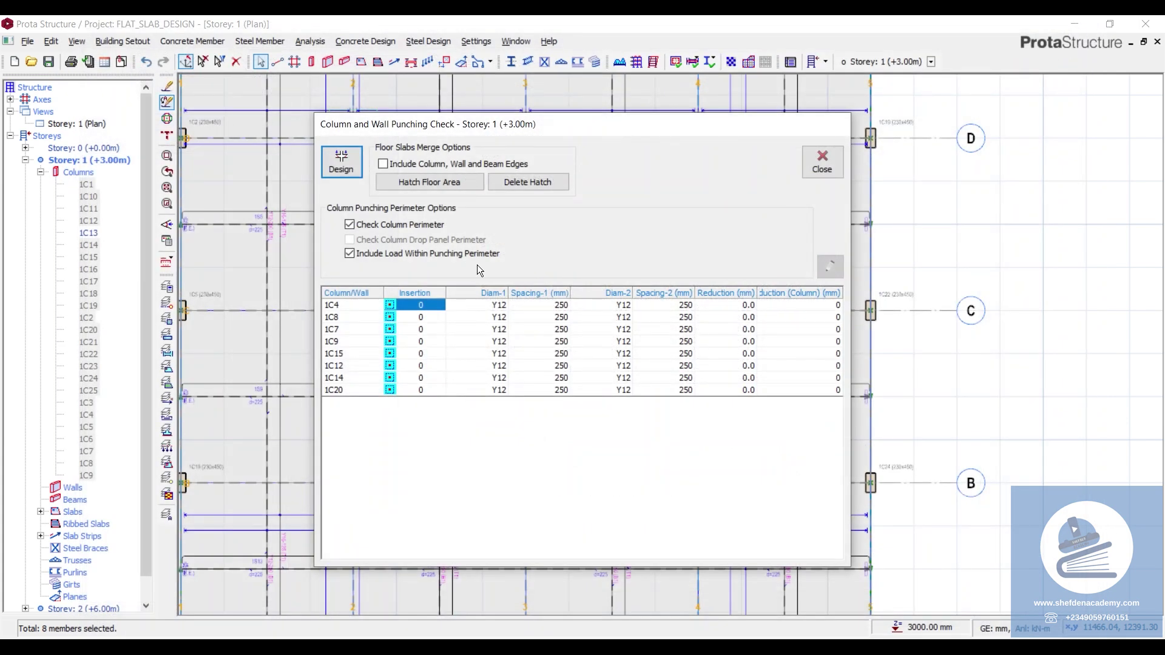
{"action": "left_click", "coordinate": [825, 168]}
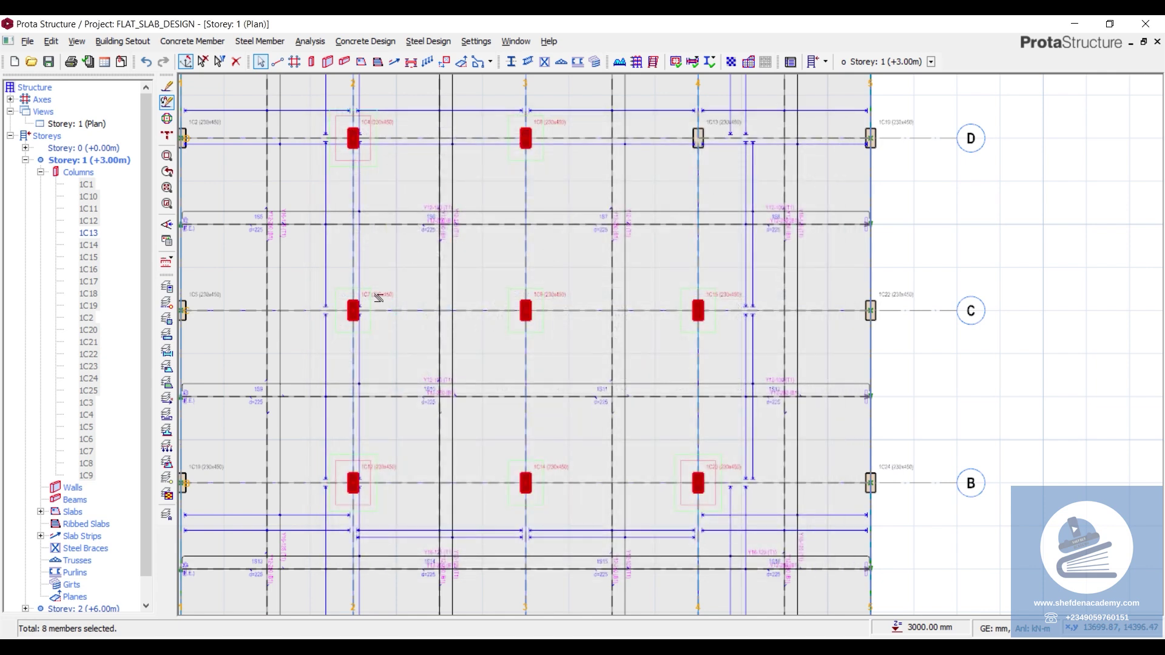
Step: Examine the punching perimeters drawn around the selected interior columns on grid lines B to D of the Storey 1 plan
{"action": "scroll", "coordinate": [382, 291], "scroll_direction": "up", "scroll_amount": 3}
{"action": "scroll", "coordinate": [389, 286], "scroll_direction": "down", "scroll_amount": 3}
{"action": "scroll", "coordinate": [447, 229], "scroll_direction": "up", "scroll_amount": 4}
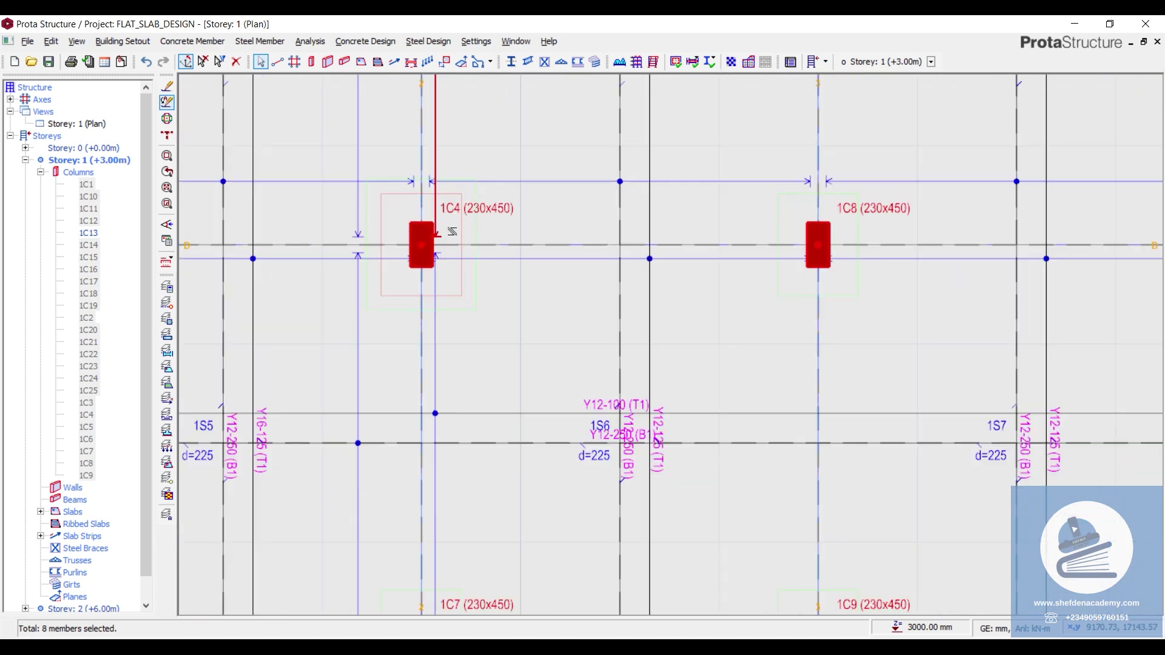
{"action": "scroll", "coordinate": [452, 244], "scroll_direction": "down", "scroll_amount": 3}
{"action": "scroll", "coordinate": [452, 244], "scroll_direction": "down", "scroll_amount": 3}
{"action": "scroll", "coordinate": [671, 268], "scroll_direction": "up", "scroll_amount": 3}
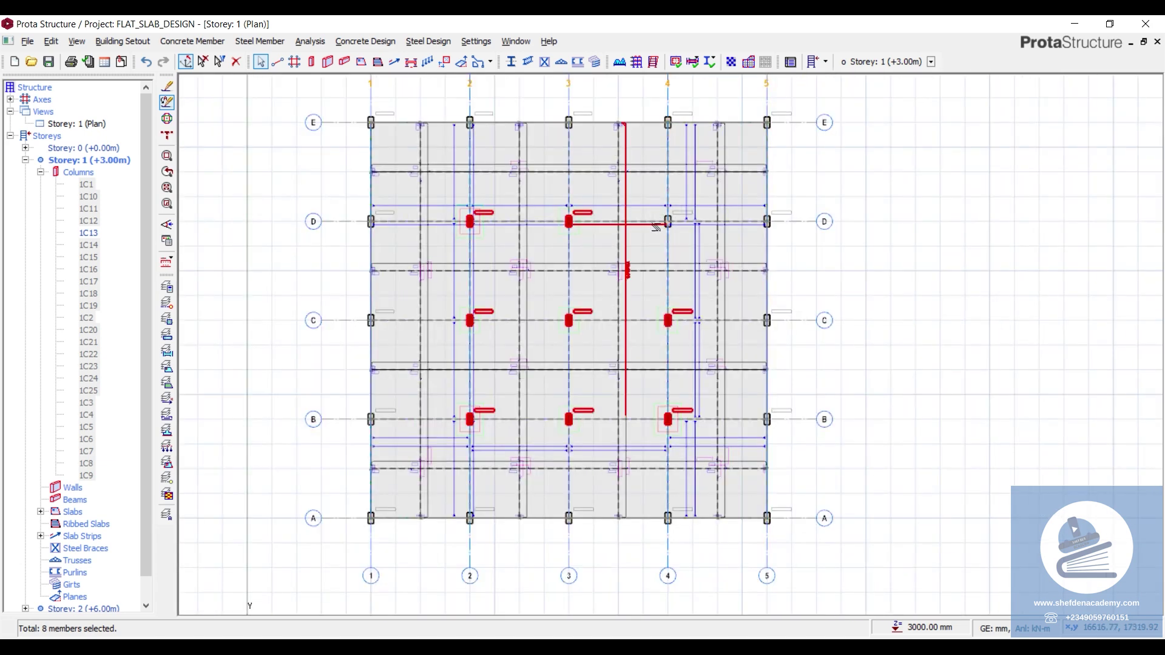
{"action": "scroll", "coordinate": [671, 267], "scroll_direction": "down", "scroll_amount": 3}
{"action": "scroll", "coordinate": [504, 291], "scroll_direction": "up", "scroll_amount": 4}
{"action": "scroll", "coordinate": [515, 318], "scroll_direction": "down", "scroll_amount": 2}
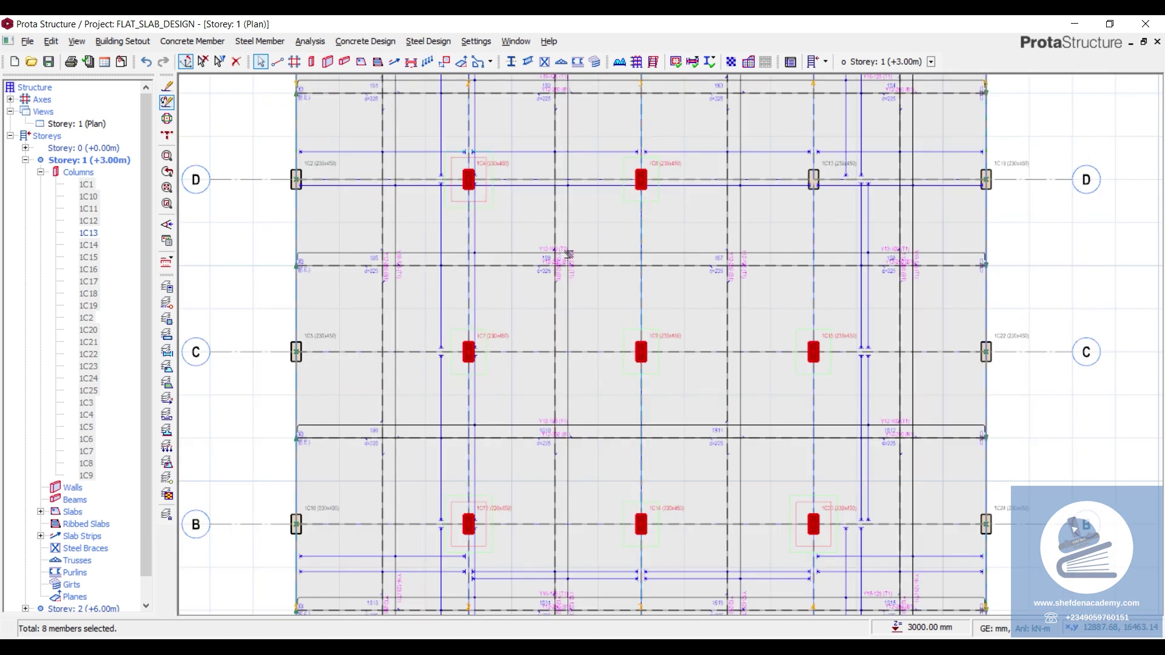
{"action": "scroll", "coordinate": [586, 391], "scroll_direction": "down", "scroll_amount": 2}
{"action": "scroll", "coordinate": [585, 392], "scroll_direction": "up", "scroll_amount": 4}
{"action": "scroll", "coordinate": [595, 358], "scroll_direction": "down", "scroll_amount": 2}
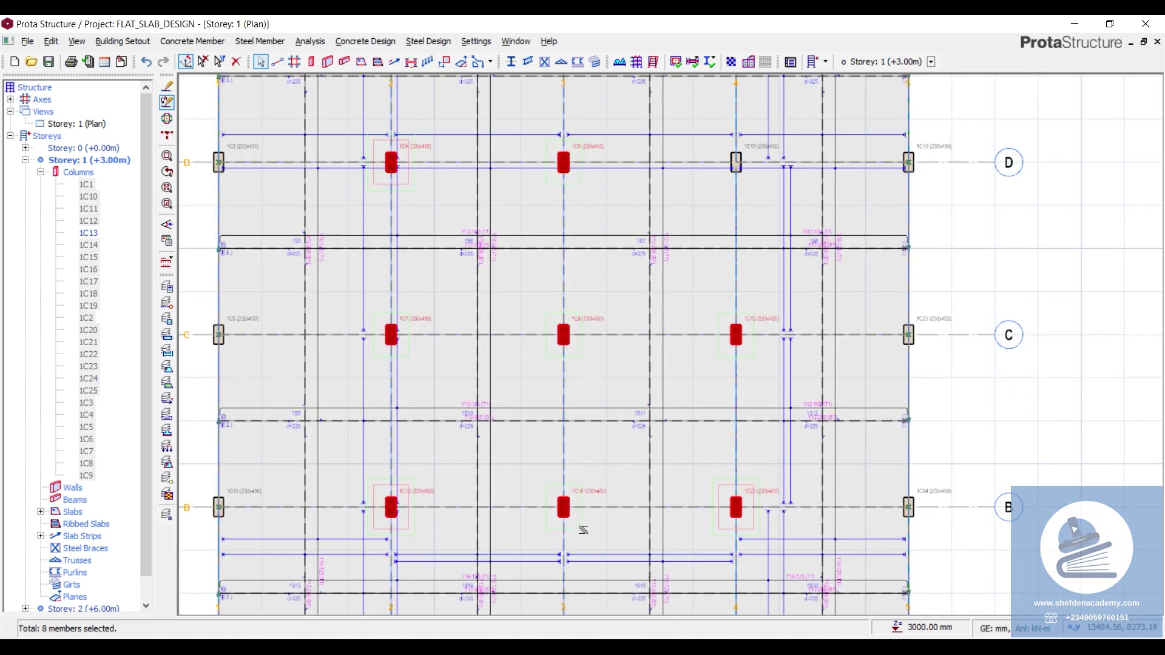
{"action": "scroll", "coordinate": [582, 531], "scroll_direction": "up", "scroll_amount": 2}
{"action": "scroll", "coordinate": [388, 503], "scroll_direction": "down", "scroll_amount": 3}
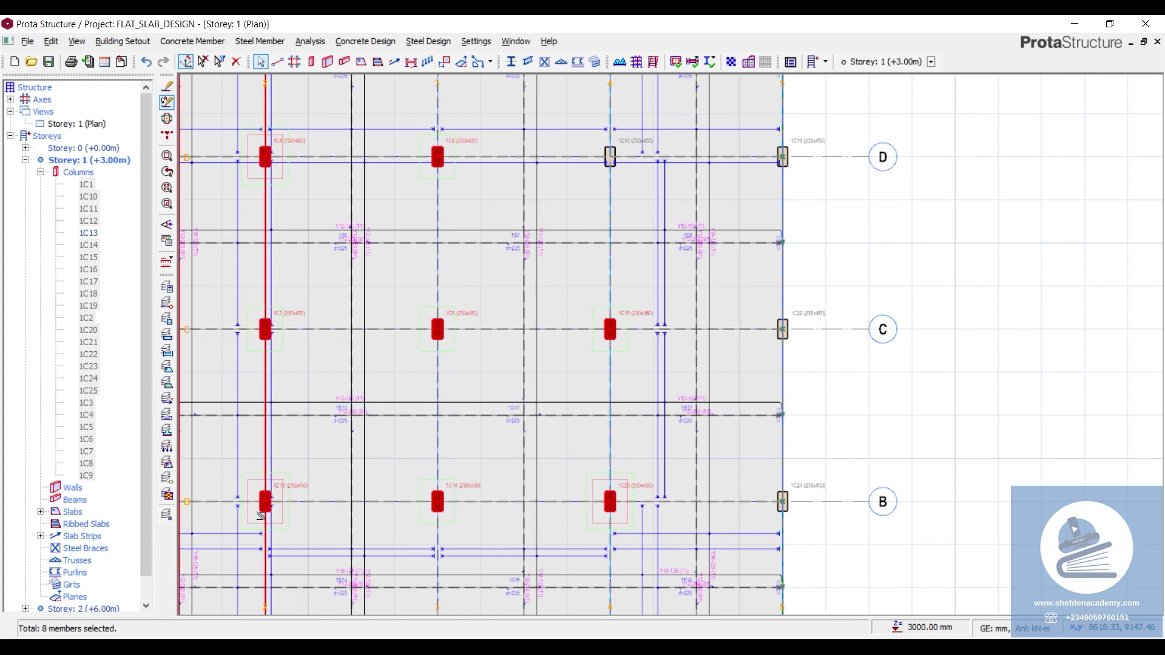
{"action": "scroll", "coordinate": [334, 529], "scroll_direction": "up", "scroll_amount": 4}
{"action": "scroll", "coordinate": [334, 529], "scroll_direction": "down", "scroll_amount": 3}
{"action": "scroll", "coordinate": [402, 410], "scroll_direction": "up", "scroll_amount": 5}
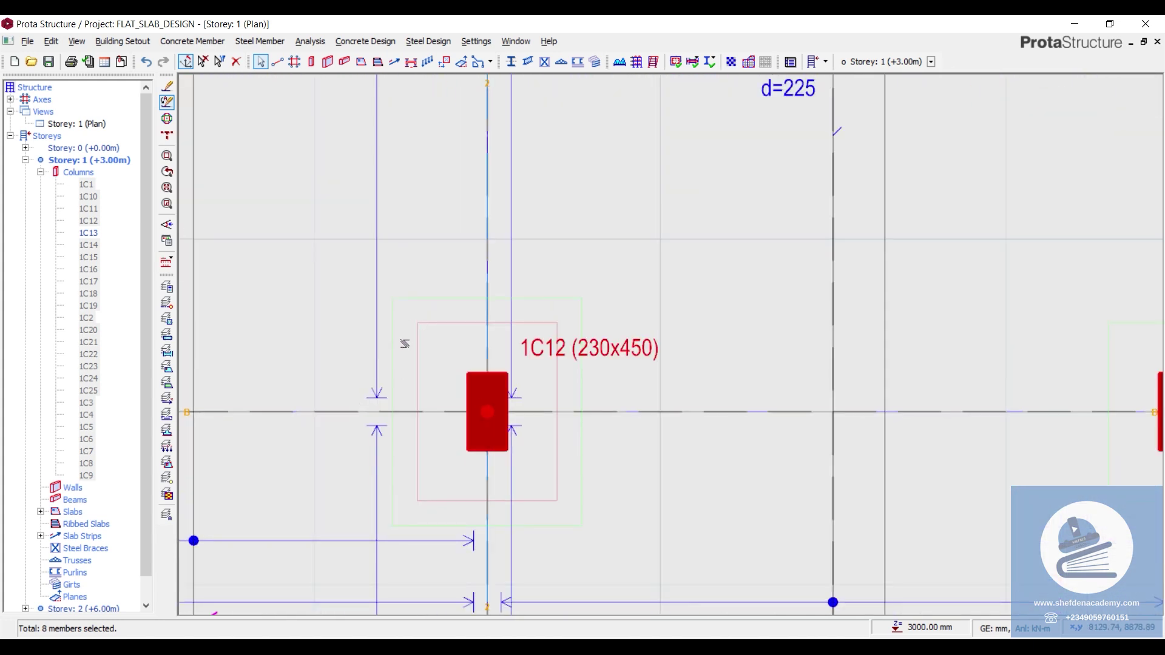
Step: Clear the column selection and compare the punching perimeters around columns 1C12, 1C20 and 1C4 with those of the neighbouring columns
{"action": "left_click", "coordinate": [429, 276]}
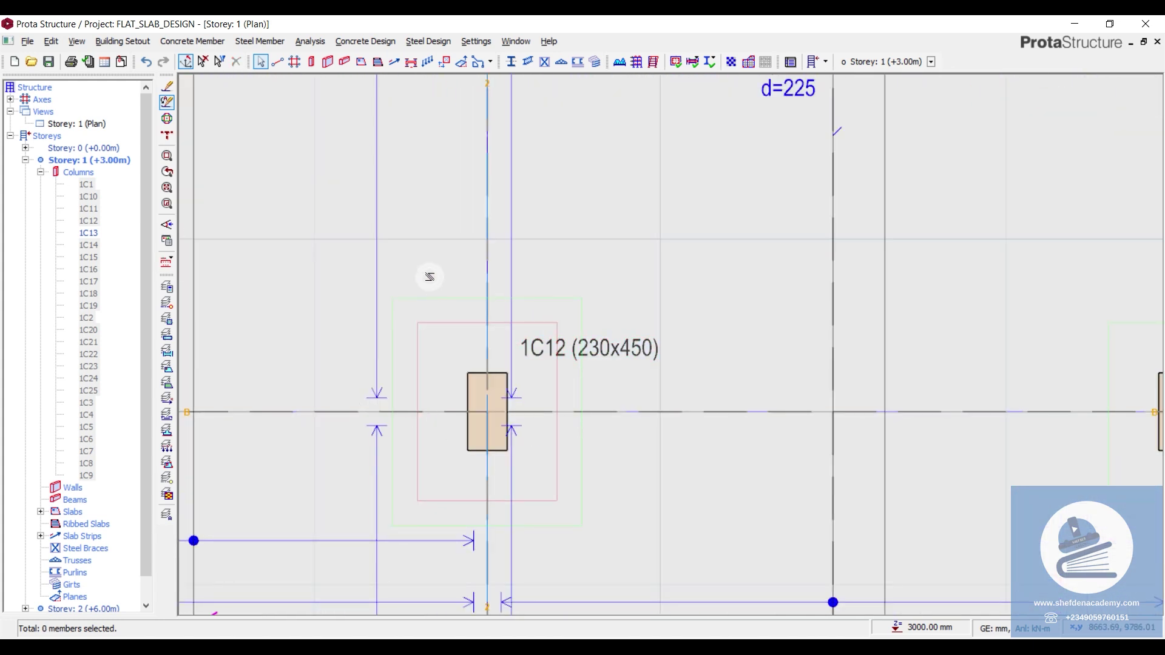
{"action": "scroll", "coordinate": [453, 414], "scroll_direction": "down", "scroll_amount": 3}
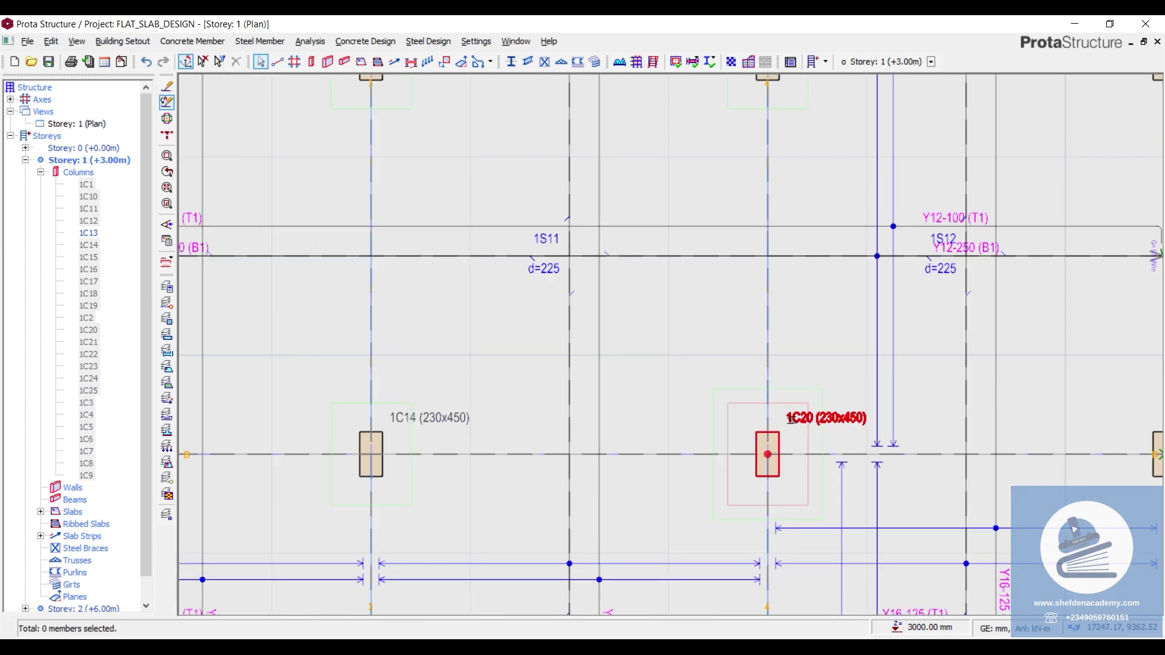
{"action": "scroll", "coordinate": [788, 425], "scroll_direction": "up", "scroll_amount": 4}
{"action": "scroll", "coordinate": [799, 444], "scroll_direction": "down", "scroll_amount": 3}
{"action": "scroll", "coordinate": [773, 333], "scroll_direction": "up", "scroll_amount": 2}
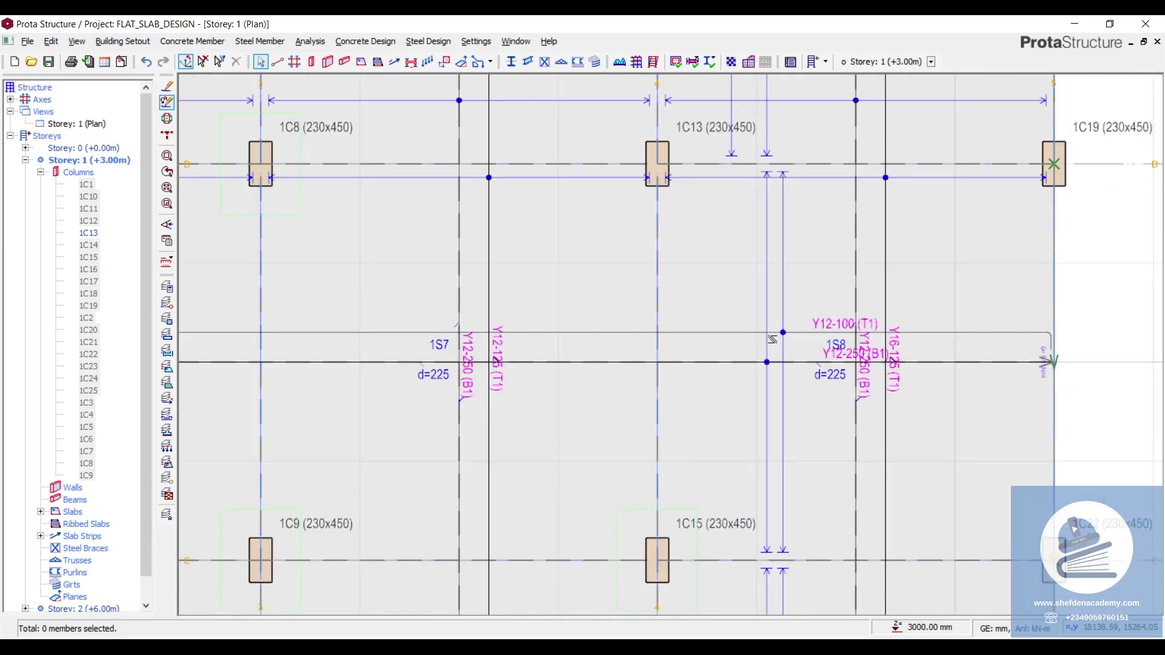
{"action": "scroll", "coordinate": [465, 269], "scroll_direction": "down", "scroll_amount": 1}
{"action": "scroll", "coordinate": [465, 269], "scroll_direction": "up", "scroll_amount": 1}
{"action": "scroll", "coordinate": [452, 426], "scroll_direction": "down", "scroll_amount": 3}
{"action": "scroll", "coordinate": [395, 244], "scroll_direction": "up", "scroll_amount": 5}
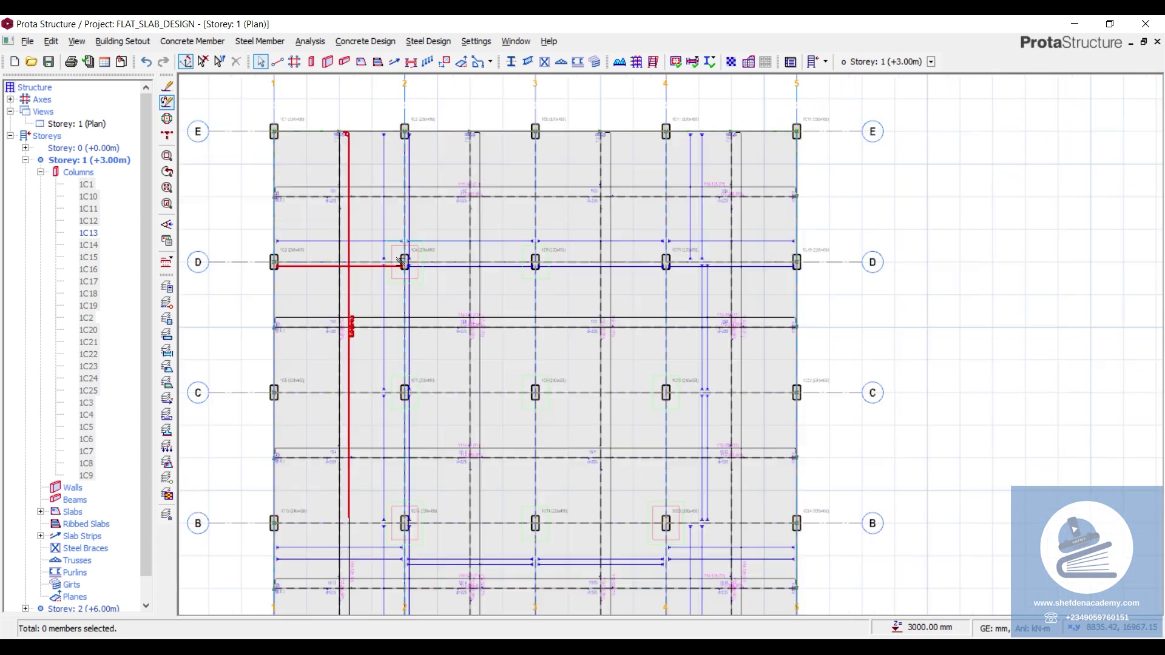
{"action": "scroll", "coordinate": [395, 242], "scroll_direction": "down", "scroll_amount": 5}
{"action": "scroll", "coordinate": [384, 389], "scroll_direction": "up", "scroll_amount": 3}
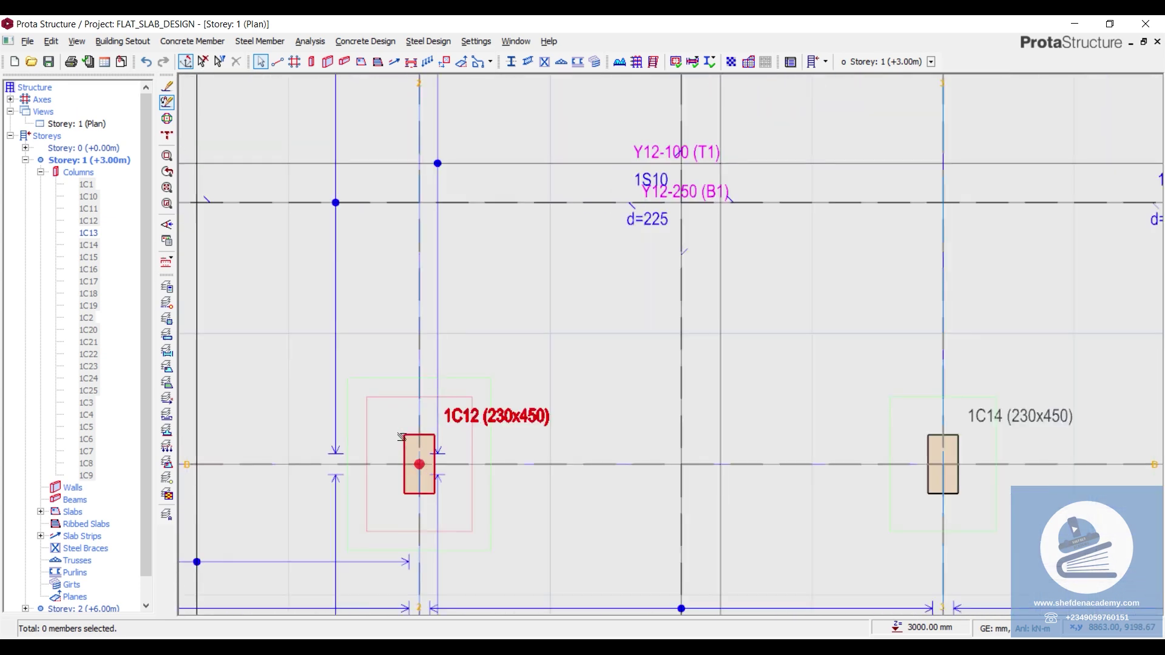
Step: Inspect the punching perimeters at columns 1C20, 1C12 and 1C4 individually and in the overall Storey 1 plan
{"action": "scroll", "coordinate": [388, 376], "scroll_direction": "down", "scroll_amount": 2}
{"action": "scroll", "coordinate": [382, 368], "scroll_direction": "down", "scroll_amount": 3}
{"action": "scroll", "coordinate": [521, 388], "scroll_direction": "up", "scroll_amount": 5}
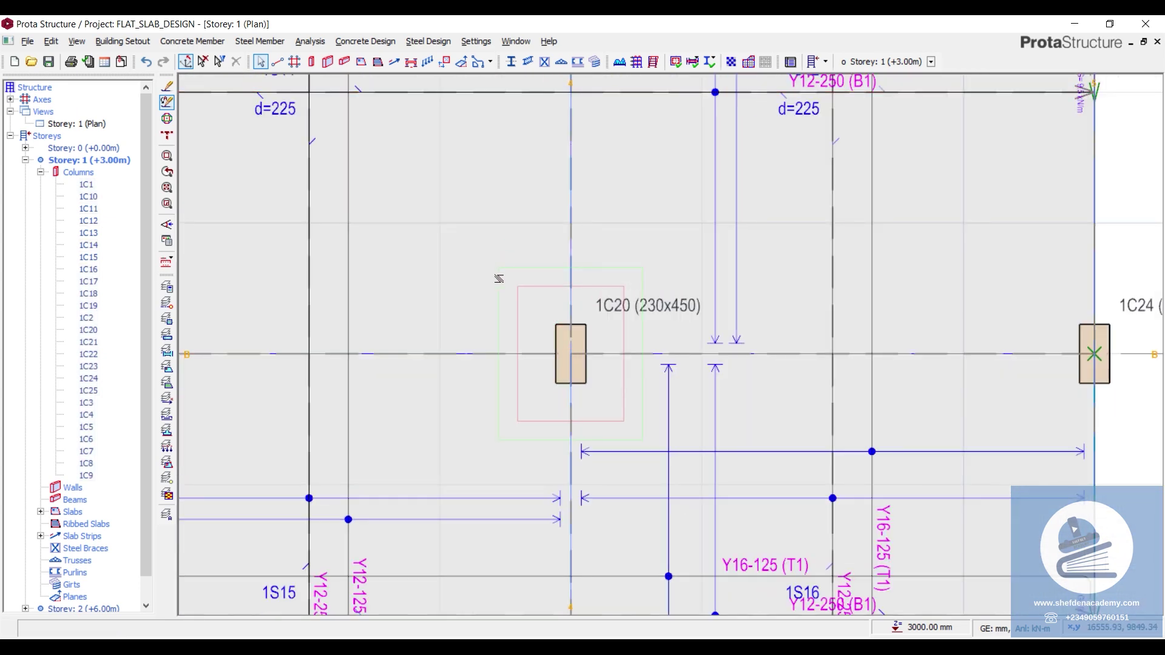
{"action": "scroll", "coordinate": [558, 272], "scroll_direction": "down", "scroll_amount": 5}
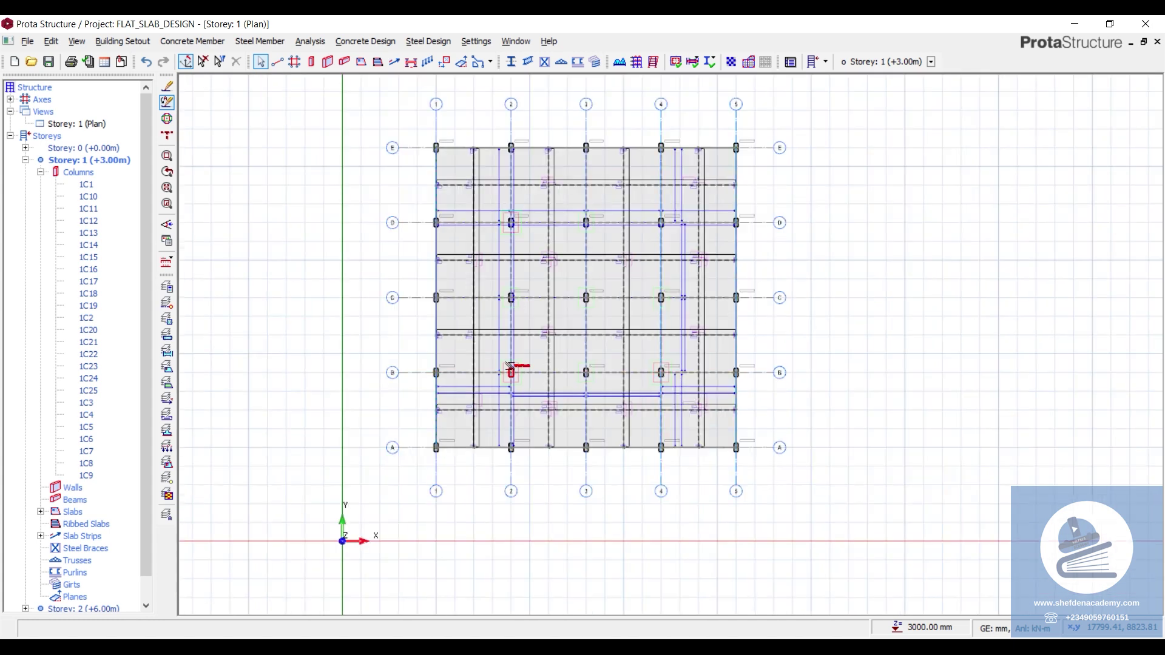
{"action": "scroll", "coordinate": [537, 328], "scroll_direction": "up", "scroll_amount": 4}
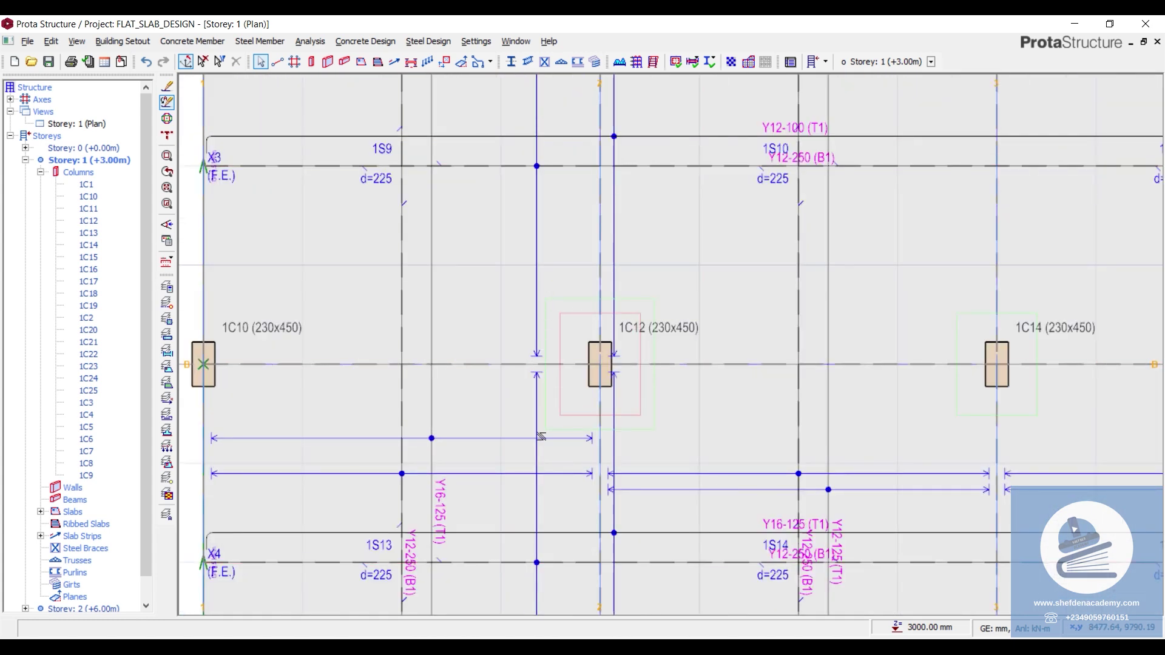
{"action": "scroll", "coordinate": [512, 494], "scroll_direction": "down", "scroll_amount": 6}
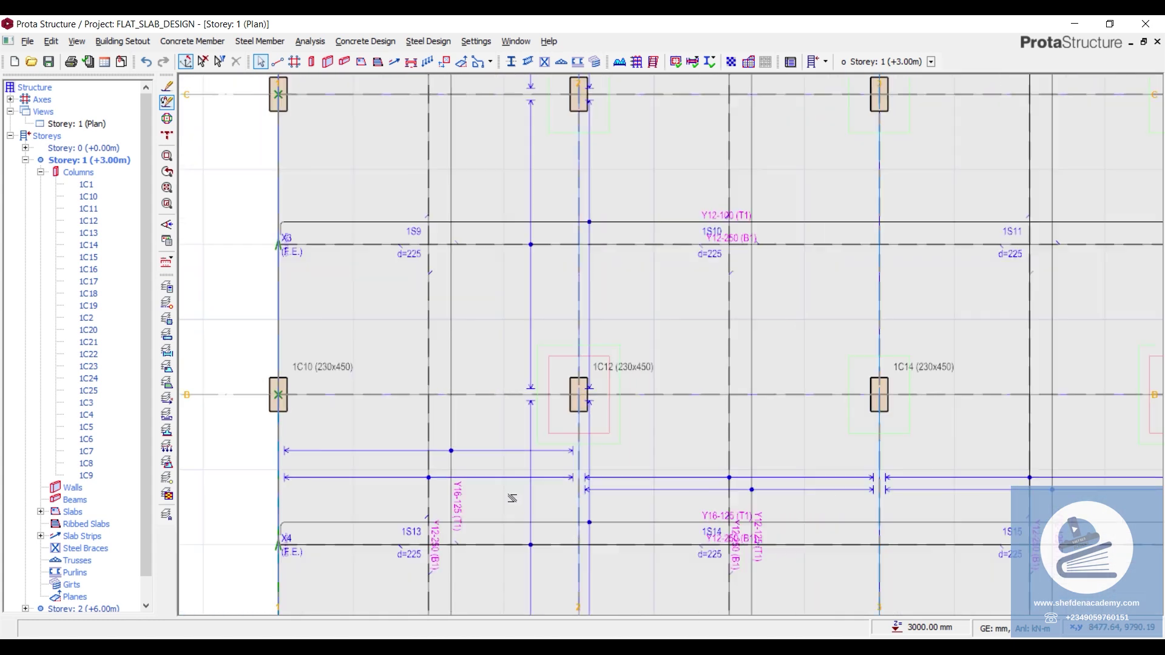
{"action": "scroll", "coordinate": [580, 257], "scroll_direction": "up", "scroll_amount": 5}
{"action": "scroll", "coordinate": [533, 330], "scroll_direction": "down", "scroll_amount": 3}
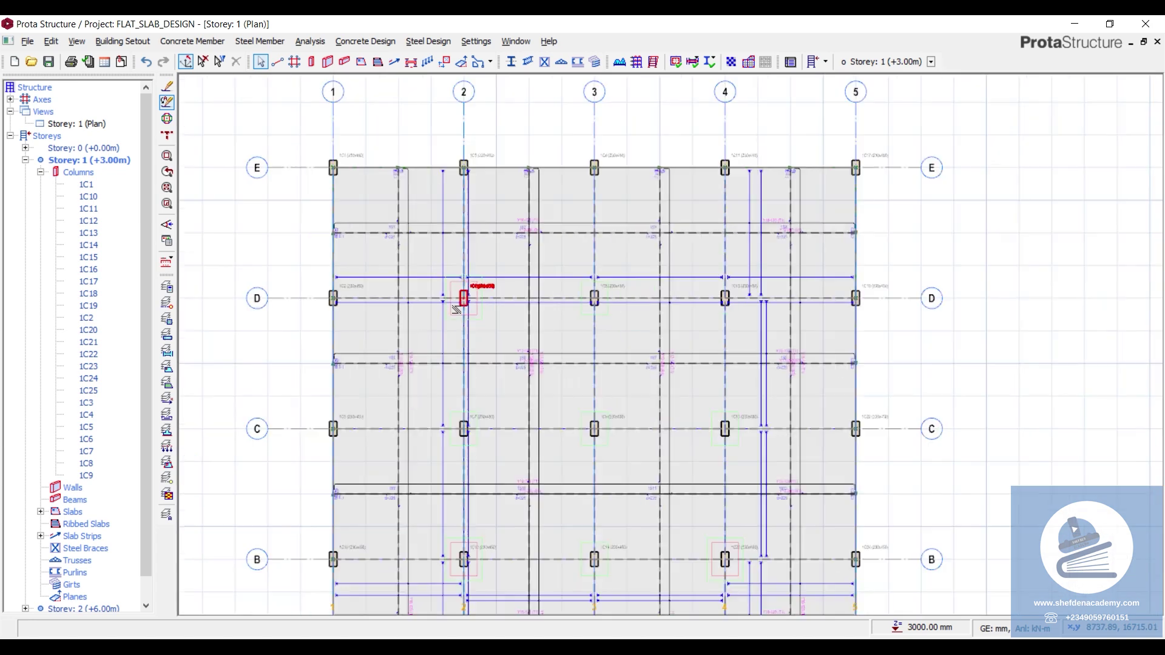
{"action": "scroll", "coordinate": [460, 299], "scroll_direction": "up", "scroll_amount": 3}
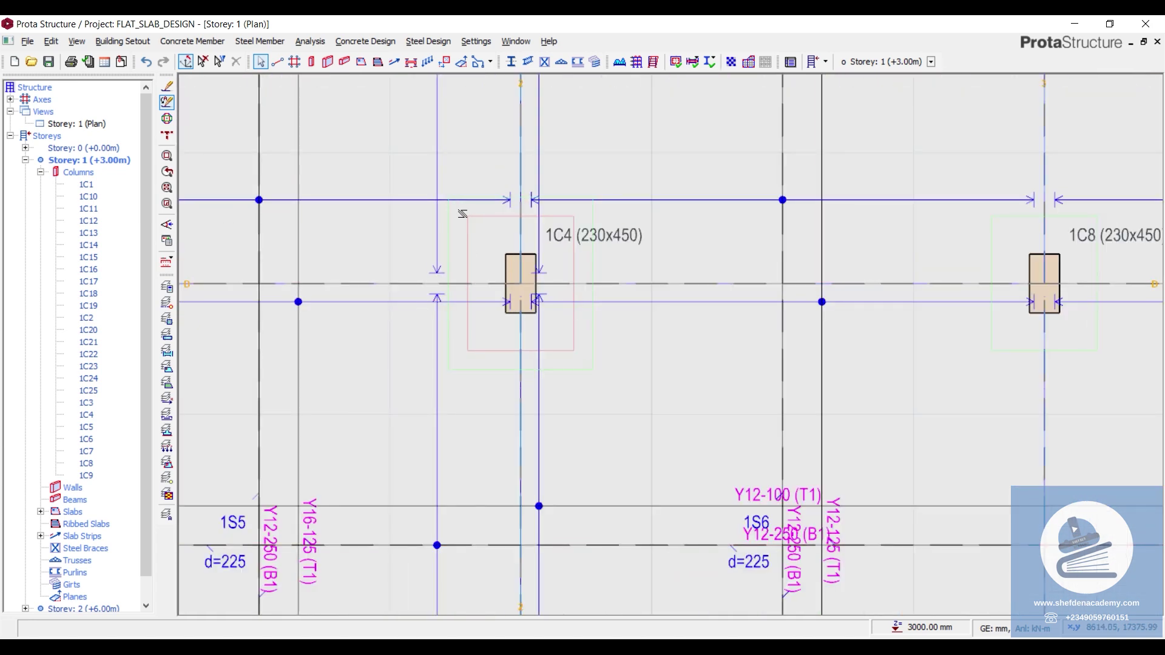
{"action": "scroll", "coordinate": [534, 395], "scroll_direction": "down", "scroll_amount": 5}
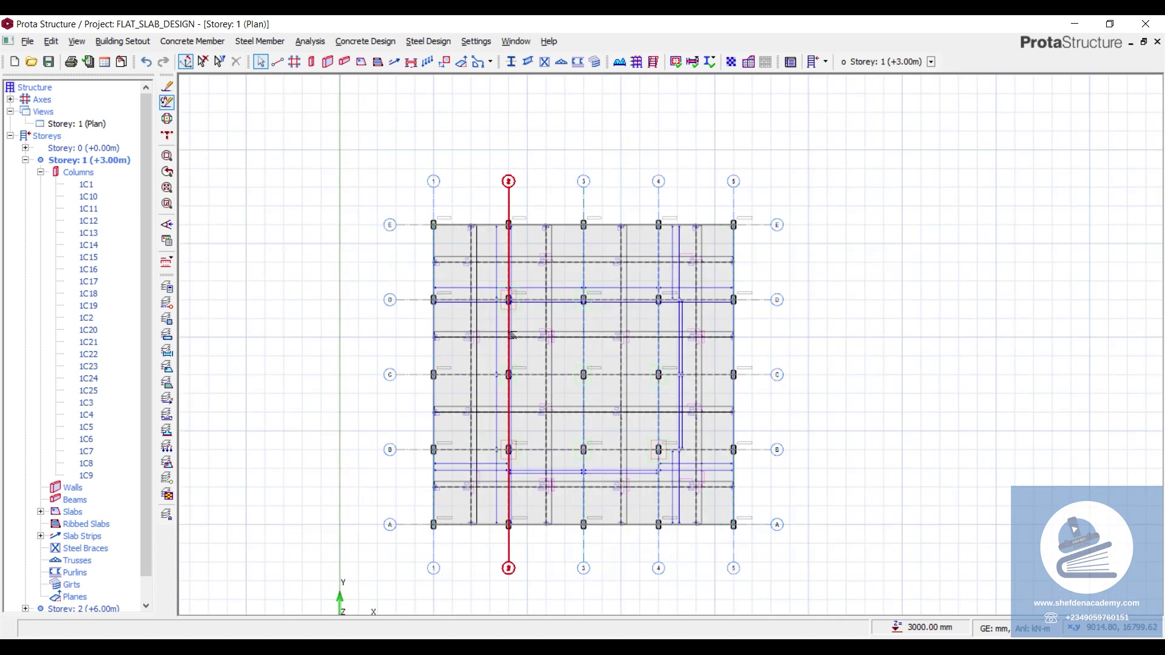
Step: Save the flat slab project
{"action": "key", "text": "ctrl+s"}
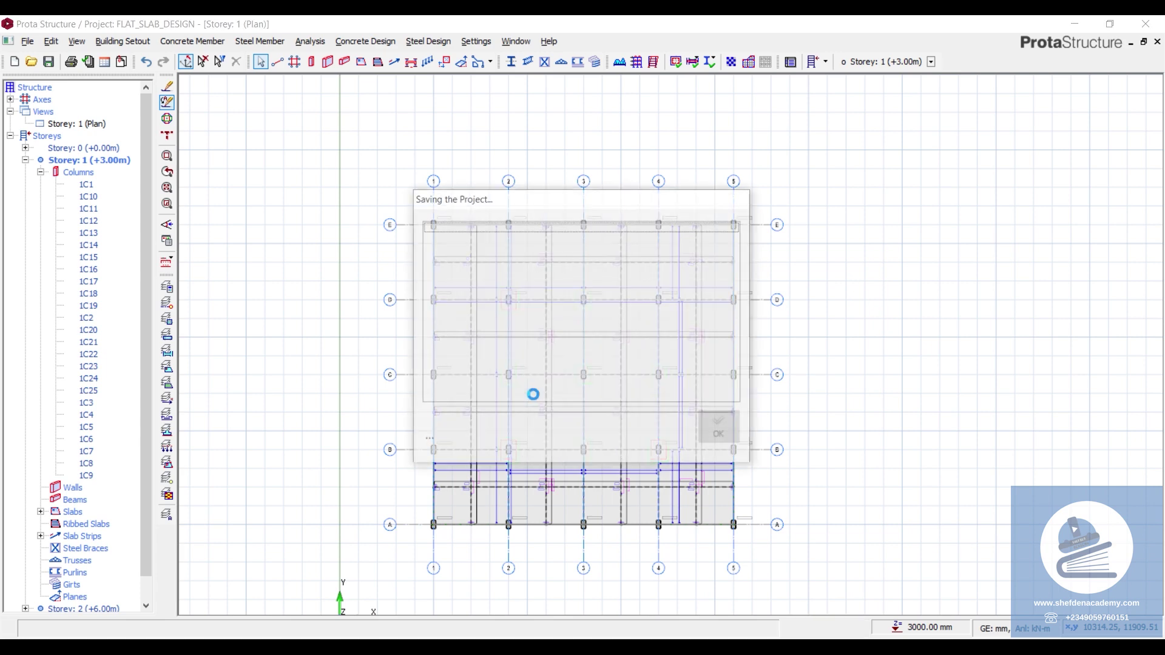